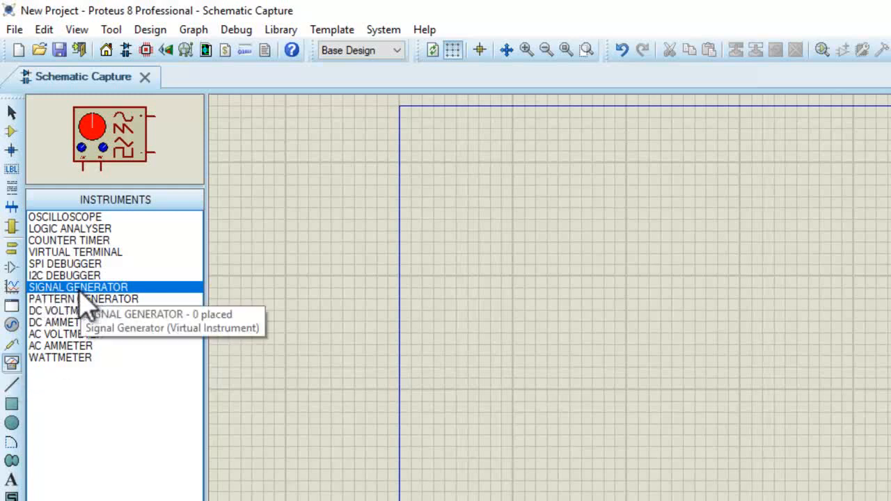
# Step: Place a signal generator on the sheet and an oscilloscope to the right of it
pyautogui.click(550, 369)
pyautogui.click(599, 381)
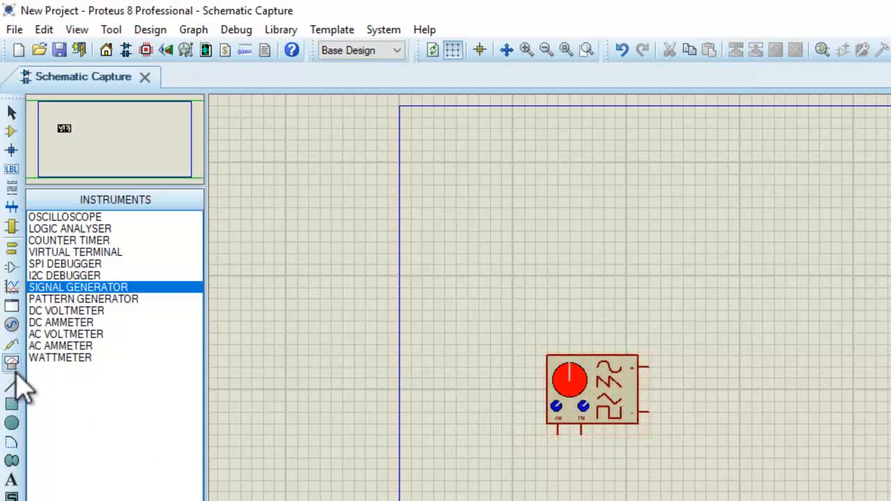
pyautogui.click(66, 217)
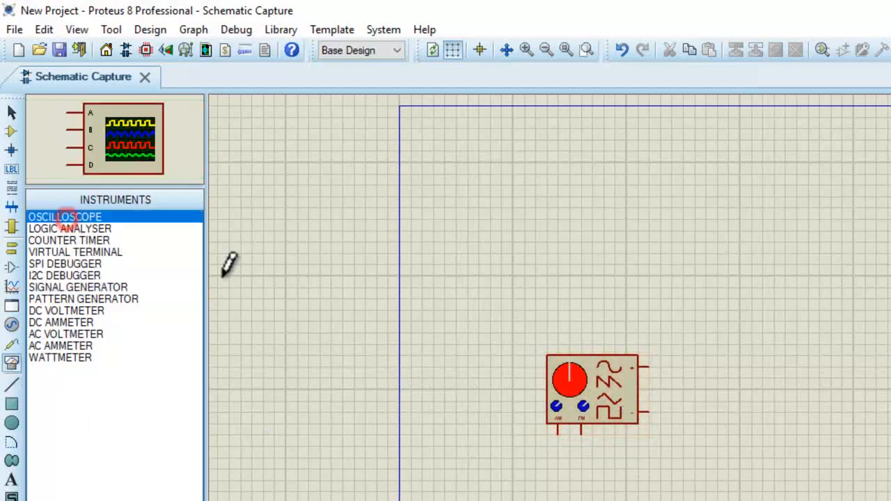
pyautogui.click(827, 278)
pyautogui.click(839, 348)
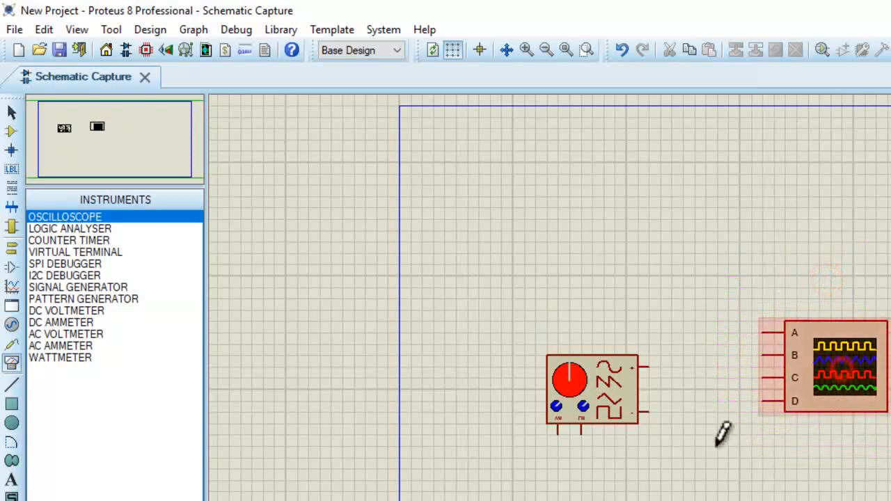
# Step: Wire the generator's positive output to oscilloscope input A and its negative output to a new ground terminal
pyautogui.click(647, 367)
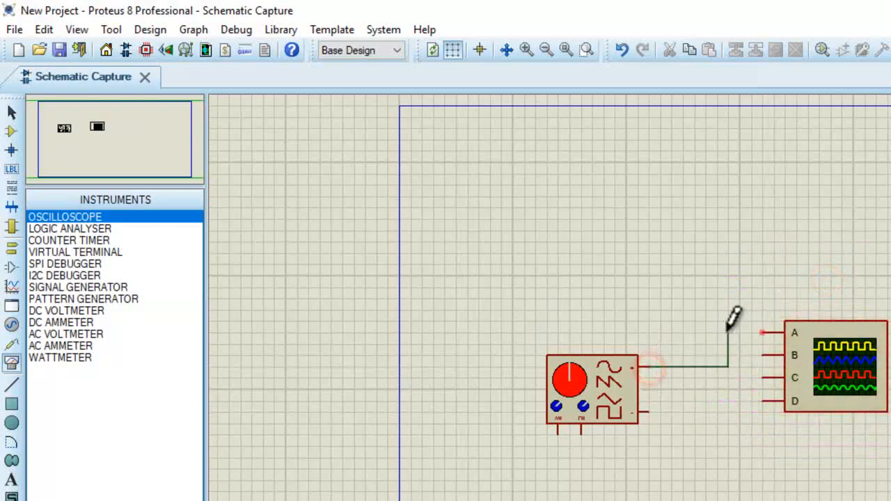
pyautogui.click(707, 333)
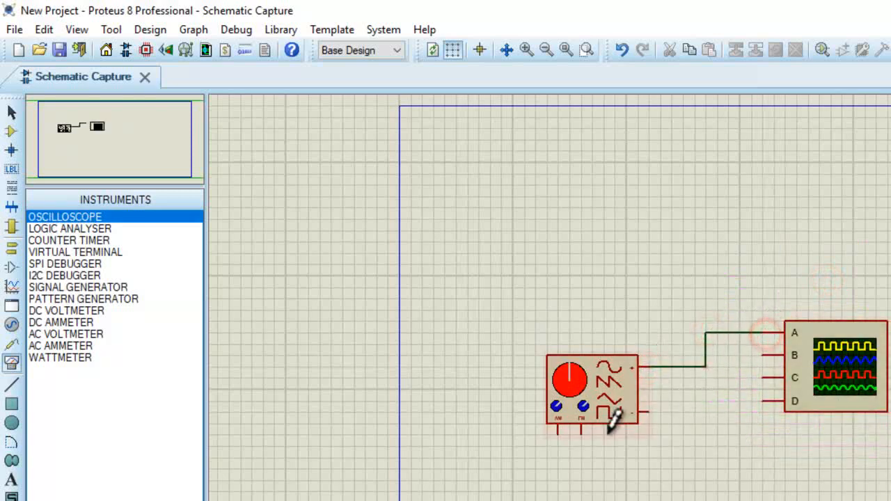
pyautogui.click(11, 247)
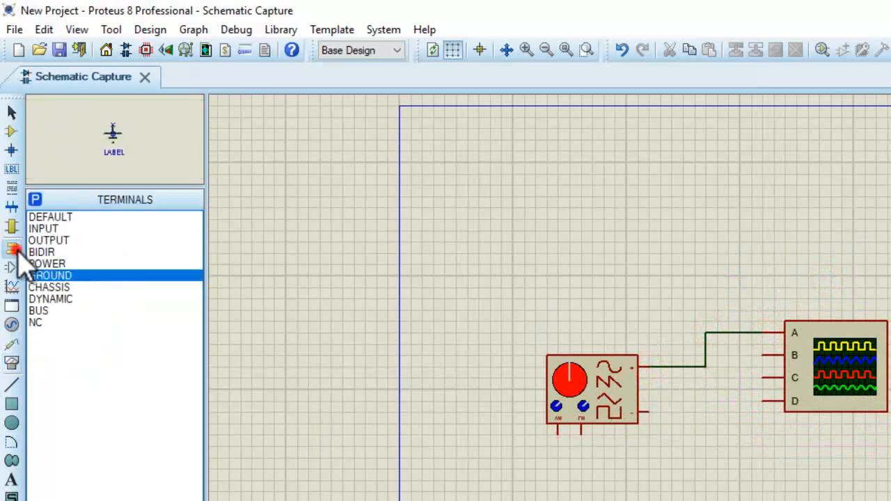
pyautogui.click(689, 472)
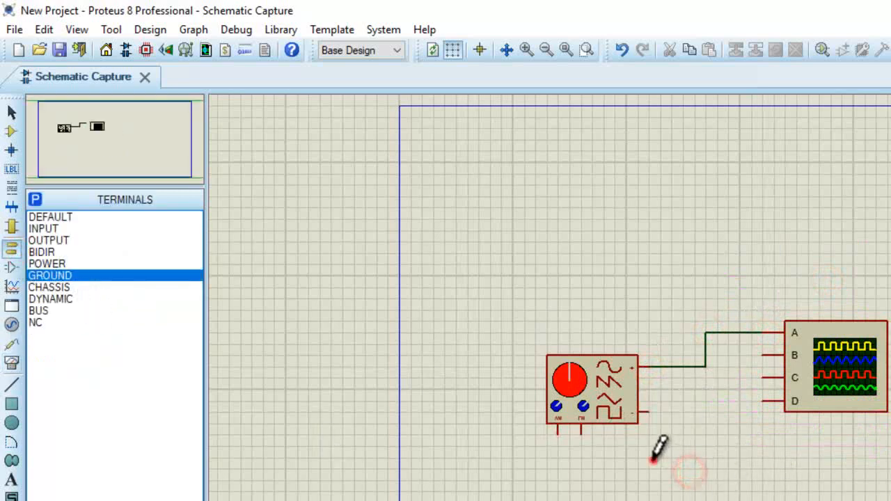
pyautogui.click(671, 456)
pyautogui.click(649, 412)
# Step: Run the simulation and arrange the oscilloscope and signal generator windows so they do not overlap
pyautogui.press('F12')
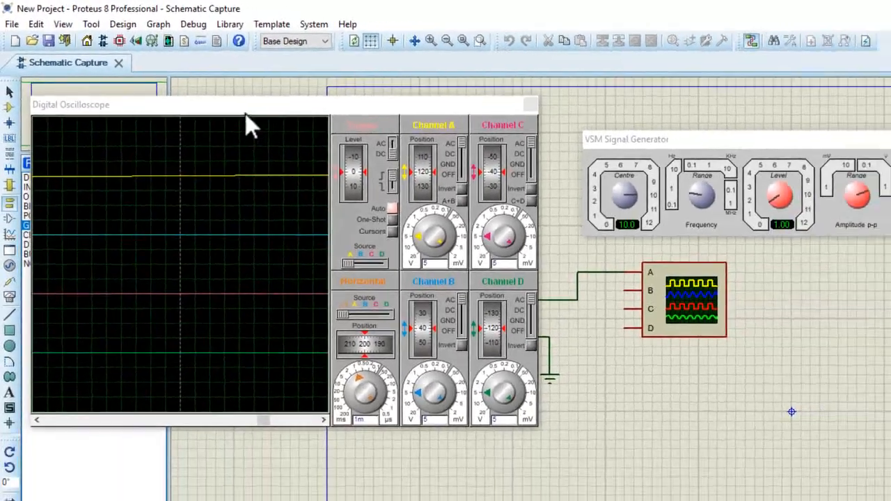
pyautogui.moveTo(300, 135); pyautogui.dragTo(400, 310)
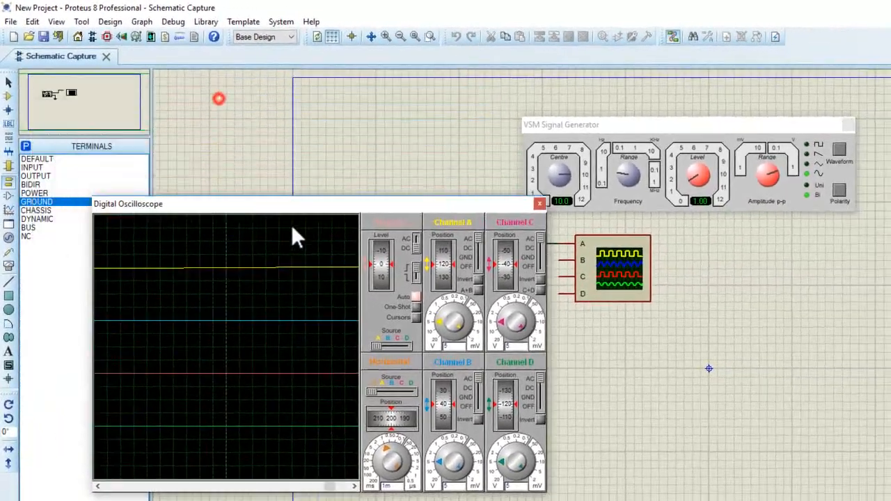
pyautogui.moveTo(292, 236); pyautogui.dragTo(701, 238)
pyautogui.click(529, 122)
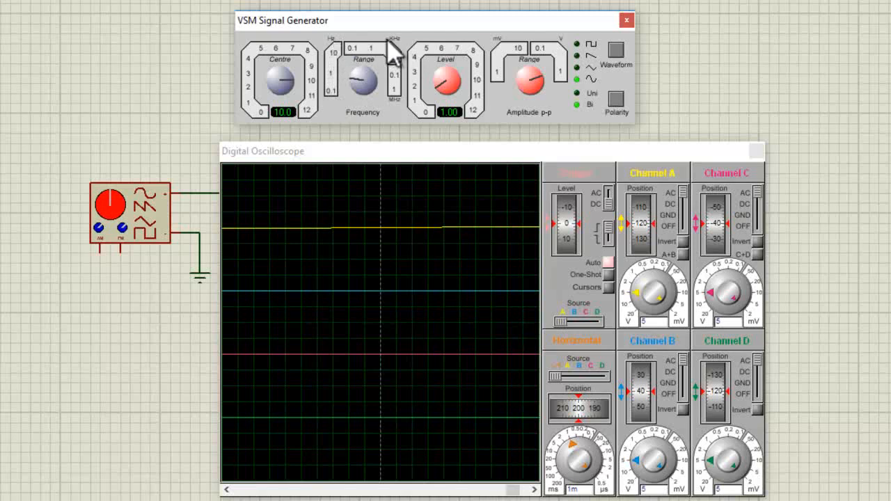
# Step: Set the signal generator's frequency to 10.0 kHz and its peak-to-peak amplitude to 7.60 V
pyautogui.moveTo(364, 83); pyautogui.dragTo(373, 64)
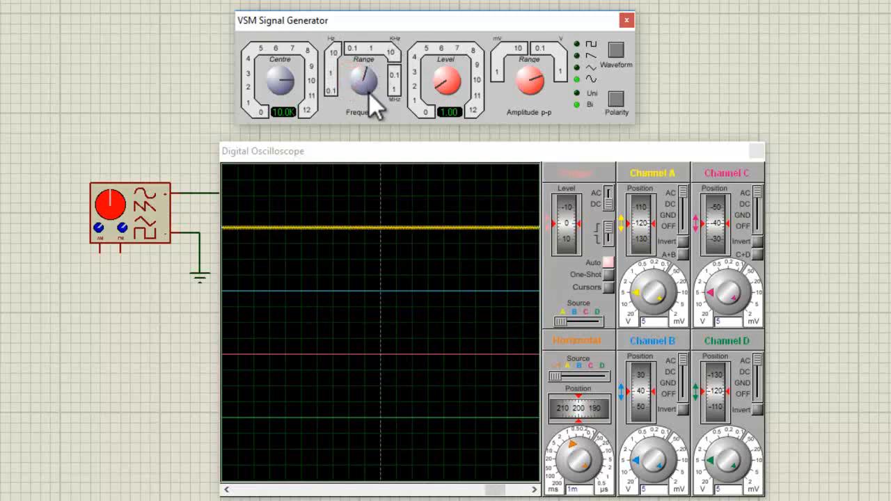
pyautogui.moveTo(562, 456); pyautogui.dragTo(561, 449)
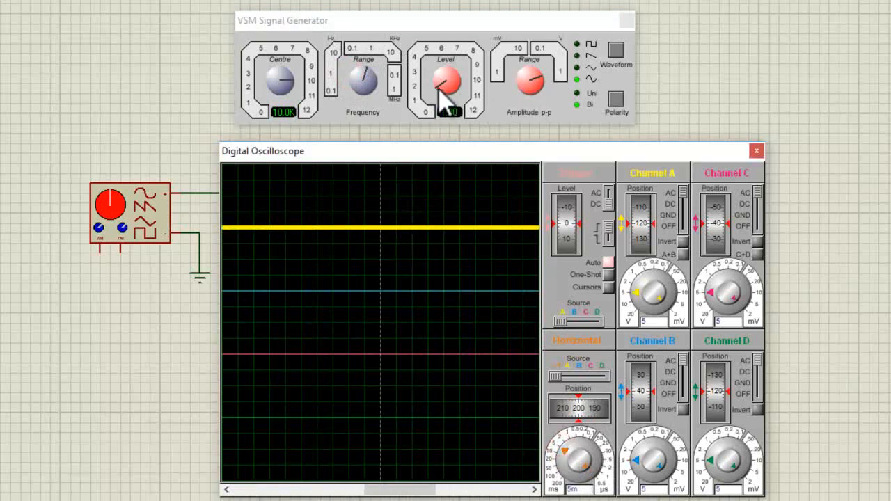
pyautogui.moveTo(441, 109)
pyautogui.mouseDown()
pyautogui.moveTo(444, 72)
pyautogui.moveTo(456, 68)
pyautogui.mouseUp()
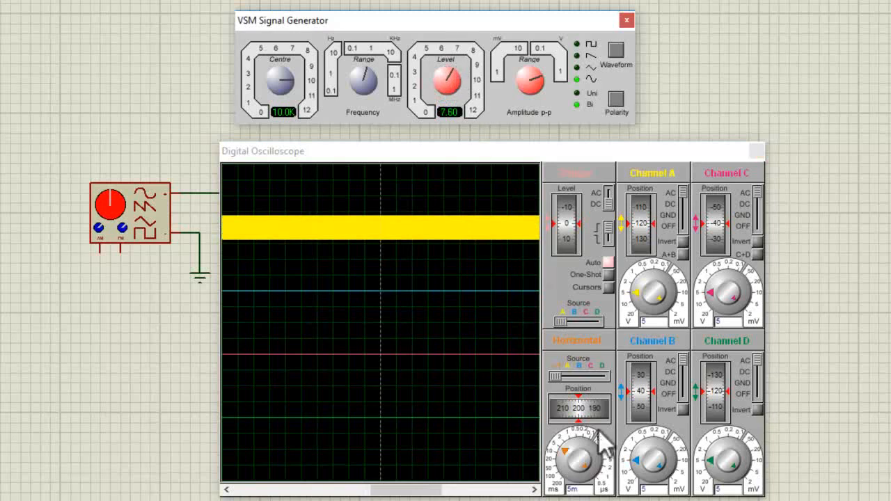
# Step: Set the oscilloscope's horizontal timebase to 50 µs and Channel A's vertical scale to 2 V
pyautogui.moveTo(580, 443); pyautogui.dragTo(592, 444)
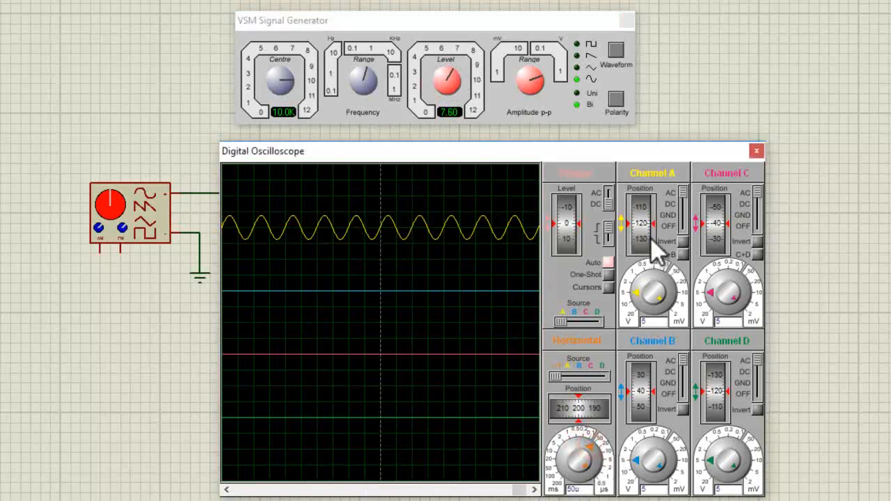
pyautogui.click(640, 294)
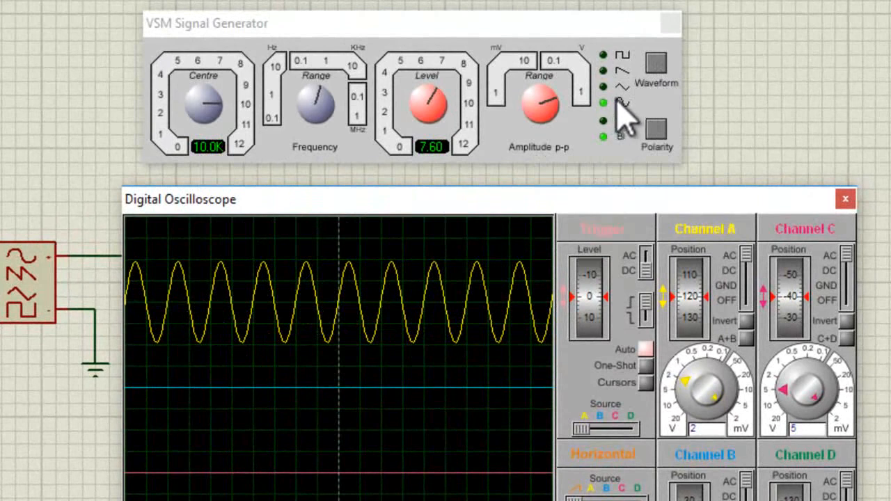
# Step: Try the generator's lower amplitude ranges, giving 760 mV and 7.60 mV, and return the amplitude to 7.60 V
pyautogui.click(540, 103)
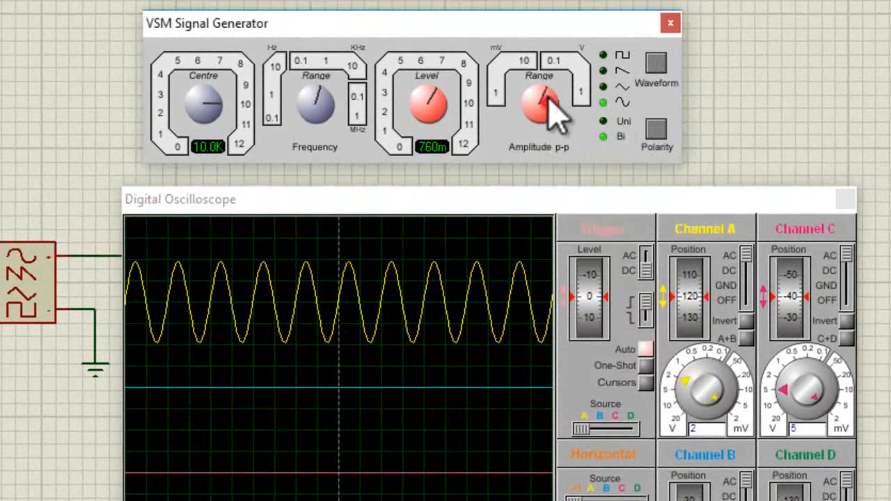
pyautogui.click(553, 101)
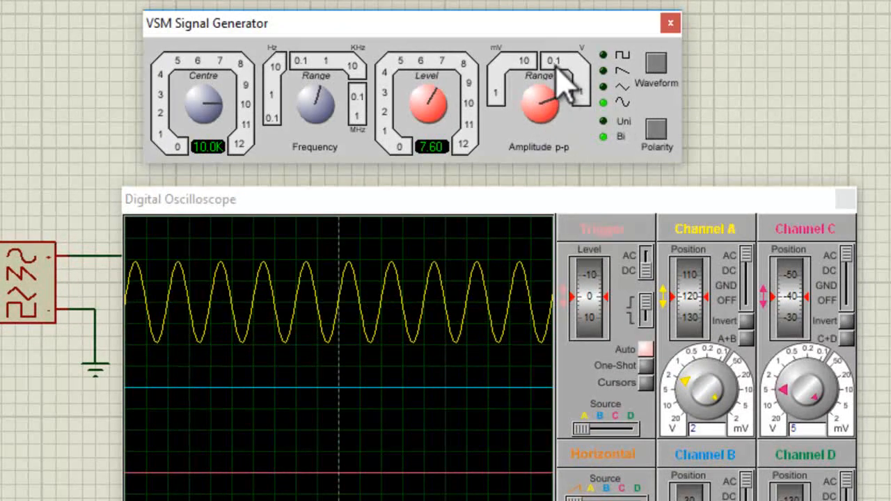
pyautogui.click(541, 104)
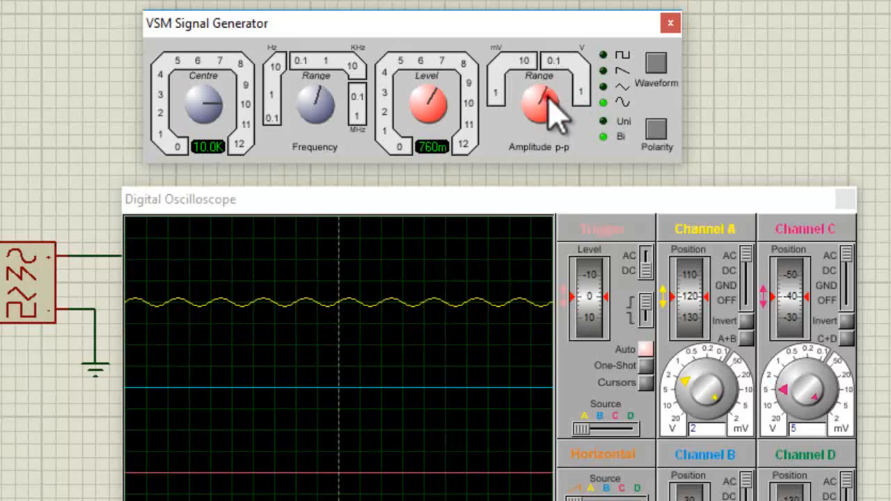
pyautogui.click(536, 103)
pyautogui.click(530, 95)
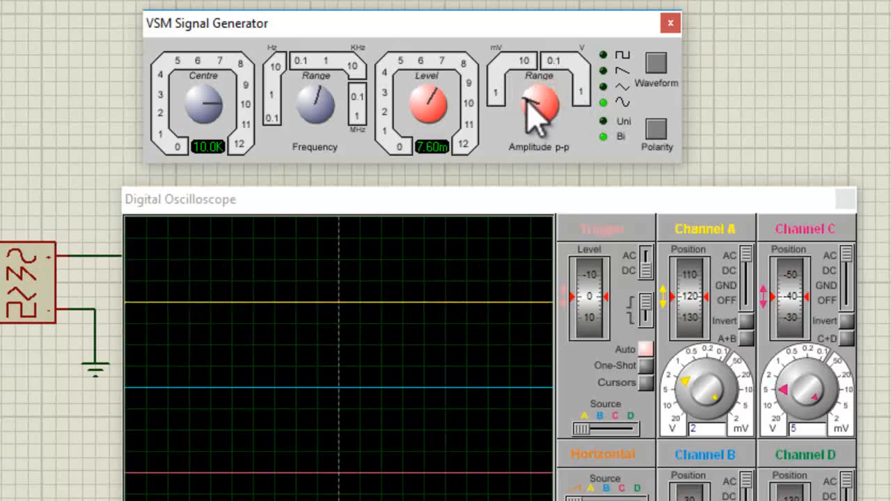
pyautogui.click(531, 96)
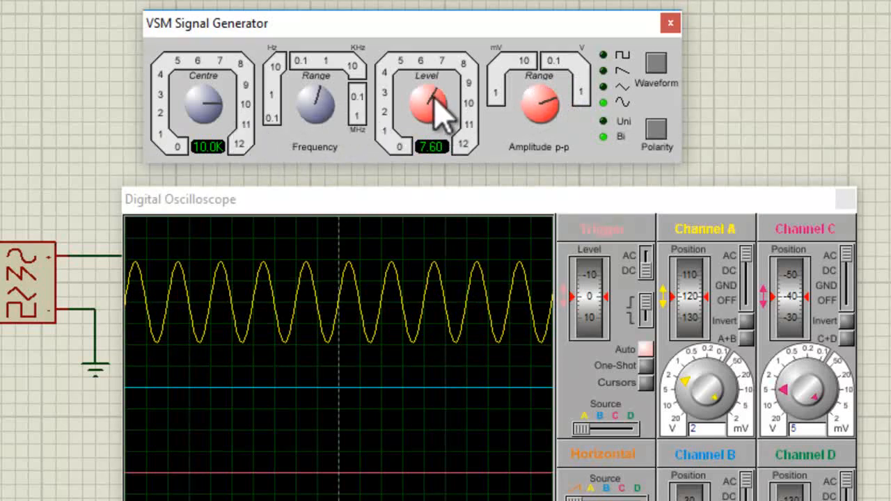
pyautogui.moveTo(433, 94)
pyautogui.mouseDown()
pyautogui.moveTo(441, 103)
pyautogui.moveTo(446, 97)
pyautogui.moveTo(438, 135)
pyautogui.moveTo(441, 111)
pyautogui.moveTo(426, 78)
pyautogui.moveTo(397, 130)
pyautogui.moveTo(417, 90)
pyautogui.moveTo(456, 98)
pyautogui.moveTo(458, 129)
pyautogui.moveTo(459, 105)
pyautogui.moveTo(427, 78)
pyautogui.moveTo(445, 81)
pyautogui.mouseUp()
# Step: Try the next higher frequency range on the generator, giving 100 kHz, and return to 10.0 kHz
pyautogui.moveTo(318, 91); pyautogui.dragTo(319, 85)
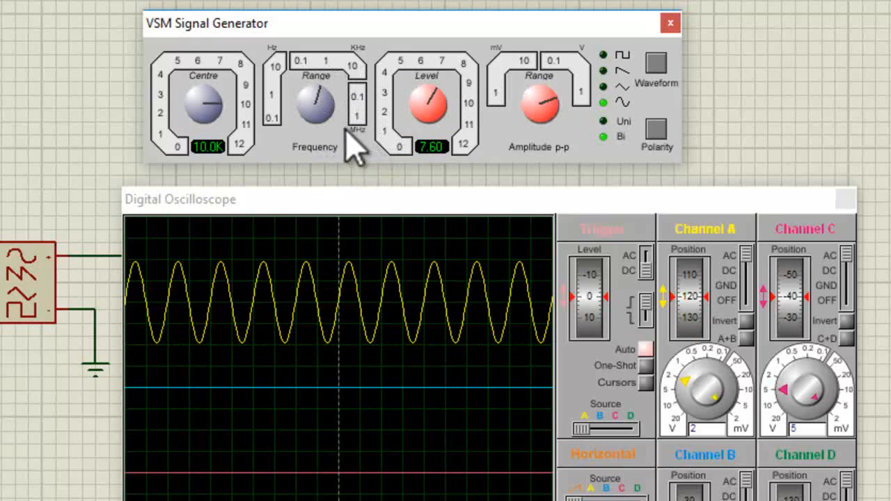
pyautogui.click(324, 97)
pyautogui.click(343, 112)
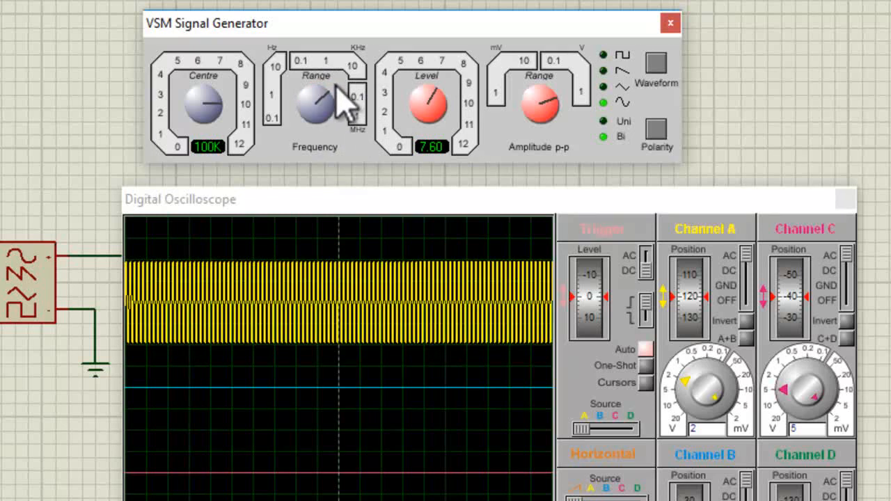
pyautogui.click(334, 100)
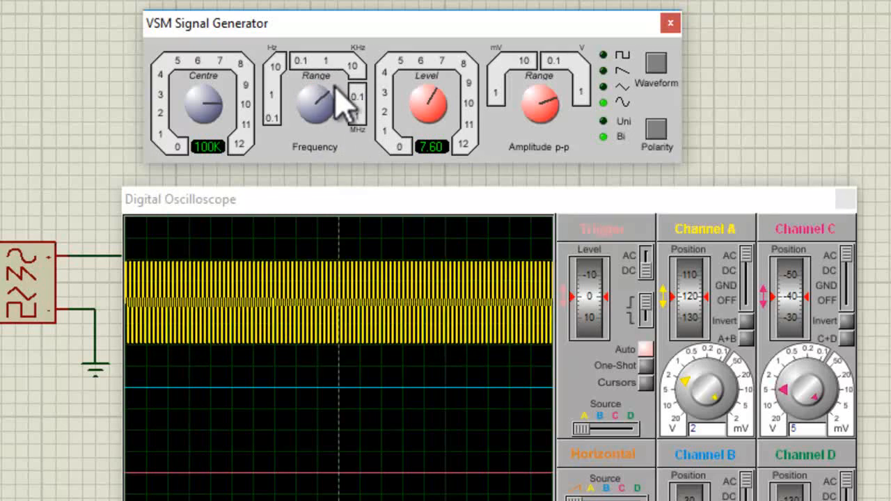
pyautogui.click(344, 101)
pyautogui.click(342, 101)
pyautogui.click(333, 96)
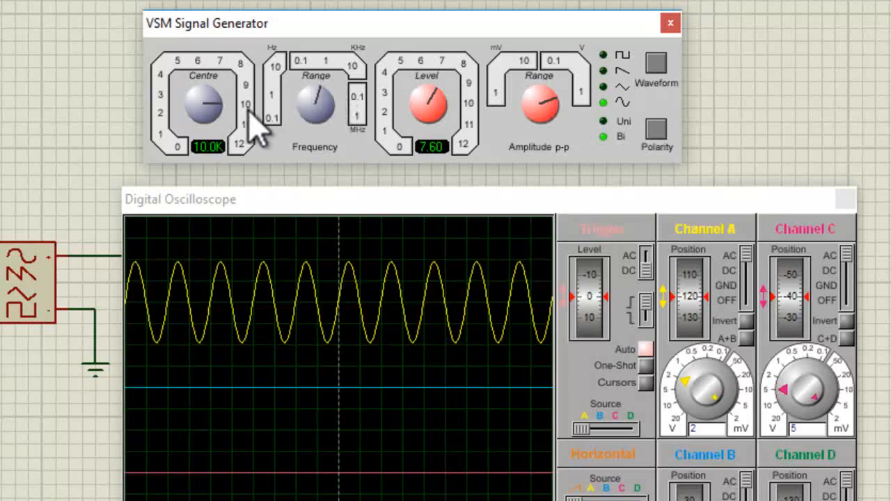
# Step: Vary the generator's centre frequency through 5.30, 10.6 and 6.60 kHz, ending at 9.00 kHz
pyautogui.click(207, 102)
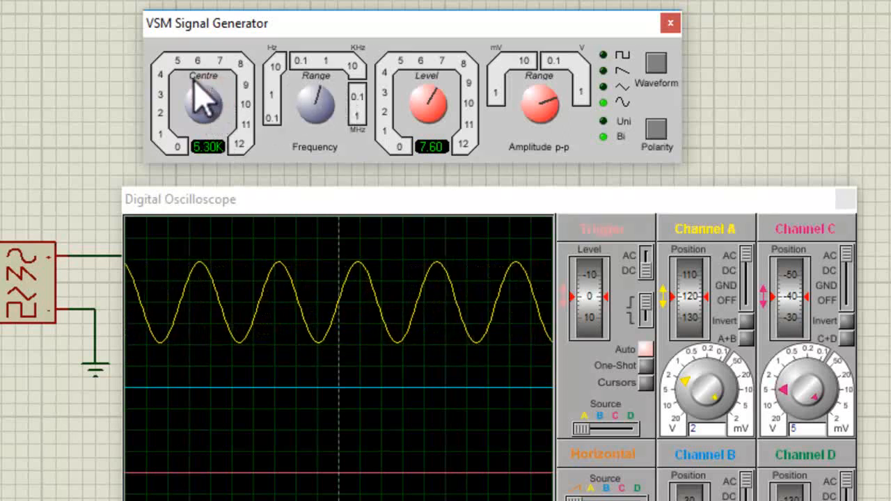
pyautogui.moveTo(199, 90); pyautogui.dragTo(226, 115)
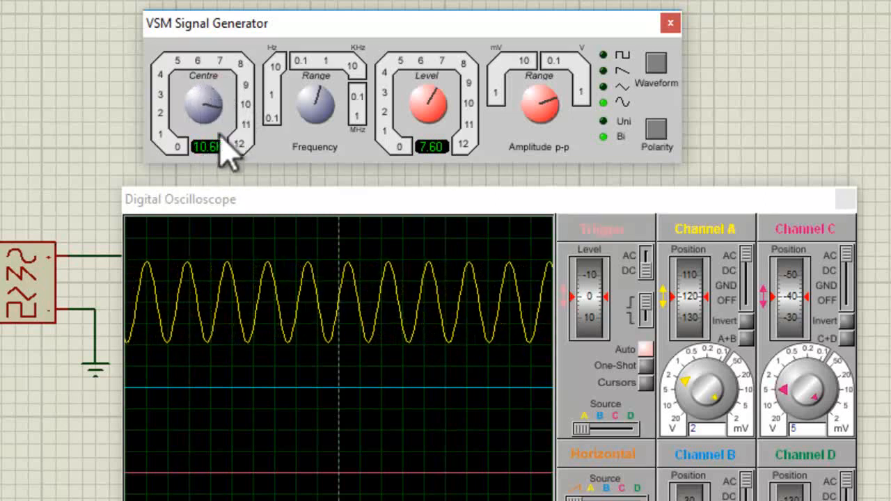
pyautogui.moveTo(207, 99); pyautogui.dragTo(214, 157)
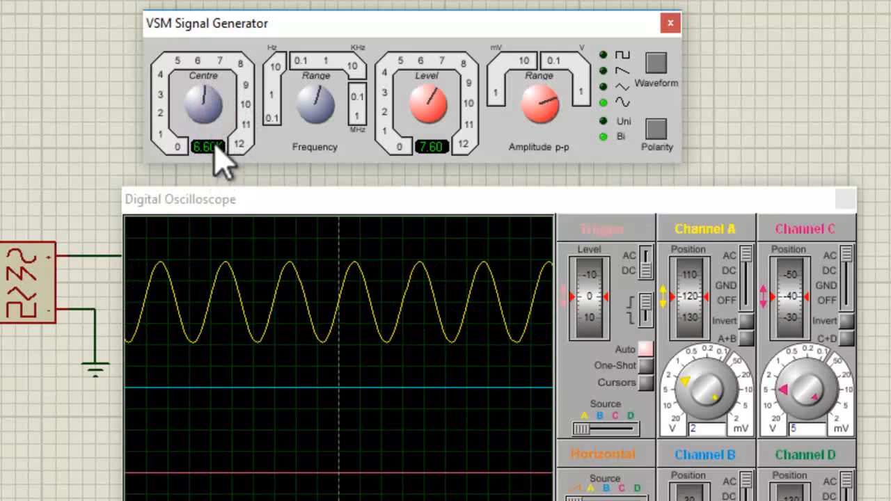
pyautogui.moveTo(207, 98); pyautogui.dragTo(216, 111)
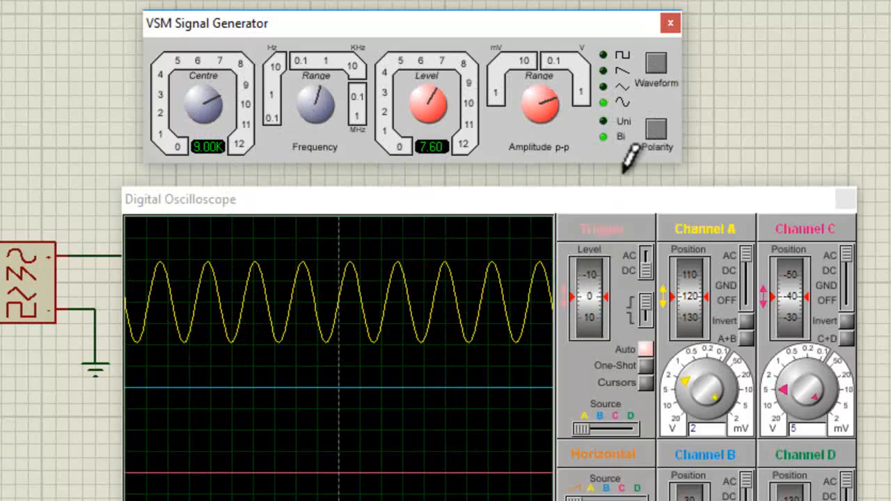
# Step: Switch the generator's waveform from sine through triangle and sawtooth to square
pyautogui.click(654, 64)
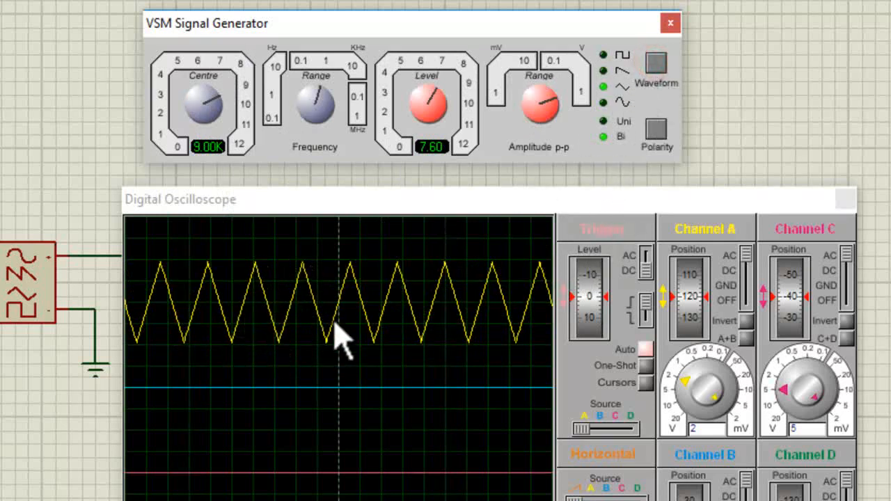
pyautogui.click(656, 67)
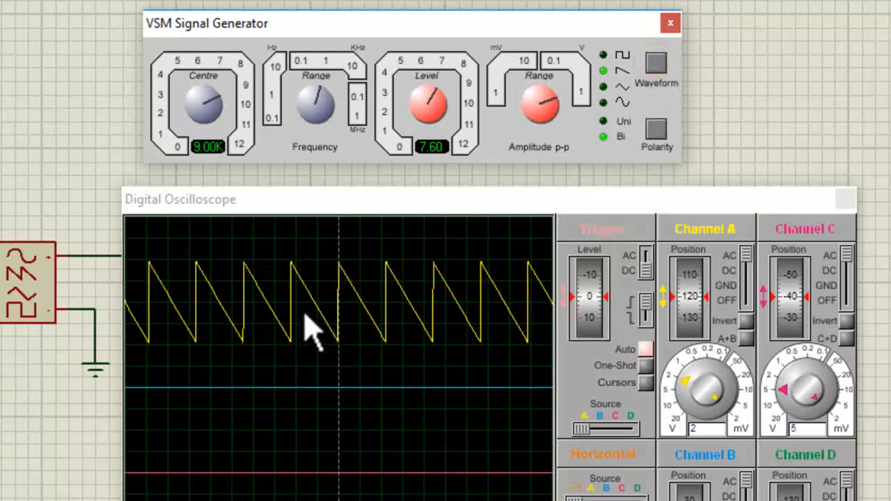
pyautogui.click(664, 74)
pyautogui.click(662, 72)
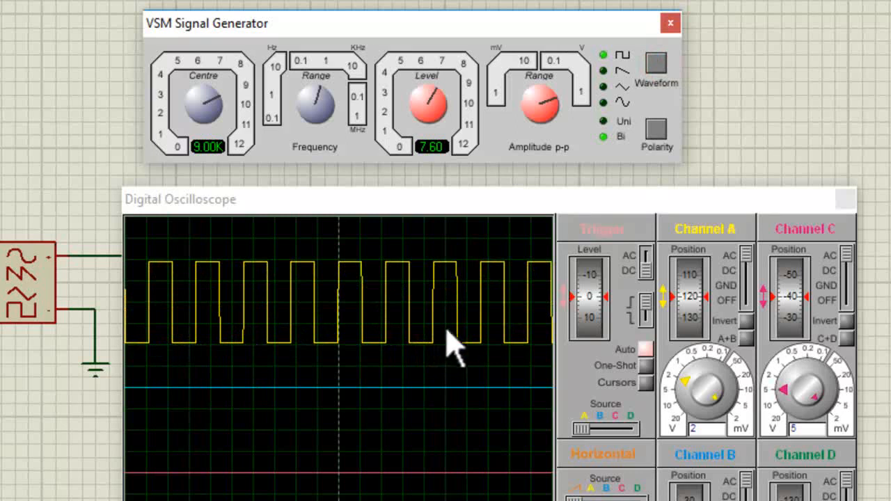
# Step: Set the square wave's amplitude level to 6.80 V and its centre frequency to 6.50 kHz
pyautogui.moveTo(429, 146)
pyautogui.mouseDown()
pyautogui.moveTo(443, 104)
pyautogui.moveTo(448, 112)
pyautogui.moveTo(436, 91)
pyautogui.moveTo(435, 101)
pyautogui.mouseUp()
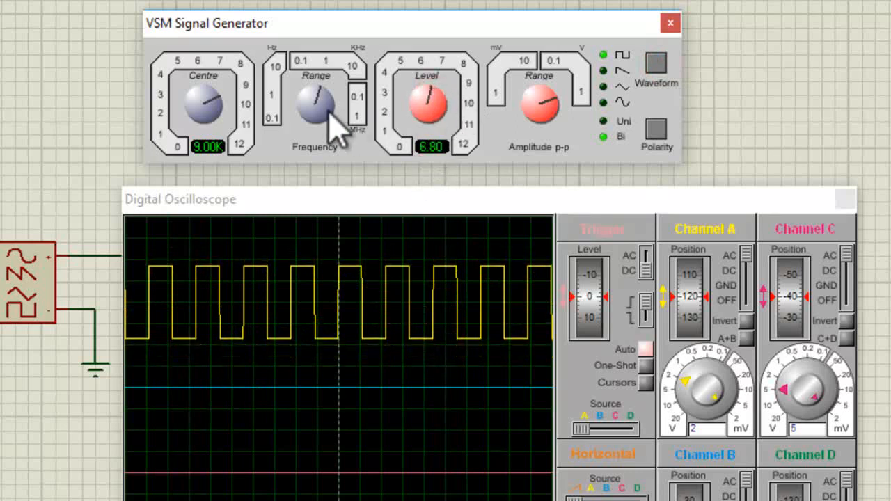
pyautogui.moveTo(328, 113)
pyautogui.mouseDown()
pyautogui.moveTo(326, 139)
pyautogui.moveTo(332, 104)
pyautogui.moveTo(318, 100)
pyautogui.moveTo(327, 105)
pyautogui.mouseUp()
pyautogui.moveTo(222, 109); pyautogui.dragTo(208, 81)
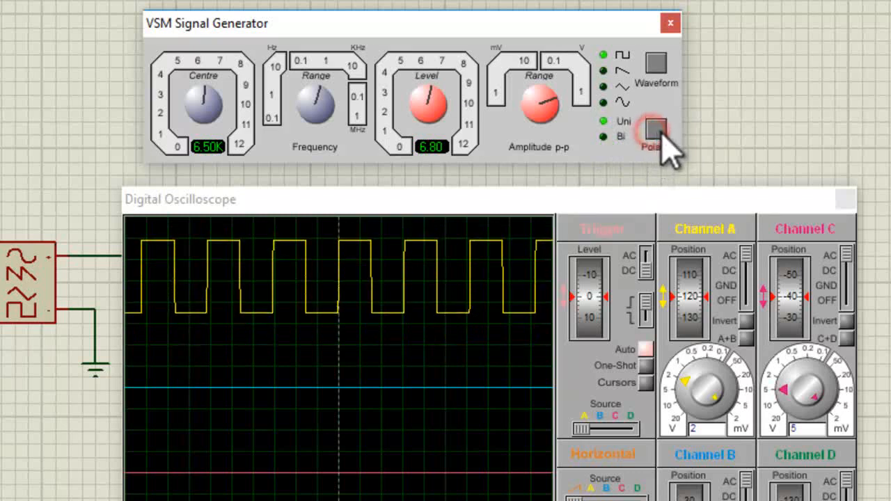
# Step: Toggle the generator's output polarity between unipolar and bipolar, ending on unipolar
pyautogui.click(657, 131)
pyautogui.click(660, 132)
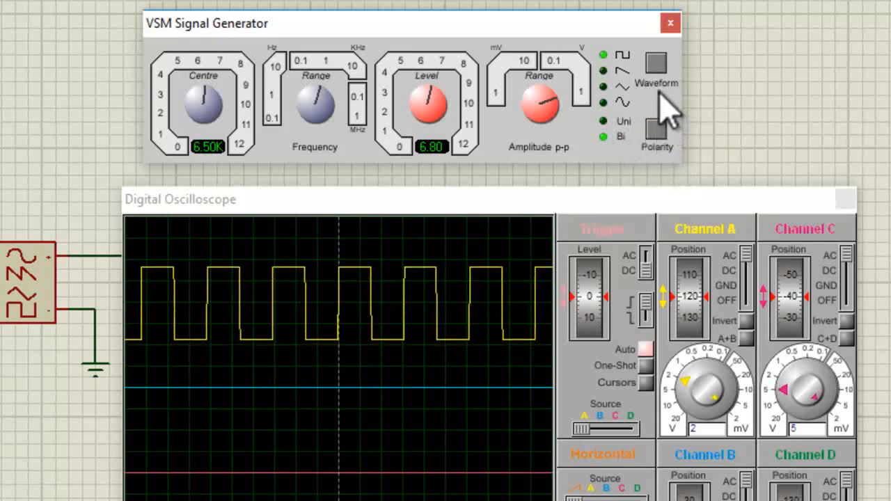
pyautogui.click(658, 131)
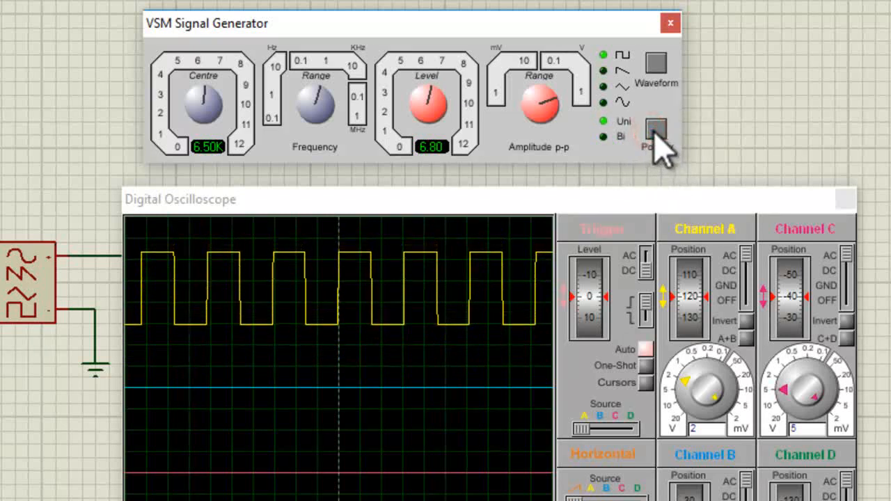
# Step: Switch the generator's output polarity to bipolar and cycle through its waveforms, ending on the sine wave
pyautogui.click(654, 132)
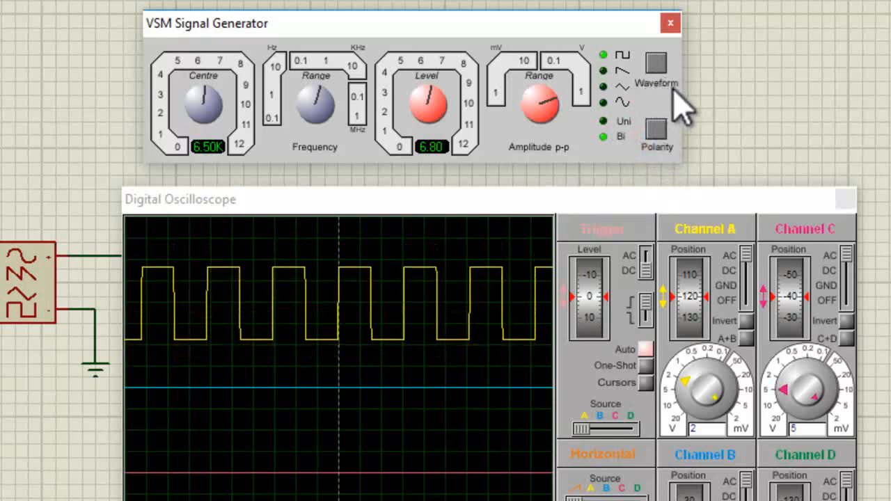
pyautogui.click(656, 63)
pyautogui.click(658, 66)
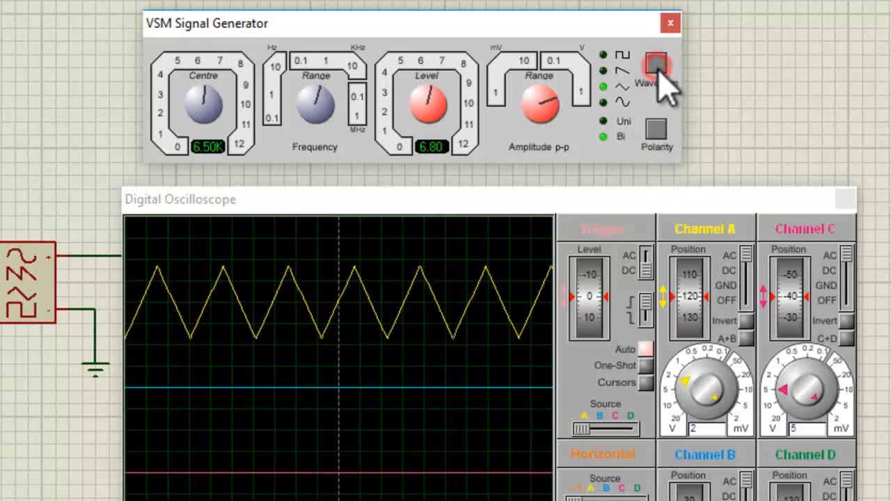
pyautogui.click(656, 68)
pyautogui.click(658, 70)
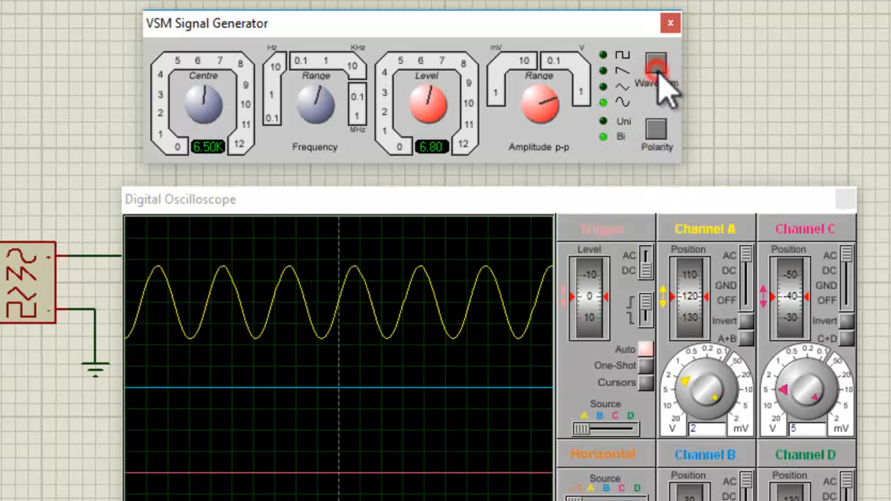
pyautogui.click(658, 70)
pyautogui.click(657, 70)
pyautogui.click(658, 70)
pyautogui.click(658, 69)
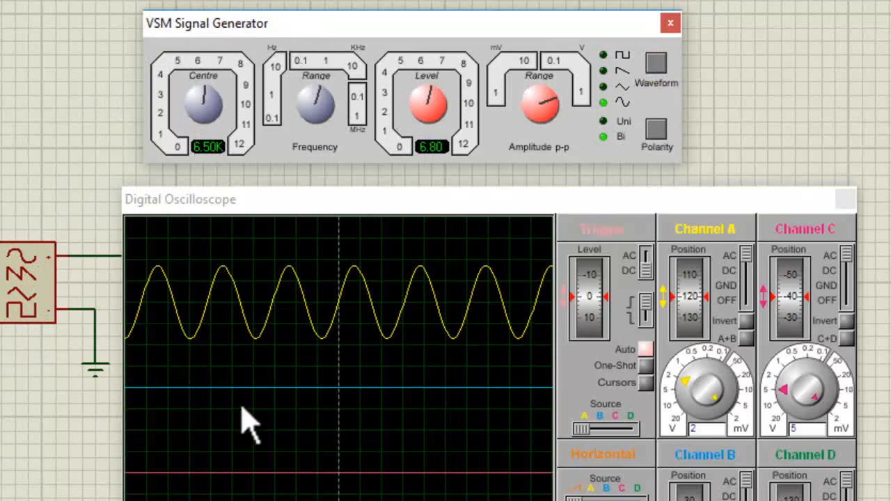
pyautogui.click(180, 204)
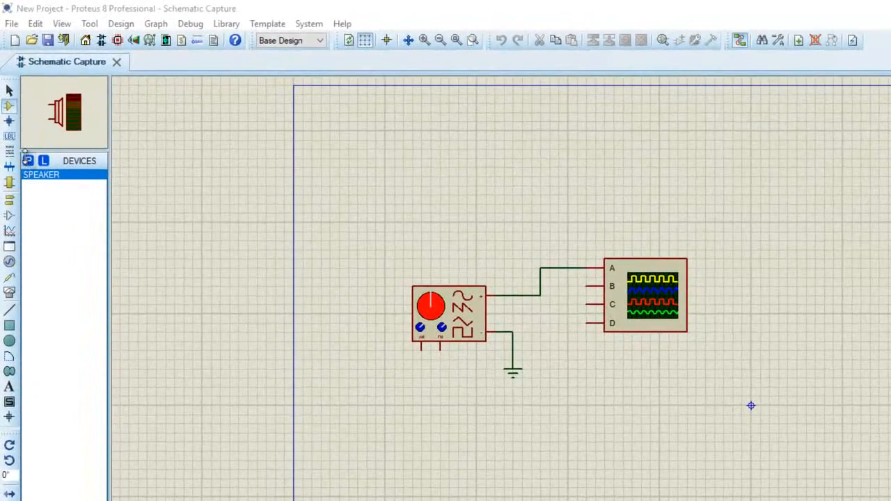
# Step: Find the analog SPEAKER model from the ACTIVE library and place it below the oscilloscope
pyautogui.click(28, 162)
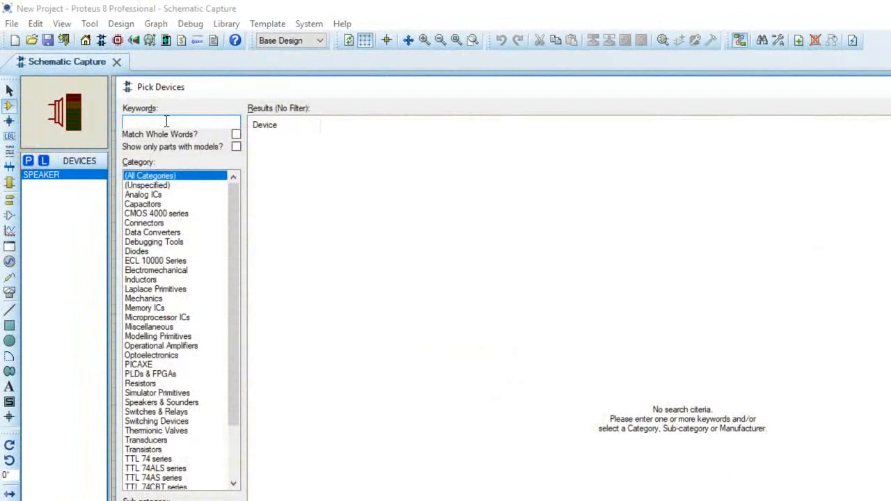
pyautogui.write('speake')
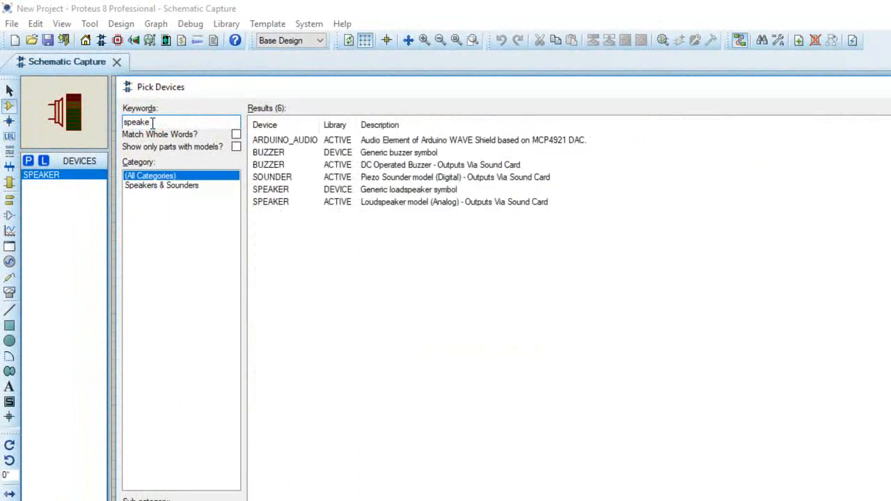
pyautogui.click(391, 204)
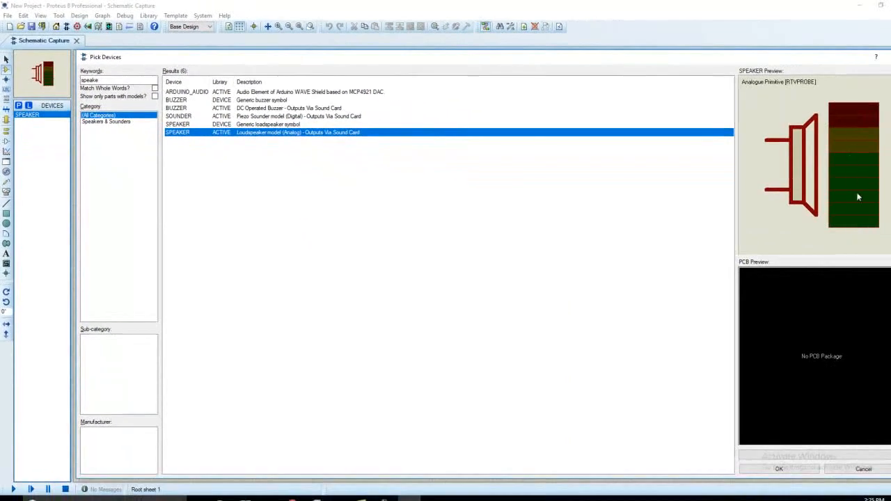
pyautogui.click(779, 467)
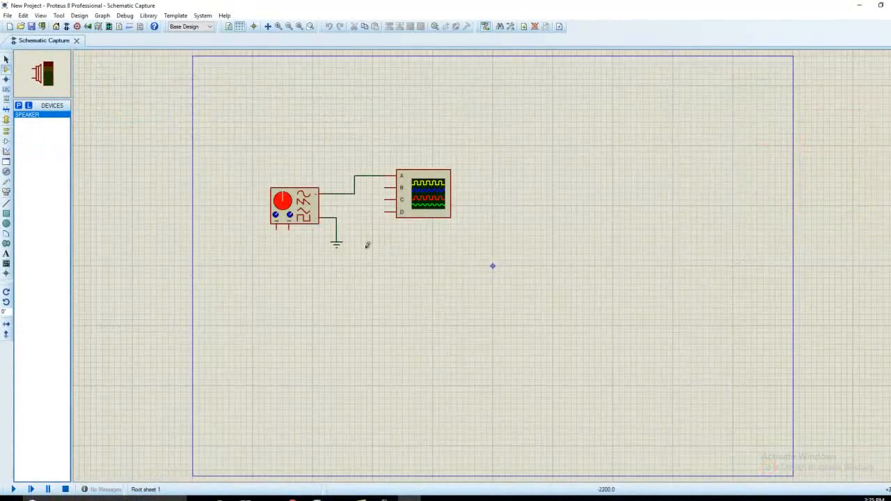
pyautogui.click(367, 242)
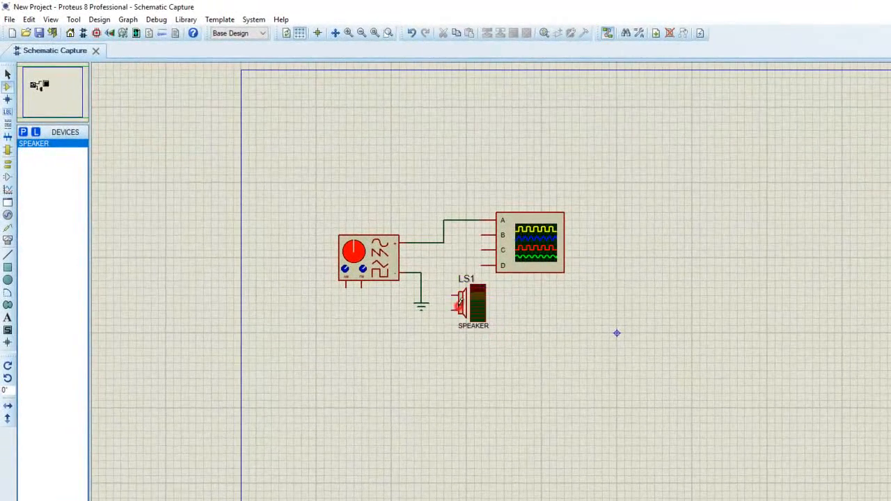
# Step: Add a ground terminal below the speaker and wire the speaker between the generator's positive output and that ground
pyautogui.click(7, 166)
pyautogui.click(34, 182)
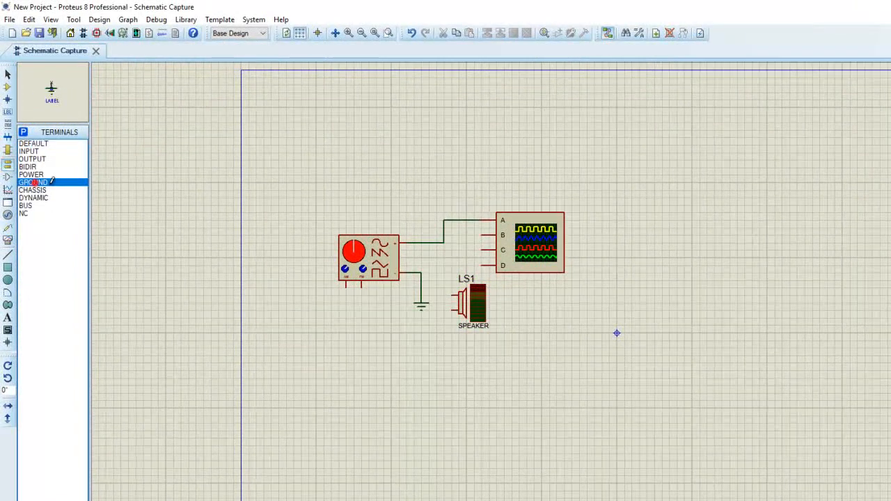
pyautogui.click(453, 336)
pyautogui.click(434, 345)
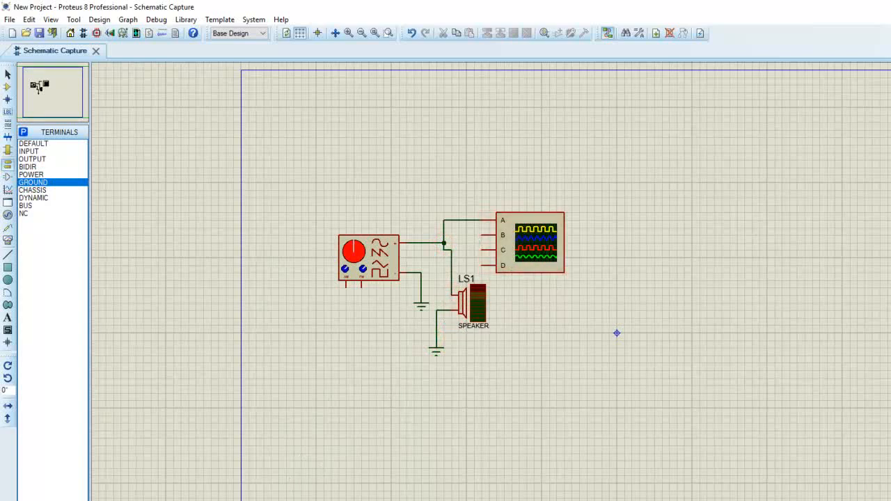
# Step: Run the simulation and move the oscilloscope and signal generator windows clear of the generator and speaker
pyautogui.press('F12')
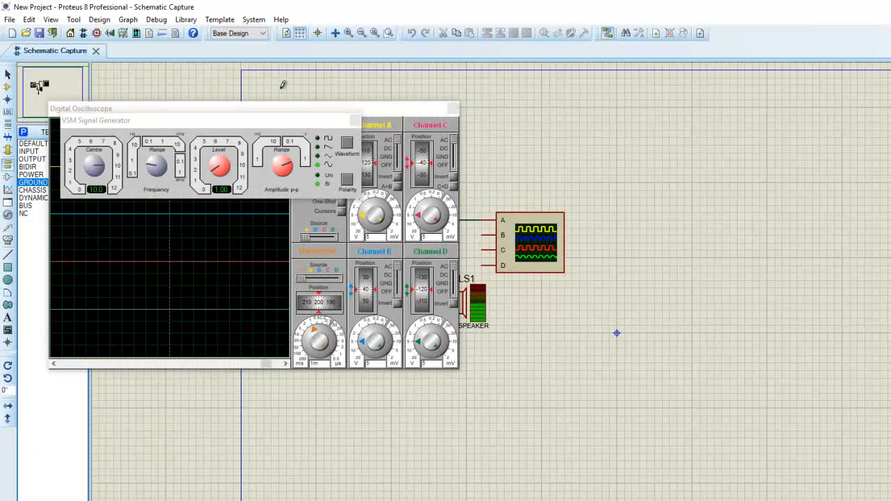
pyautogui.moveTo(249, 115); pyautogui.dragTo(704, 286)
pyautogui.moveTo(218, 125); pyautogui.dragTo(658, 201)
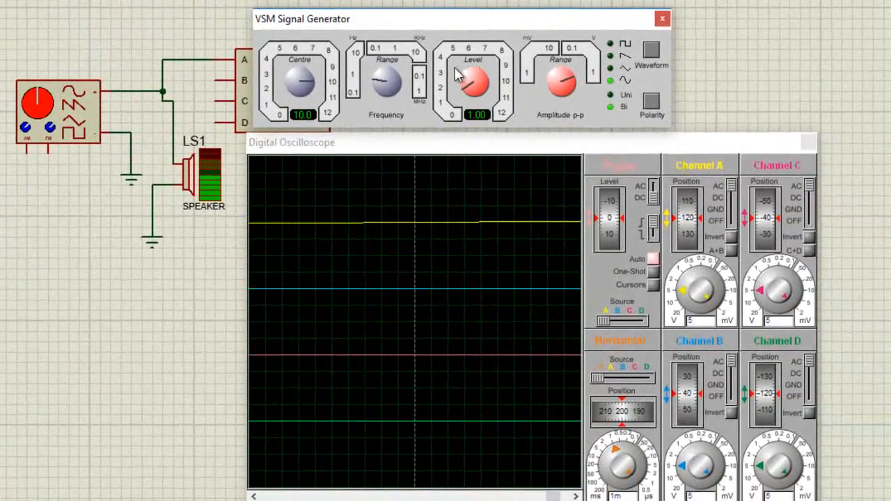
# Step: Set the generator's amplitude level to 9.30 V and its frequency to 1.00 kHz, ending at 540 Hz
pyautogui.moveTo(457, 75); pyautogui.dragTo(490, 79)
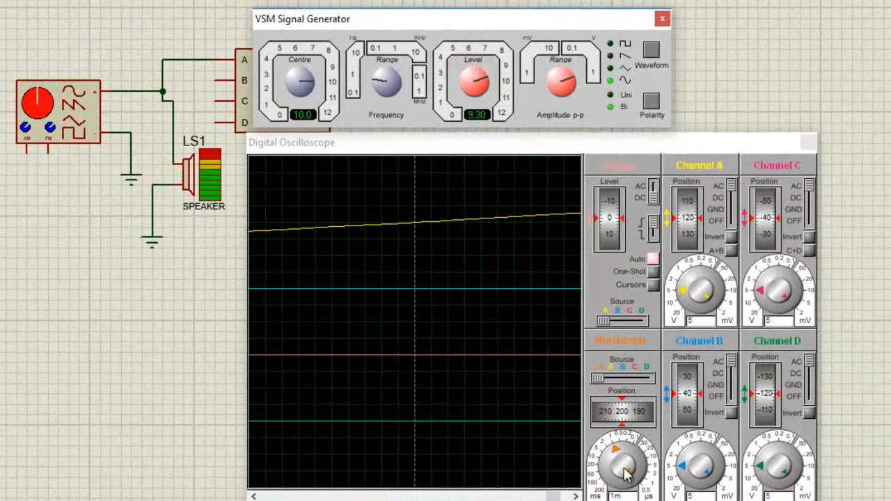
pyautogui.moveTo(372, 77)
pyautogui.mouseDown()
pyautogui.moveTo(392, 68)
pyautogui.moveTo(384, 68)
pyautogui.mouseUp()
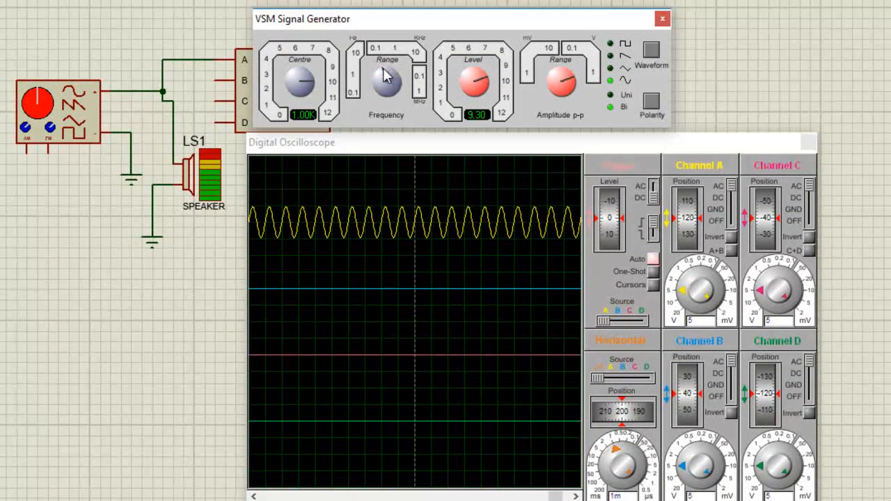
pyautogui.moveTo(303, 94)
pyautogui.mouseDown()
pyautogui.moveTo(307, 82)
pyautogui.moveTo(289, 79)
pyautogui.moveTo(293, 96)
pyautogui.moveTo(312, 76)
pyautogui.moveTo(312, 88)
pyautogui.moveTo(298, 80)
pyautogui.moveTo(291, 89)
pyautogui.moveTo(300, 79)
pyautogui.mouseUp()
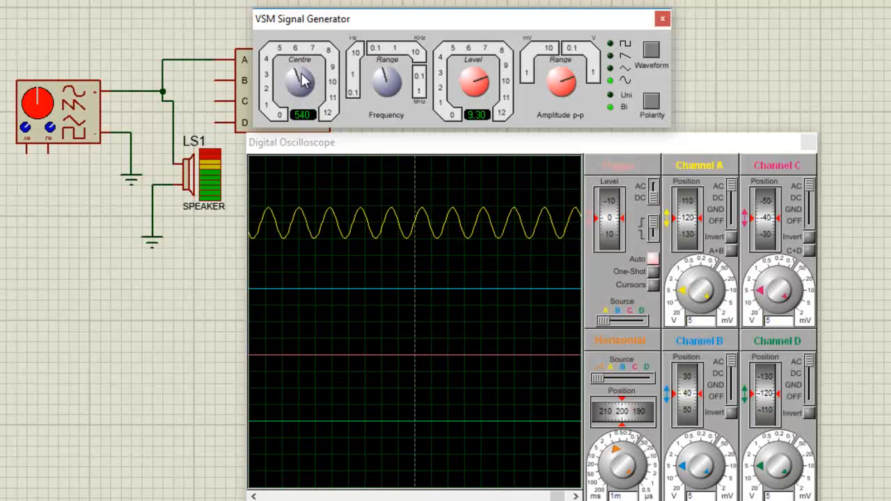
# Step: Lower the generator's frequency range to 1 Hz with the centre at 9.30 Hz, and set the amplitude level to 12.0 V
pyautogui.click(378, 81)
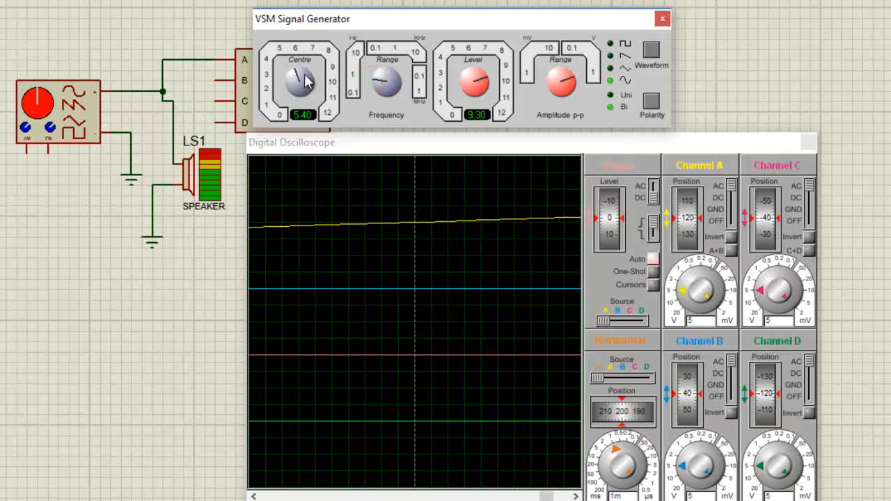
pyautogui.moveTo(306, 82); pyautogui.dragTo(319, 85)
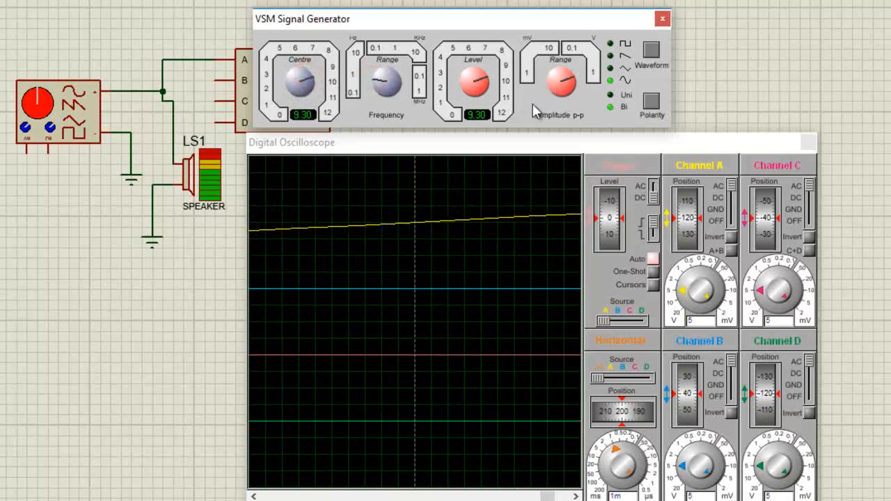
pyautogui.moveTo(478, 84); pyautogui.dragTo(488, 97)
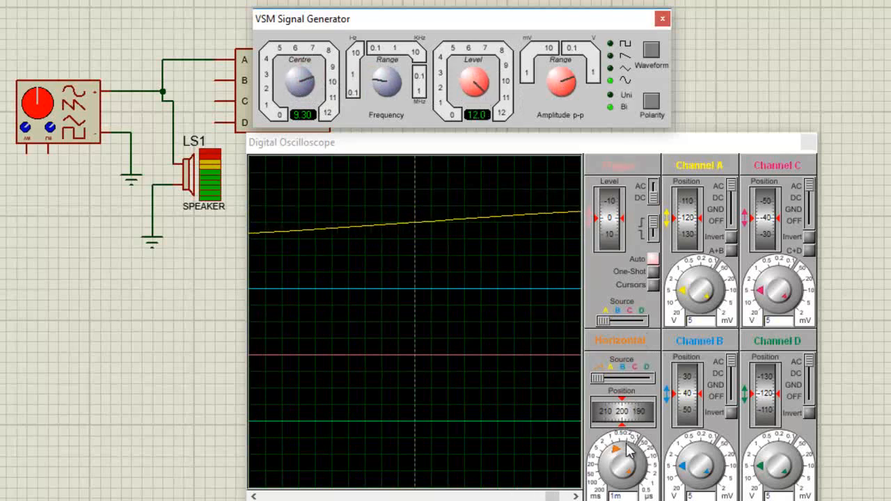
# Step: Set the oscilloscope timebase to 20 ms and vary the generator's frequency through 8.30 and 83.0 Hz, ending at 57.0 Hz
pyautogui.moveTo(630, 449); pyautogui.dragTo(601, 480)
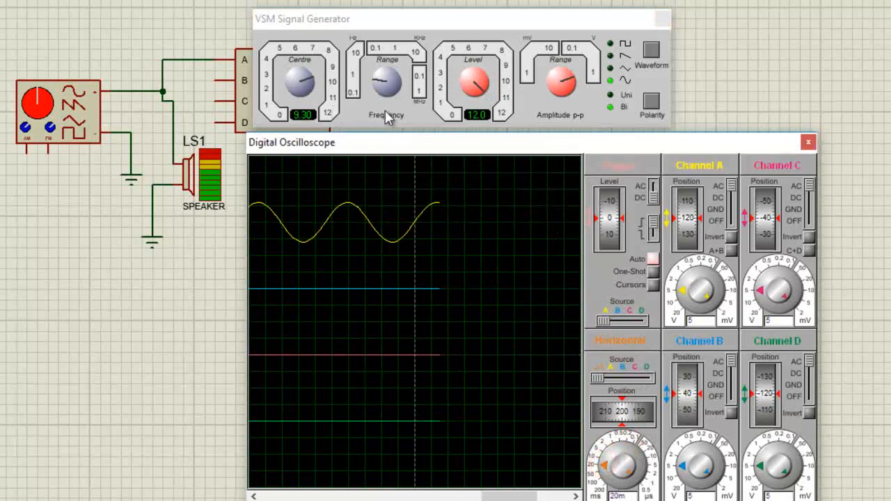
pyautogui.moveTo(315, 87)
pyautogui.mouseDown()
pyautogui.moveTo(311, 101)
pyautogui.moveTo(321, 83)
pyautogui.moveTo(306, 70)
pyautogui.moveTo(287, 83)
pyautogui.moveTo(294, 101)
pyautogui.moveTo(288, 82)
pyautogui.moveTo(303, 73)
pyautogui.moveTo(309, 82)
pyautogui.mouseUp()
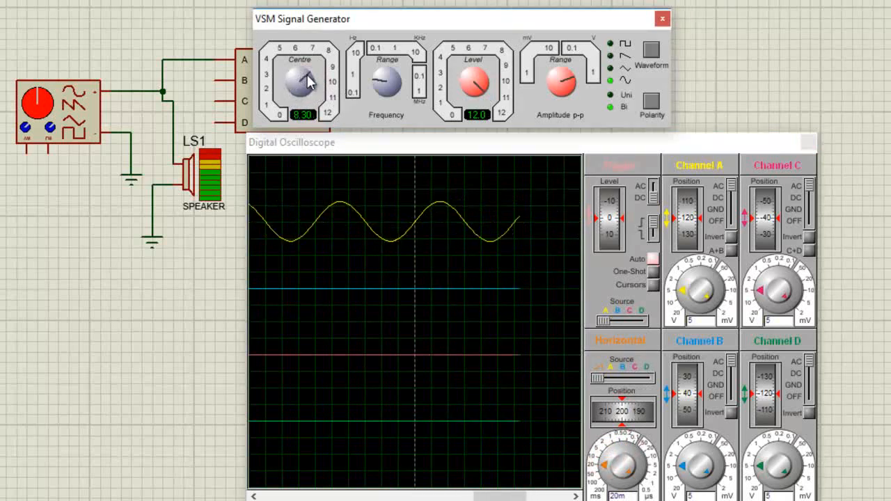
pyautogui.click(378, 82)
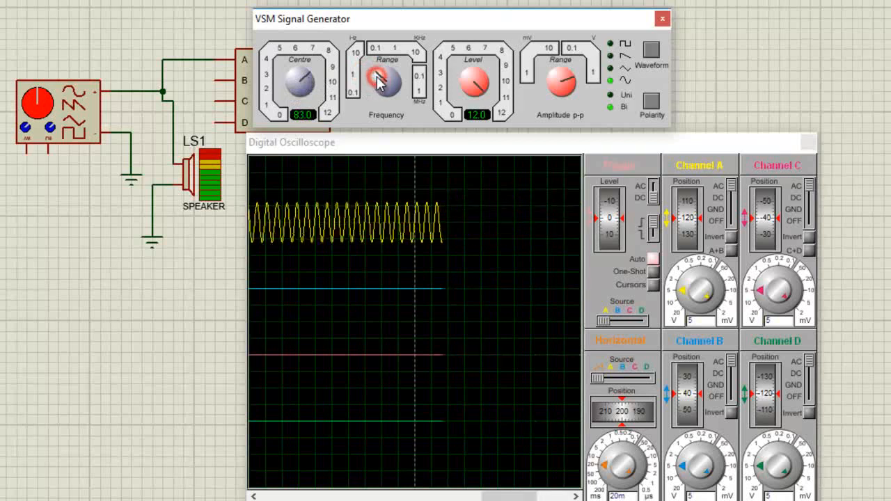
pyautogui.moveTo(309, 80)
pyautogui.mouseDown()
pyautogui.moveTo(313, 89)
pyautogui.moveTo(313, 82)
pyautogui.moveTo(295, 82)
pyautogui.moveTo(296, 98)
pyautogui.moveTo(300, 82)
pyautogui.mouseUp()
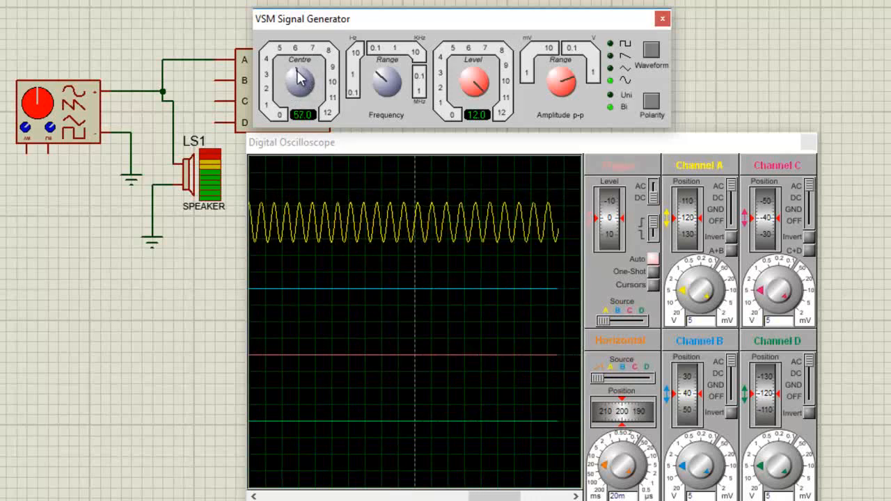
# Step: Reduce the generator's amplitude level to 2.90 V and then 2.40 V, and raise its frequency to 570 Hz
pyautogui.moveTo(479, 91)
pyautogui.mouseDown()
pyautogui.moveTo(465, 81)
pyautogui.moveTo(479, 78)
pyautogui.moveTo(483, 96)
pyautogui.moveTo(476, 79)
pyautogui.moveTo(471, 91)
pyautogui.moveTo(462, 86)
pyautogui.mouseUp()
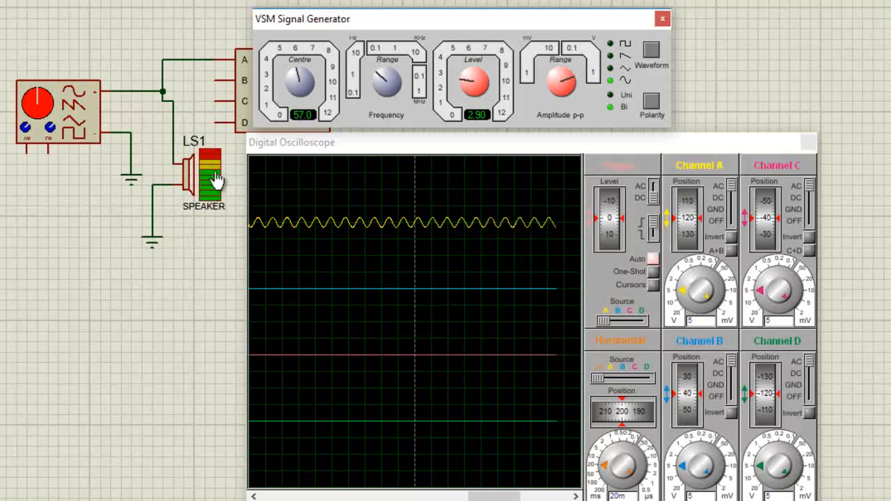
pyautogui.moveTo(461, 86)
pyautogui.mouseDown()
pyautogui.moveTo(468, 85)
pyautogui.moveTo(450, 111)
pyautogui.moveTo(460, 86)
pyautogui.moveTo(447, 90)
pyautogui.mouseUp()
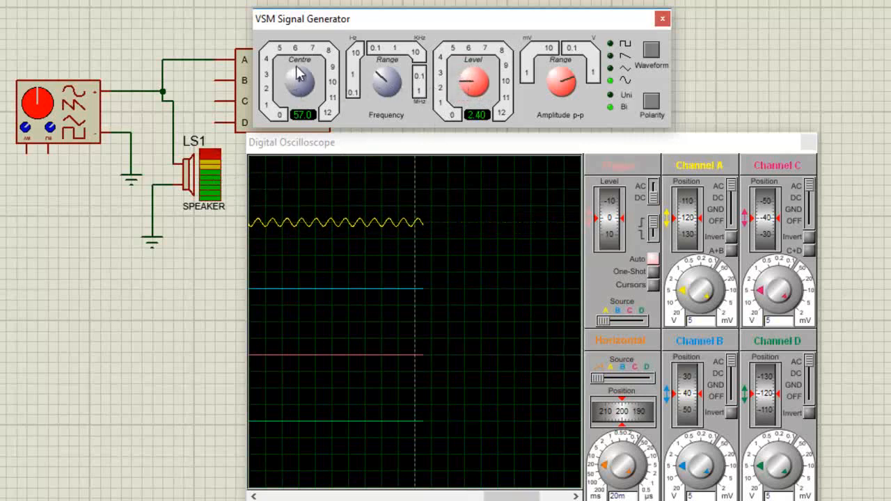
pyautogui.click(387, 78)
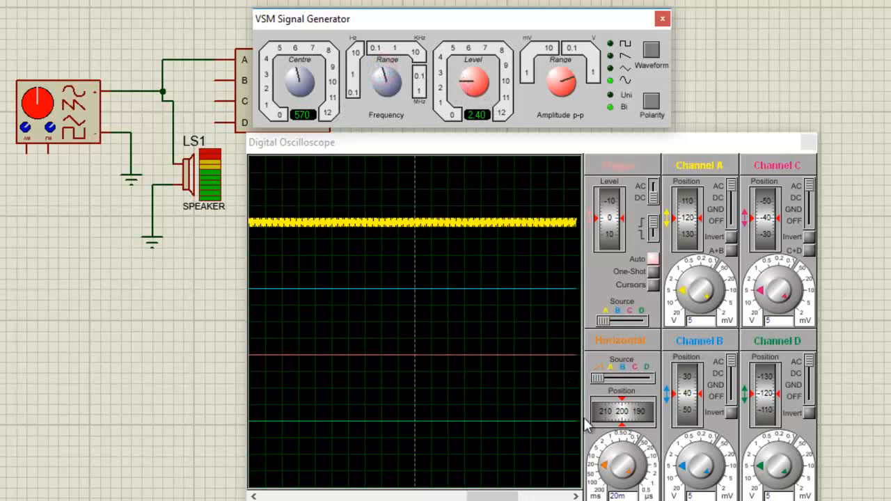
# Step: Set the oscilloscope timebase to 1 ms and the generator's amplitude level to 4.50 V
pyautogui.moveTo(600, 451)
pyautogui.mouseDown()
pyautogui.moveTo(622, 456)
pyautogui.moveTo(615, 446)
pyautogui.mouseUp()
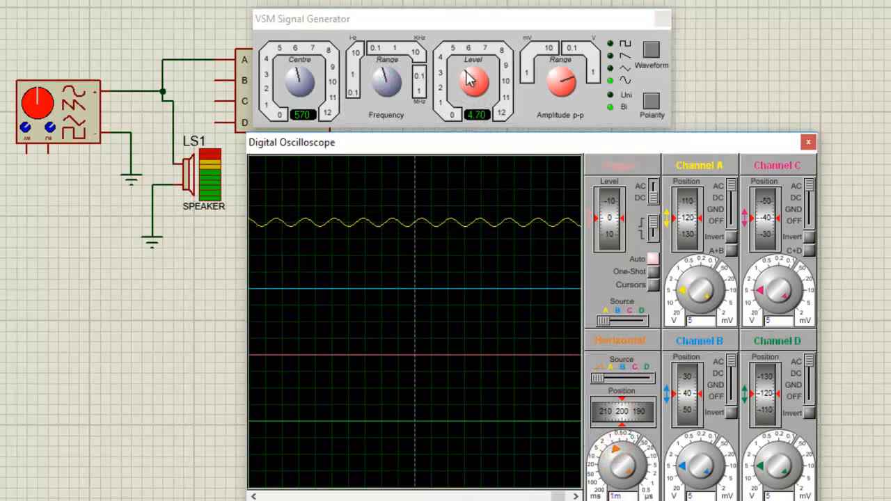
pyautogui.moveTo(464, 79); pyautogui.dragTo(462, 81)
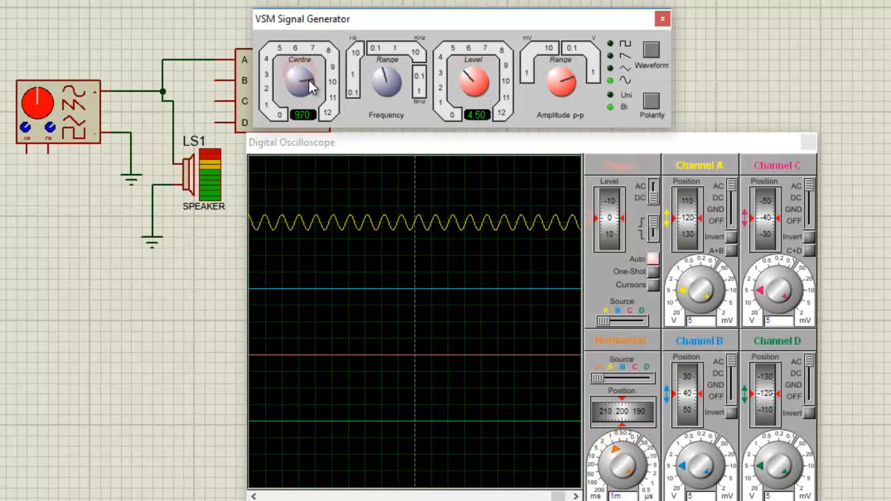
# Step: Vary the generator's frequency through 970 Hz, 6.10 kHz, 4.20 kHz and 42.0 Hz, ending at 420 Hz
pyautogui.moveTo(309, 80)
pyautogui.mouseDown()
pyautogui.moveTo(310, 94)
pyautogui.moveTo(301, 75)
pyautogui.mouseUp()
pyautogui.moveTo(379, 80)
pyautogui.mouseDown()
pyautogui.moveTo(394, 82)
pyautogui.moveTo(382, 81)
pyautogui.mouseUp()
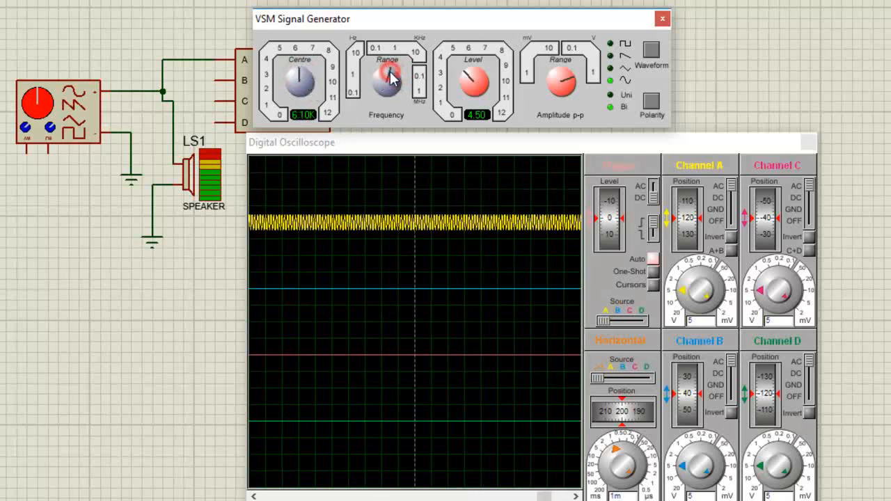
pyautogui.moveTo(309, 77); pyautogui.dragTo(287, 70)
pyautogui.click(369, 78)
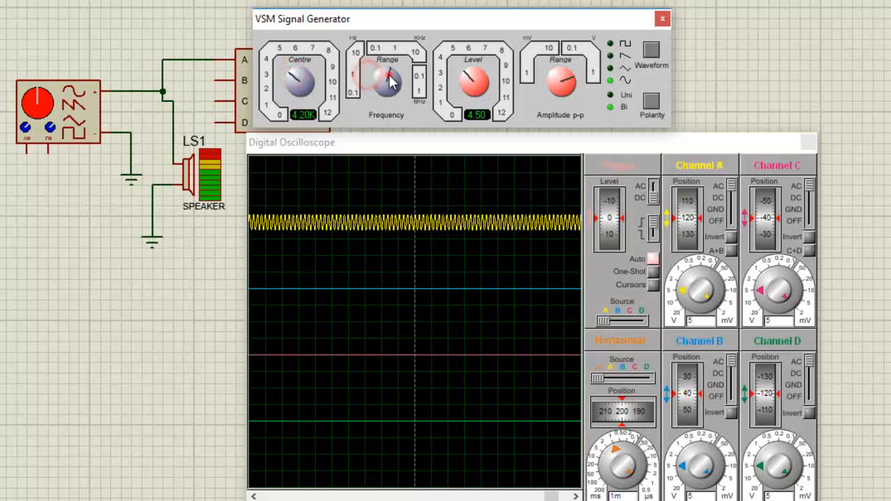
pyautogui.click(370, 79)
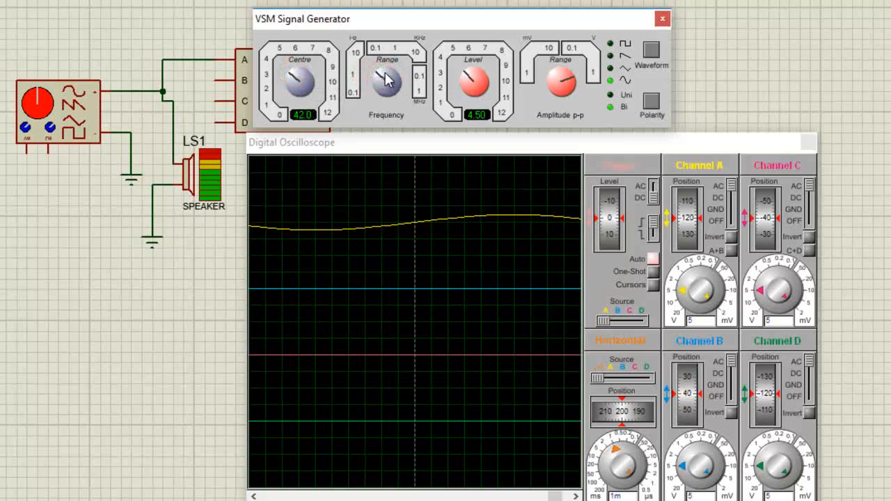
pyautogui.click(387, 81)
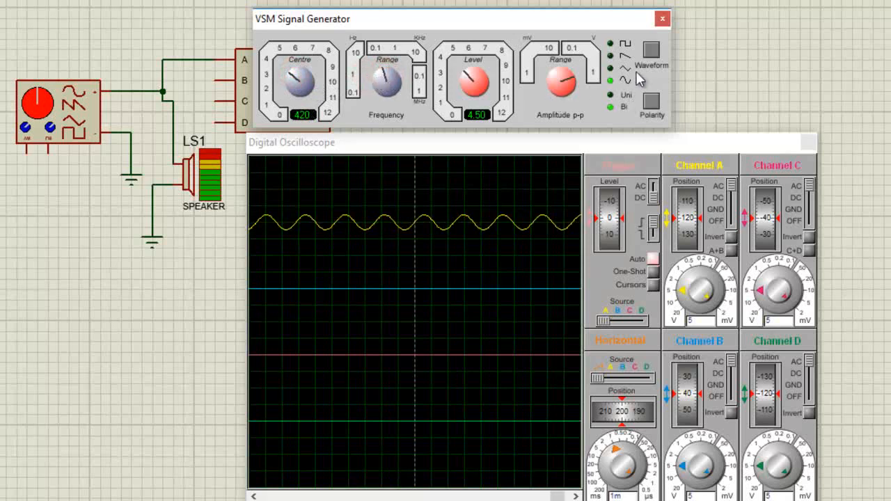
# Step: Switch the generator's waveform from sine through triangle to sawtooth
pyautogui.click(654, 56)
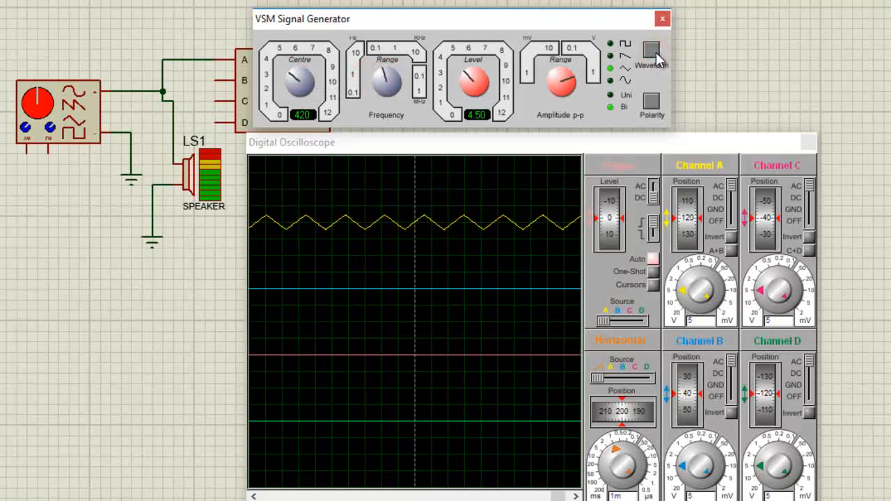
pyautogui.click(656, 51)
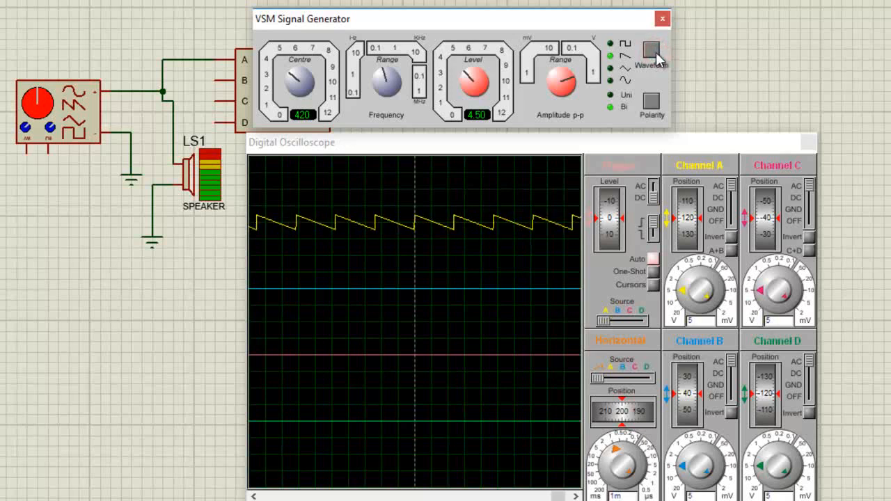
# Step: Cycle the generator's waveform through square, sine, triangle and sawtooth, ending on square
pyautogui.click(655, 52)
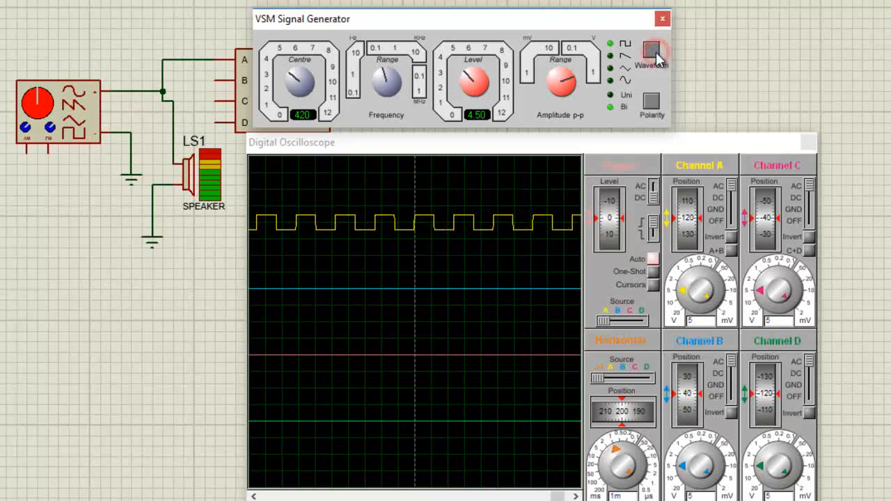
pyautogui.click(656, 52)
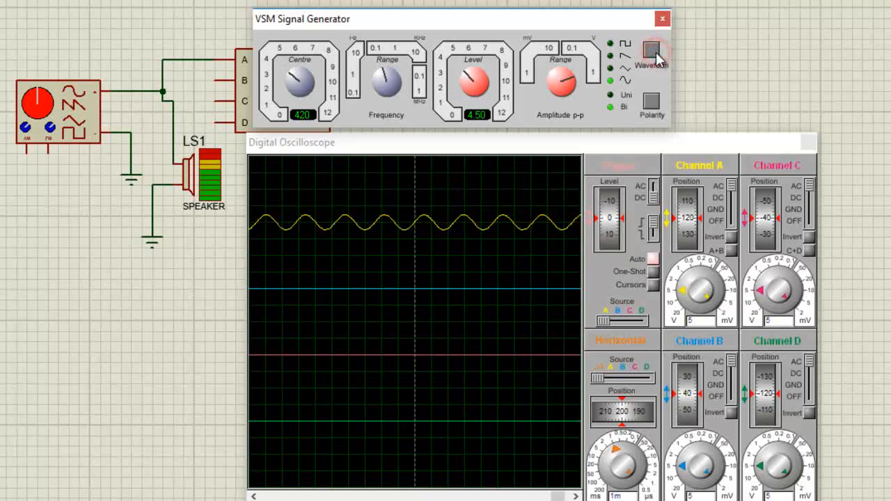
pyautogui.click(656, 51)
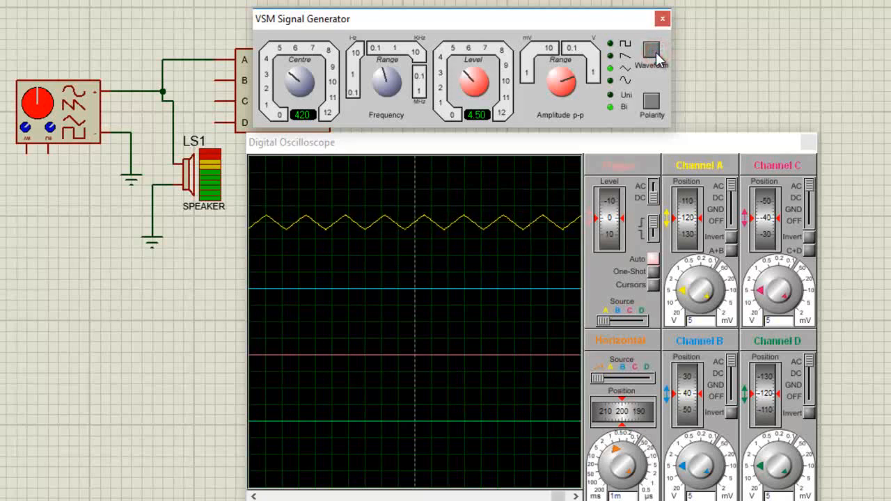
pyautogui.click(656, 51)
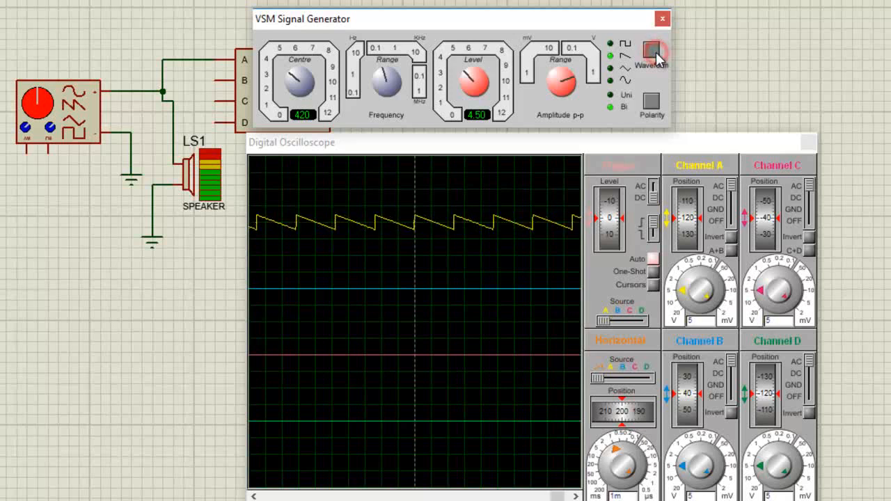
pyautogui.click(656, 52)
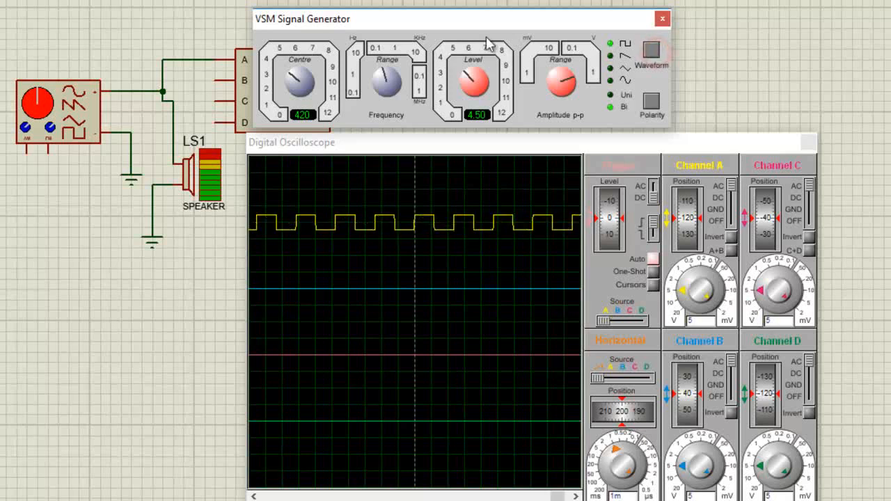
# Step: Lower the generator's frequency to 42.0 Hz and set the oscilloscope timebase to 10 ms
pyautogui.click(382, 72)
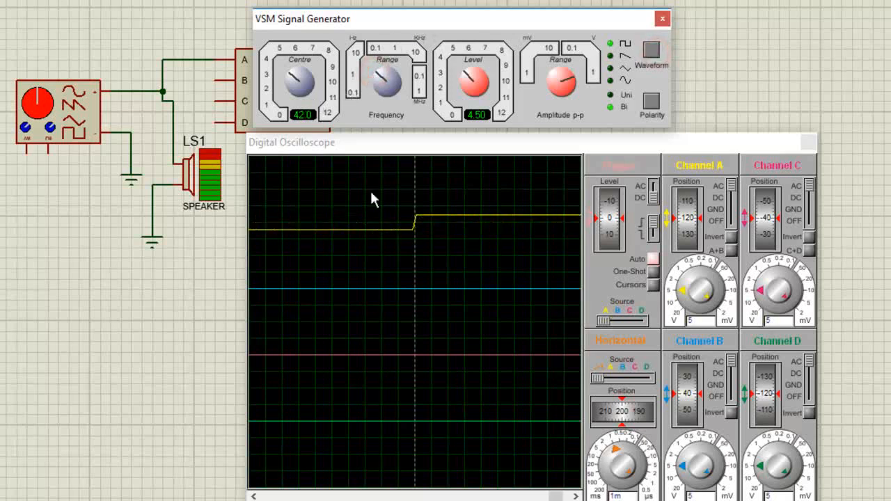
pyautogui.click(593, 472)
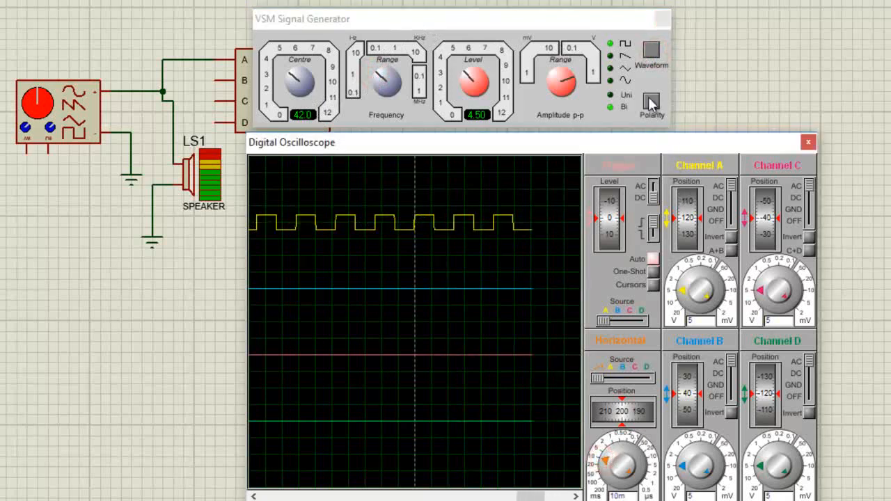
# Step: Cycle the generator's waveform from square through sine, triangle and sawtooth at 42.0 Hz
pyautogui.click(651, 55)
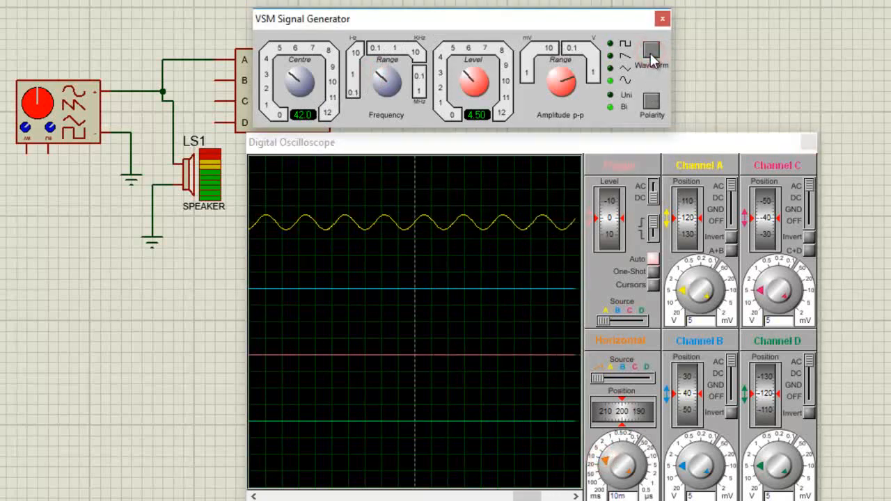
pyautogui.click(651, 54)
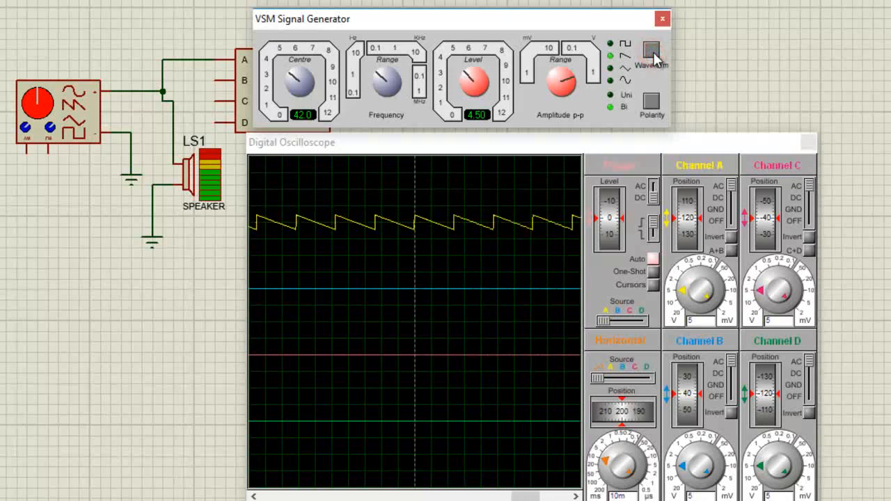
pyautogui.click(653, 52)
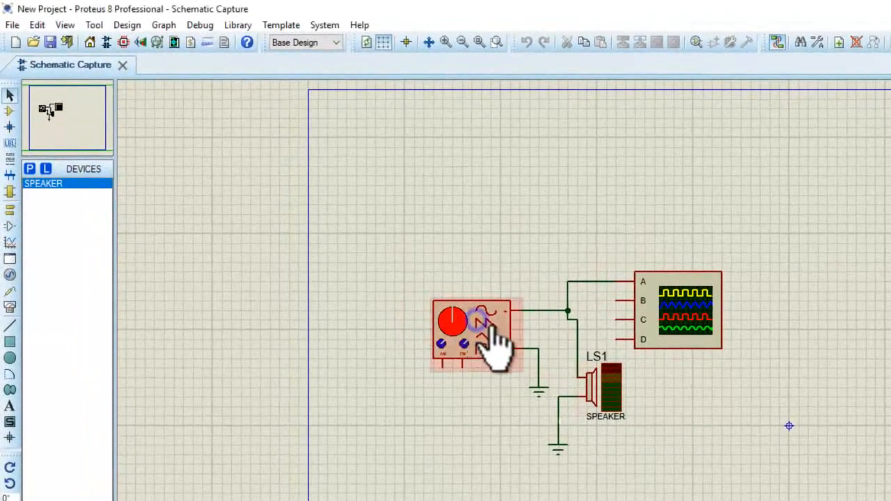
# Step: Delete the signal generator, the wire to oscilloscope channel A and the speaker from the schematic
pyautogui.rightClick(471, 331)
pyautogui.click(533, 366)
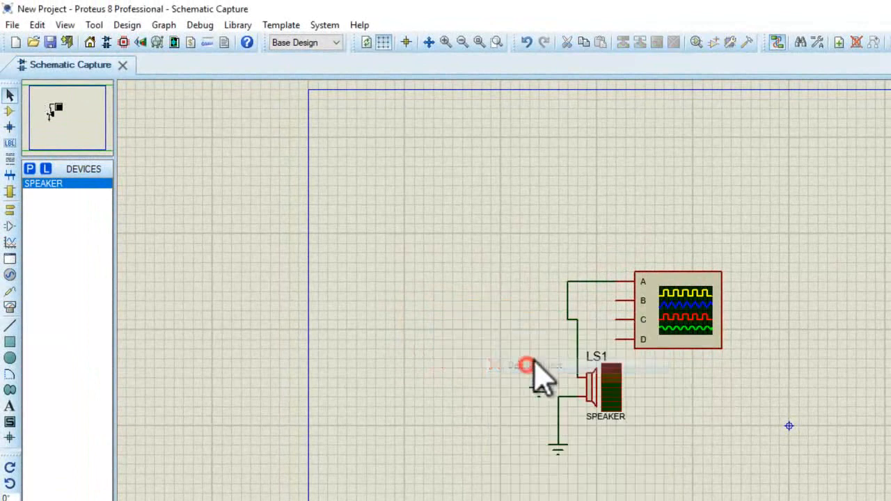
pyautogui.rightClick(578, 332)
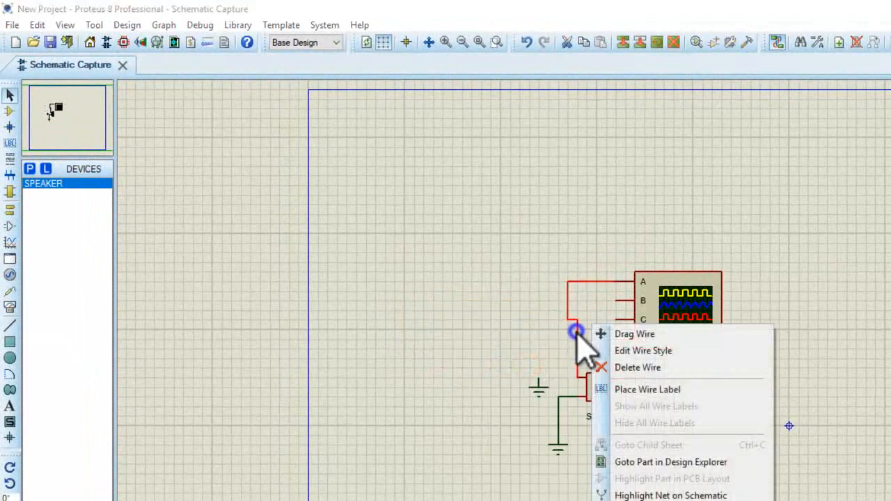
pyautogui.click(630, 366)
pyautogui.rightClick(613, 394)
pyautogui.click(659, 420)
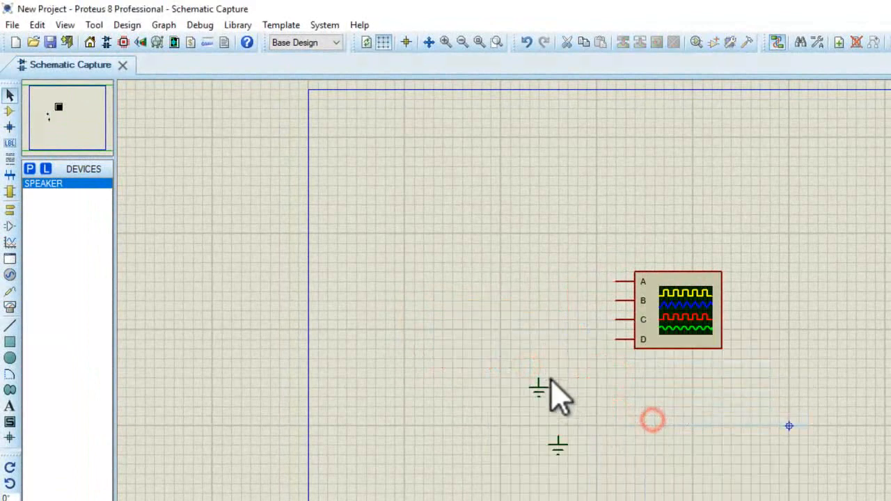
# Step: Delete both leftover ground terminals so only the oscilloscope remains on the schematic
pyautogui.moveTo(609, 487); pyautogui.dragTo(509, 424)
pyautogui.press('Delete')
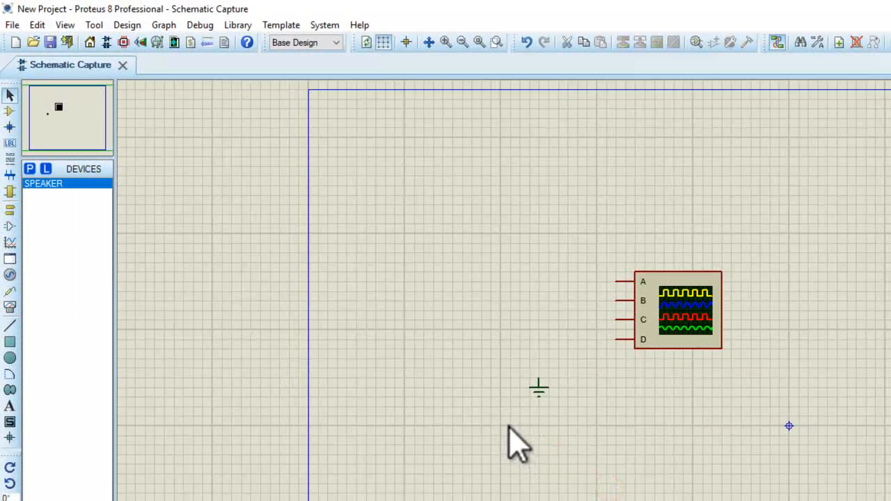
pyautogui.rightClick(536, 393)
pyautogui.click(598, 426)
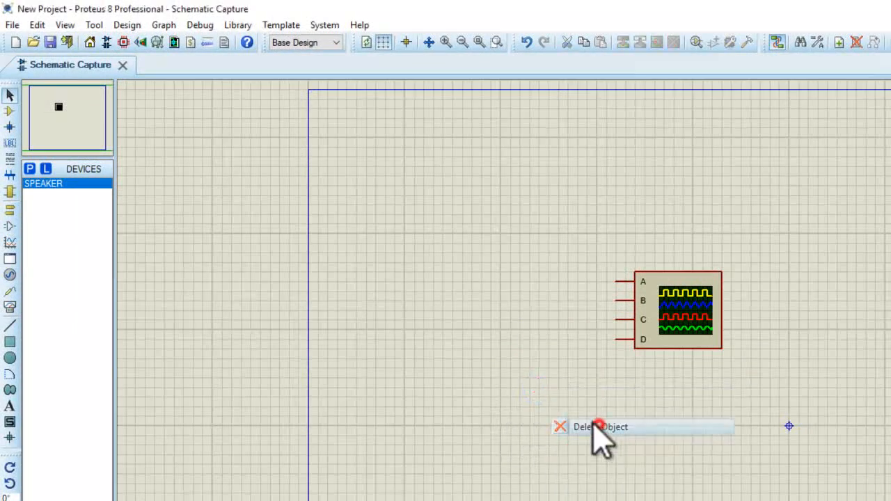
# Step: Place a SINE generator on the schematic beside the oscilloscope's inputs
pyautogui.click(10, 226)
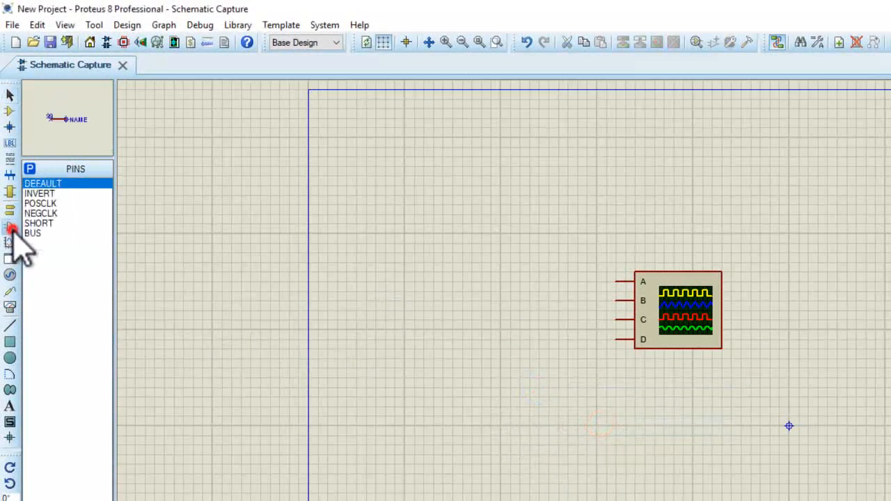
pyautogui.click(10, 209)
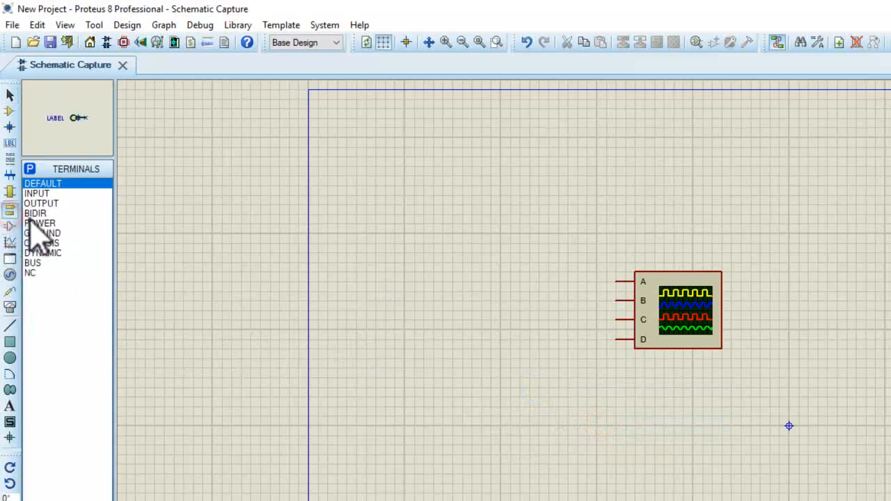
pyautogui.click(10, 274)
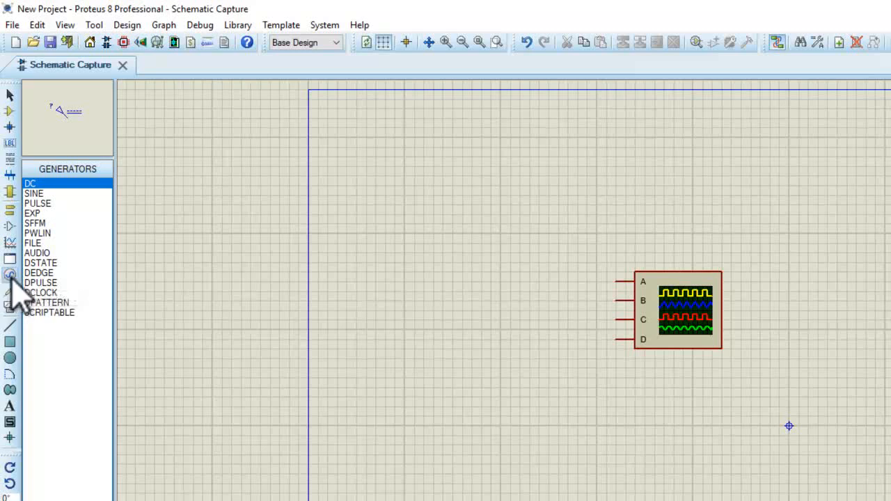
pyautogui.click(37, 203)
pyautogui.click(38, 195)
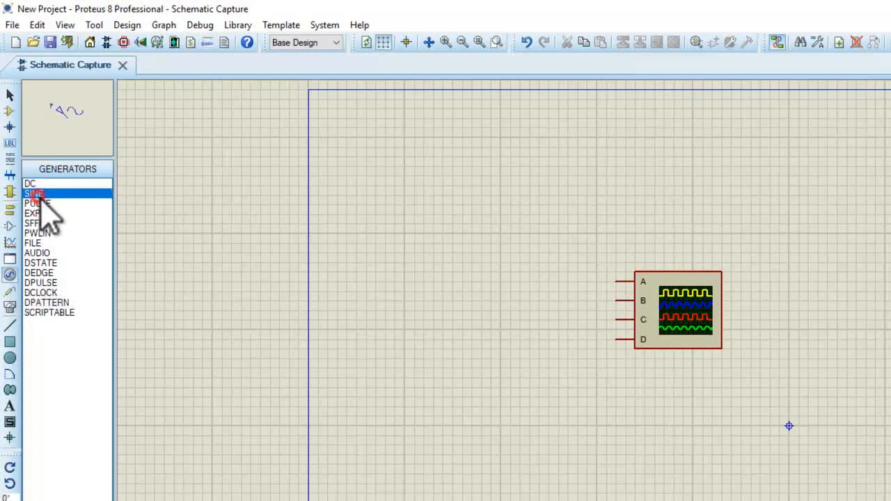
pyautogui.click(504, 327)
pyautogui.click(445, 323)
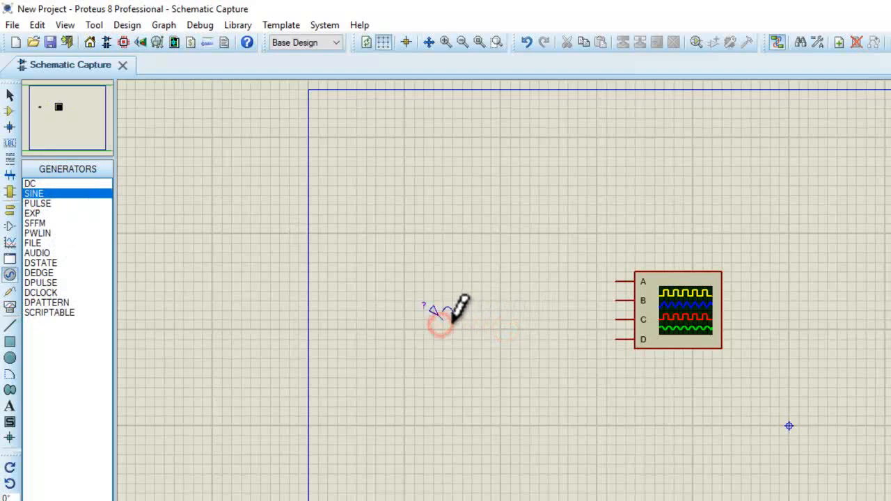
# Step: Wire the sine generator's output to channel A of the oscilloscope
pyautogui.click(444, 321)
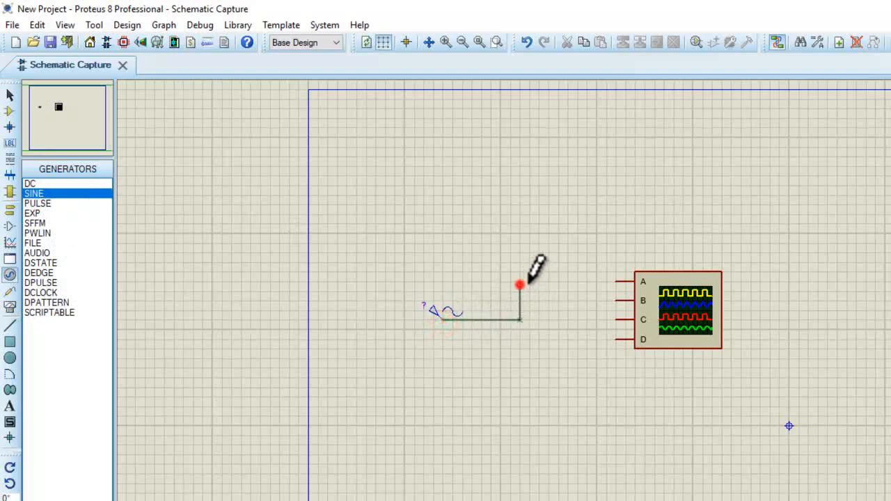
pyautogui.click(520, 283)
pyautogui.click(617, 281)
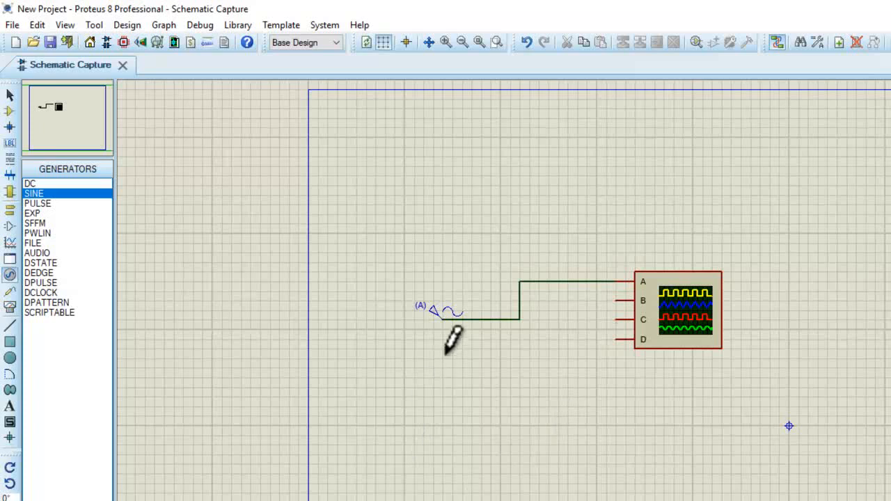
# Step: Open the sine generator's properties and try the Cycles/Graph timing option before returning to Frequency (Hz)
pyautogui.doubleClick(435, 313)
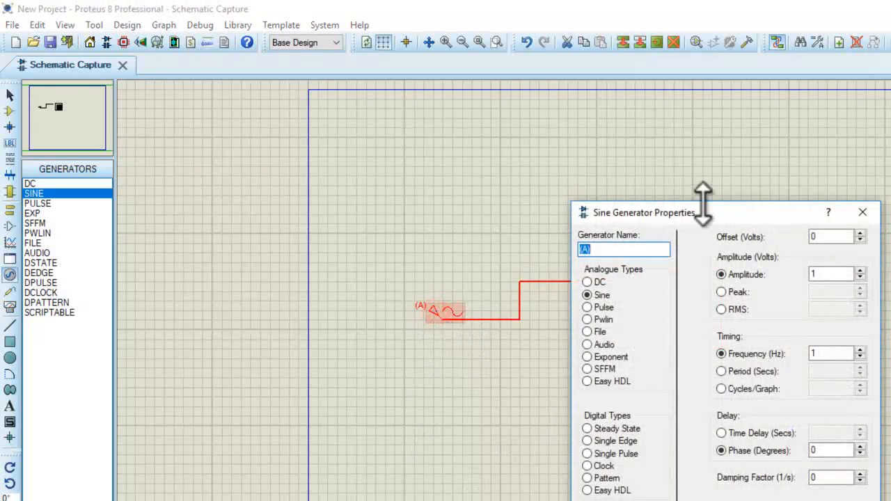
pyautogui.moveTo(674, 213); pyautogui.dragTo(633, 219)
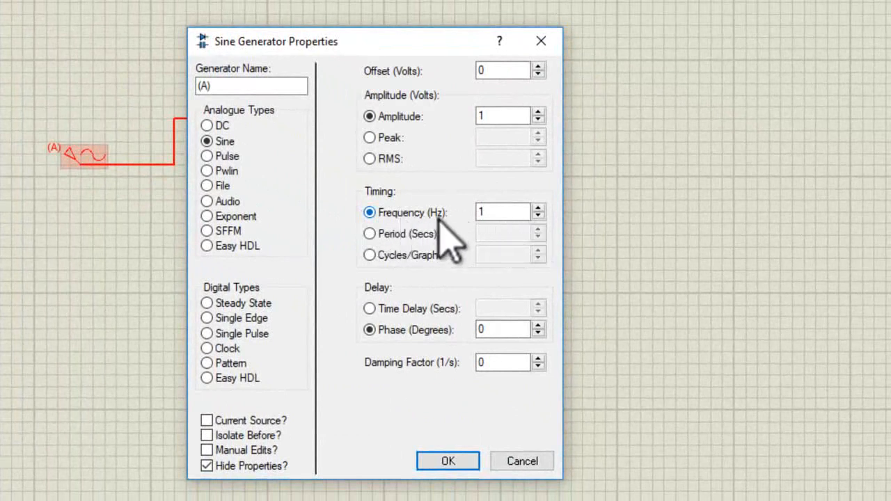
pyautogui.click(371, 255)
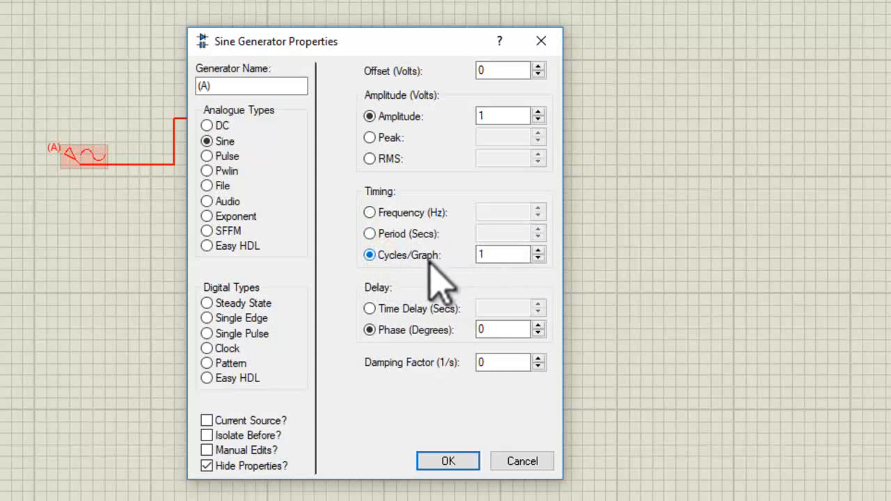
pyautogui.click(394, 213)
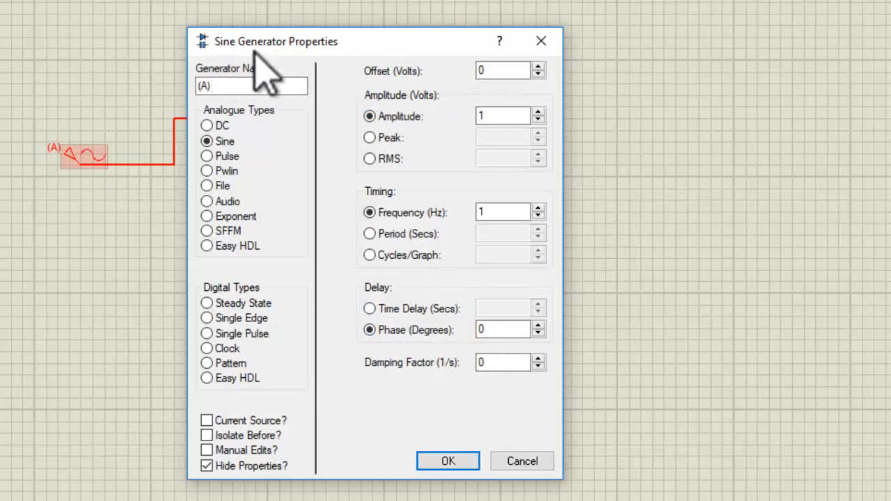
# Step: Set the sine generator's amplitude to 5 V and its frequency to 100 Hz
pyautogui.doubleClick(515, 115)
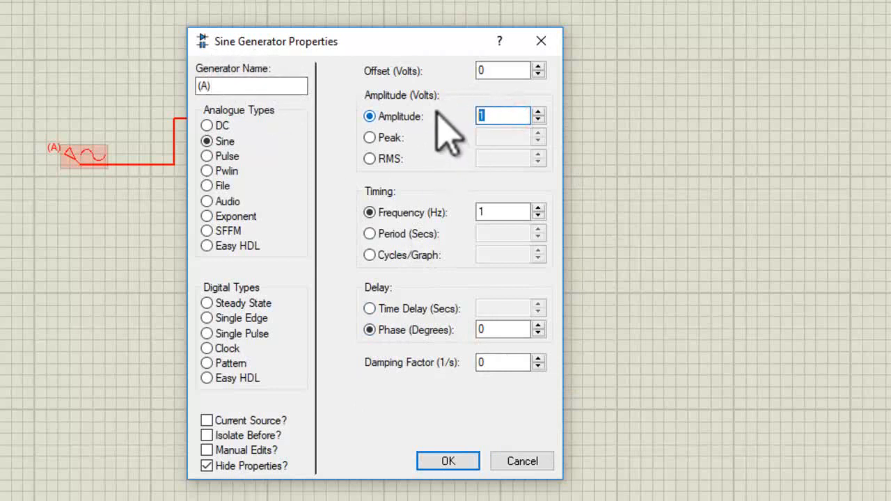
pyautogui.write('5')
pyautogui.doubleClick(509, 212)
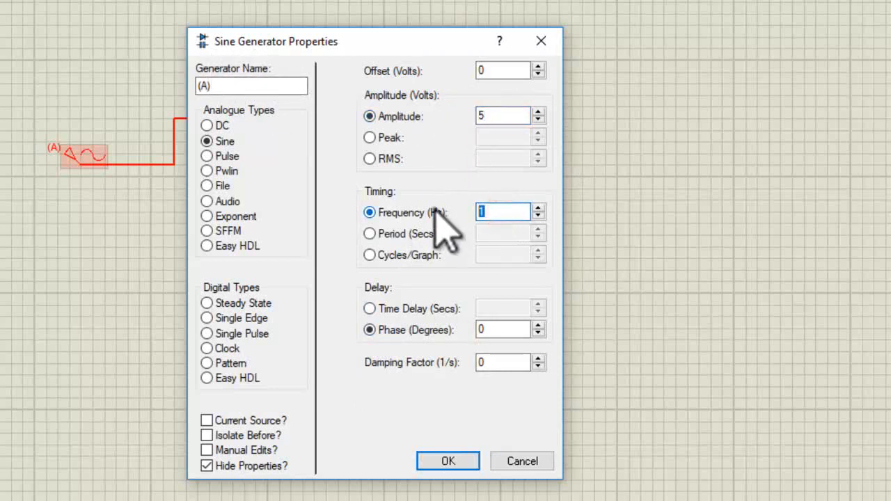
pyautogui.write('000')
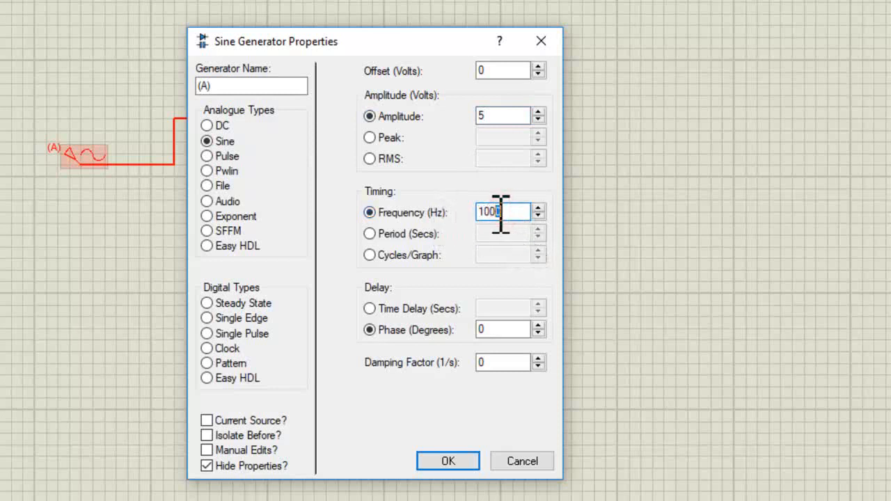
pyautogui.press('BackSpace')
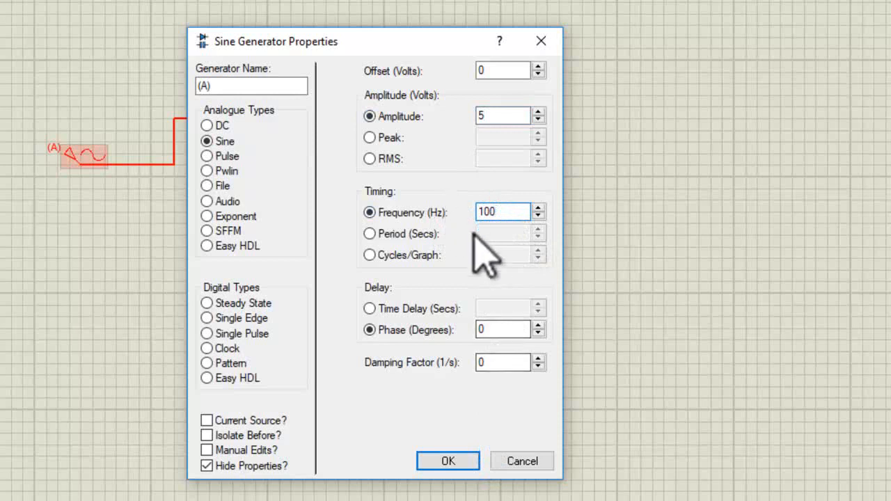
pyautogui.click(449, 461)
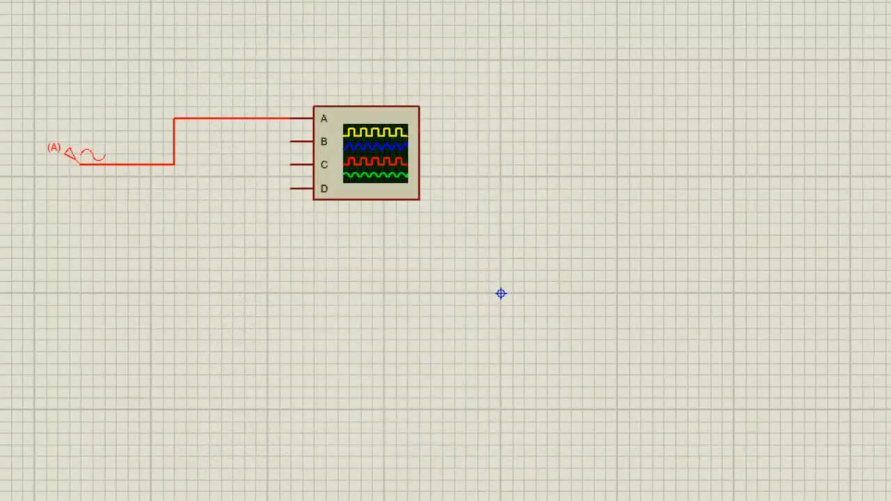
# Step: Simulate the sine signal with a shorter oscilloscope timebase and channel A at 2 V per division, and stop the simulation
pyautogui.click(291, 165)
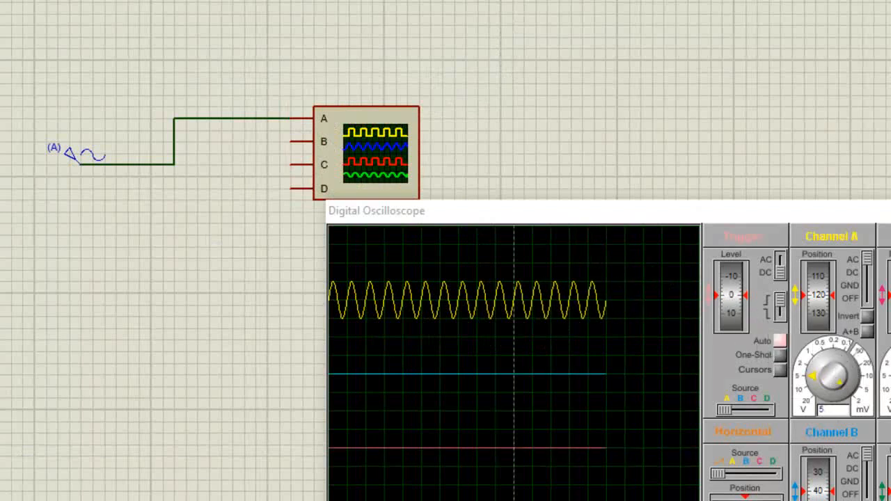
pyautogui.click(746, 500)
pyautogui.moveTo(752, 500); pyautogui.dragTo(745, 500)
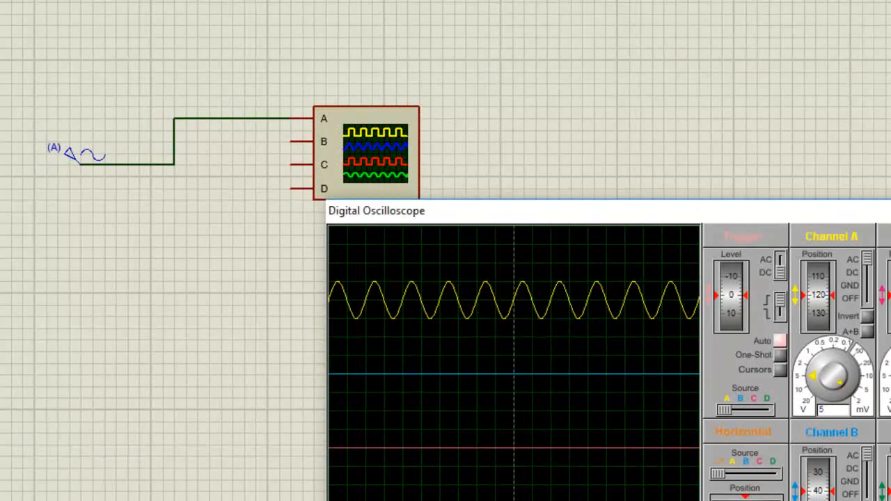
pyautogui.click(831, 374)
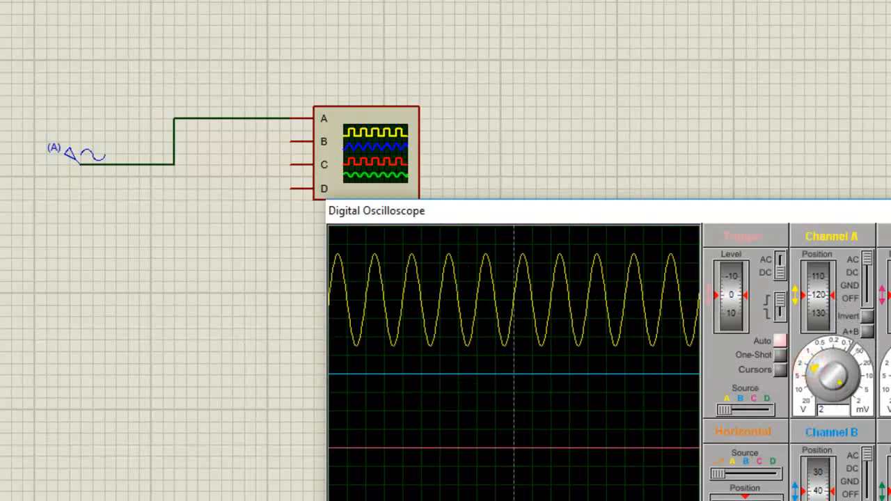
pyautogui.press('shift+Pause')
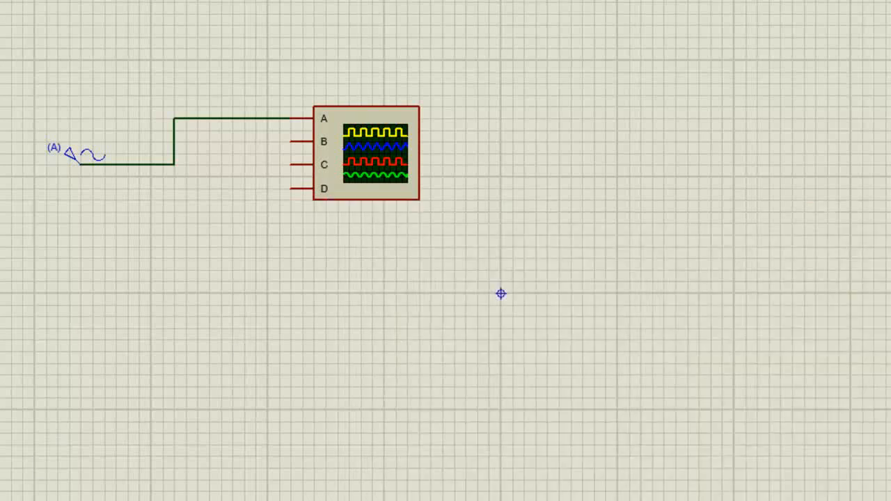
# Step: Change the sine generator to the Pulse type with a 5 V high voltage and 10m rise and fall times
pyautogui.doubleClick(75, 155)
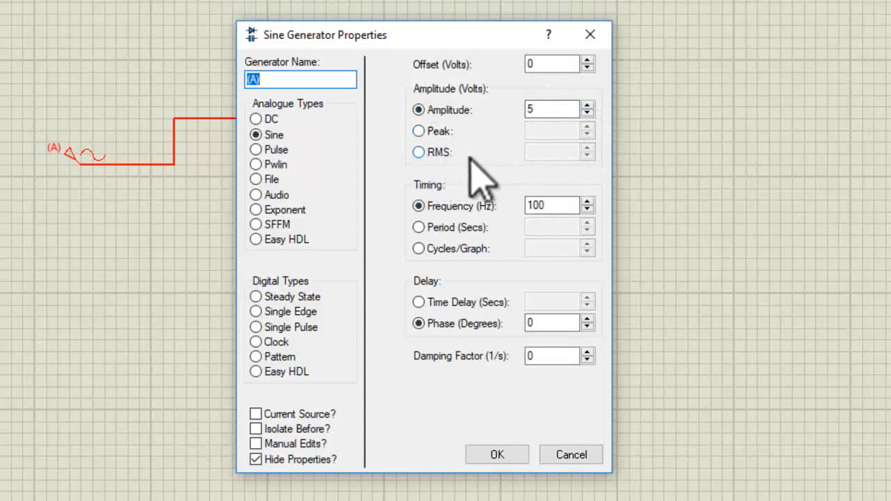
pyautogui.click(257, 119)
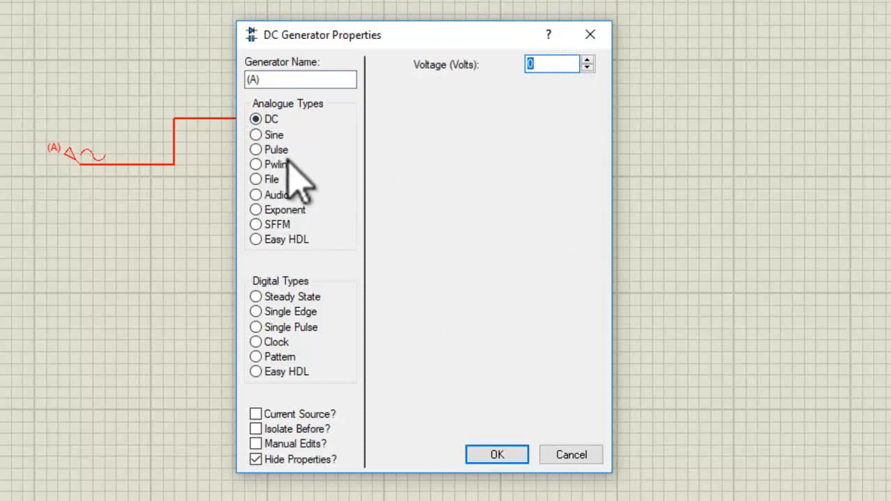
pyautogui.click(268, 150)
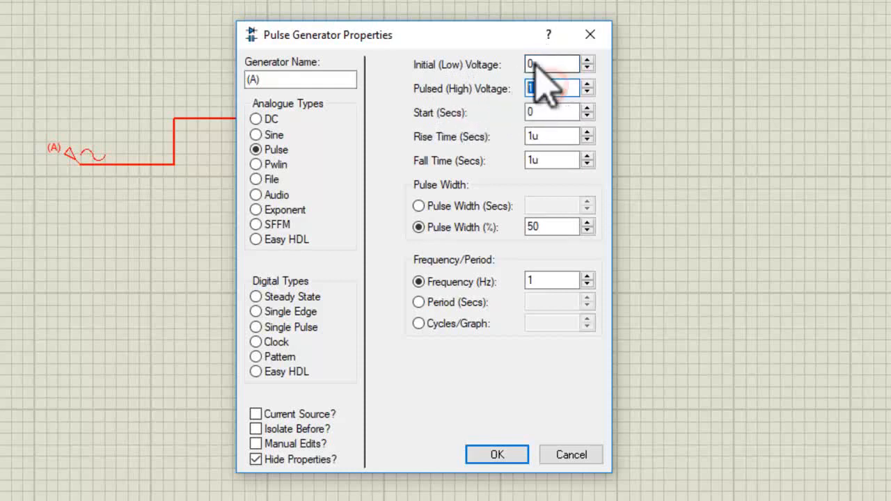
pyautogui.write('5')
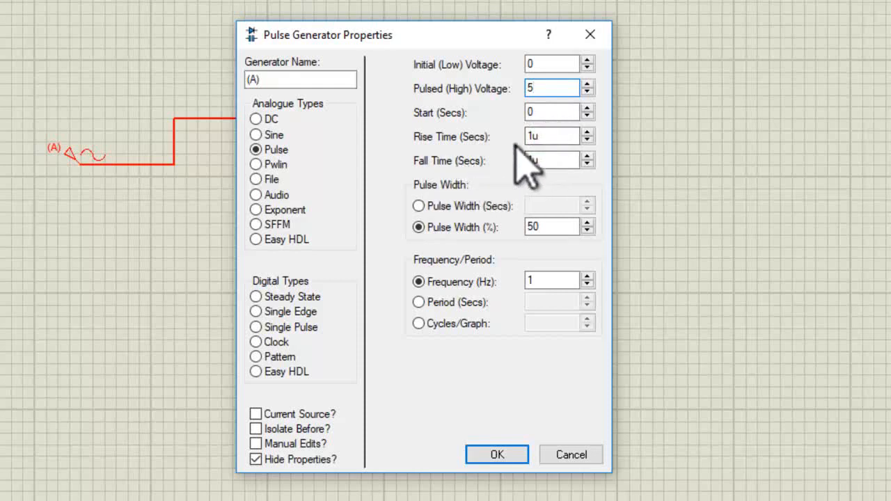
pyautogui.click(545, 137)
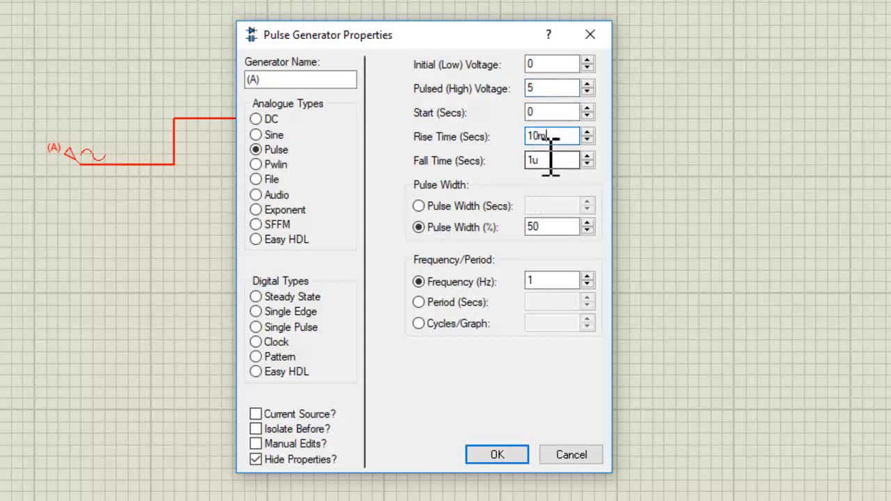
pyautogui.moveTo(550, 159); pyautogui.dragTo(527, 159)
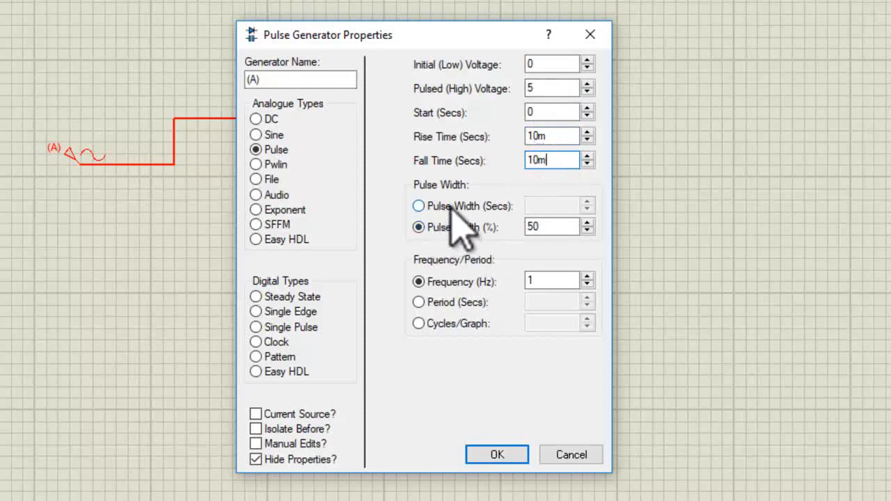
# Step: Set the pulse frequency to 100 Hz, try the Pulse Width (Secs) option and return to Pulse Width (%) at 50
pyautogui.click(545, 282)
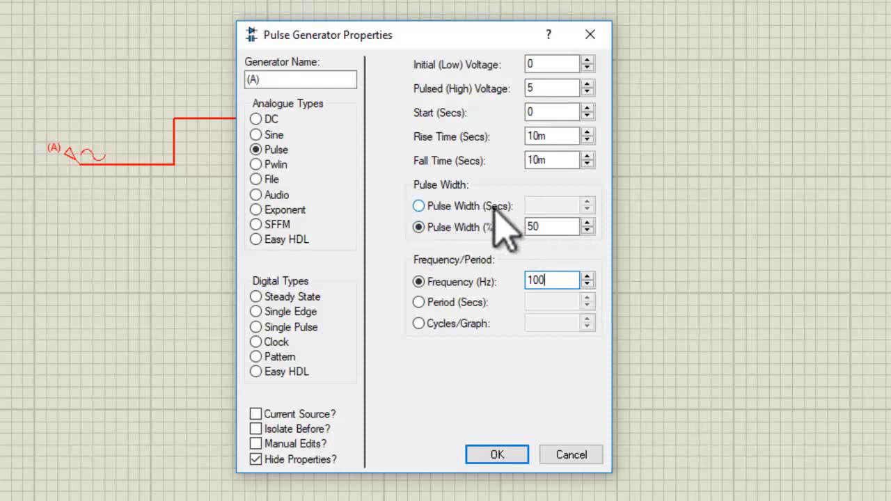
pyautogui.click(537, 204)
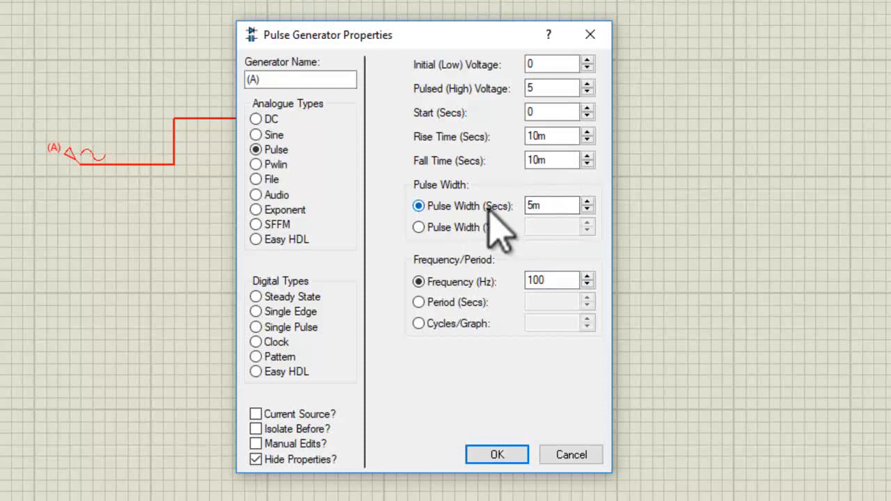
pyautogui.click(464, 227)
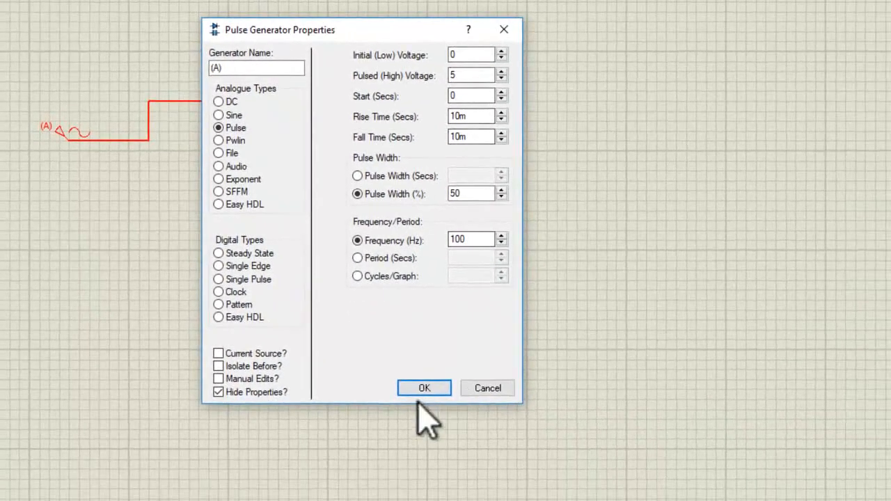
pyautogui.click(489, 447)
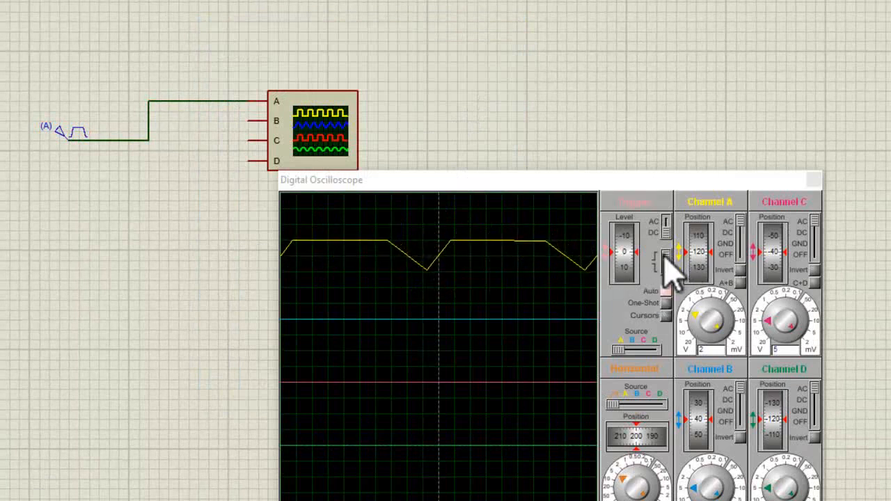
# Step: Simulate the pulse signal with the oscilloscope timebase at 10 ms per division, and stop the simulation
pyautogui.moveTo(516, 188); pyautogui.dragTo(418, 154)
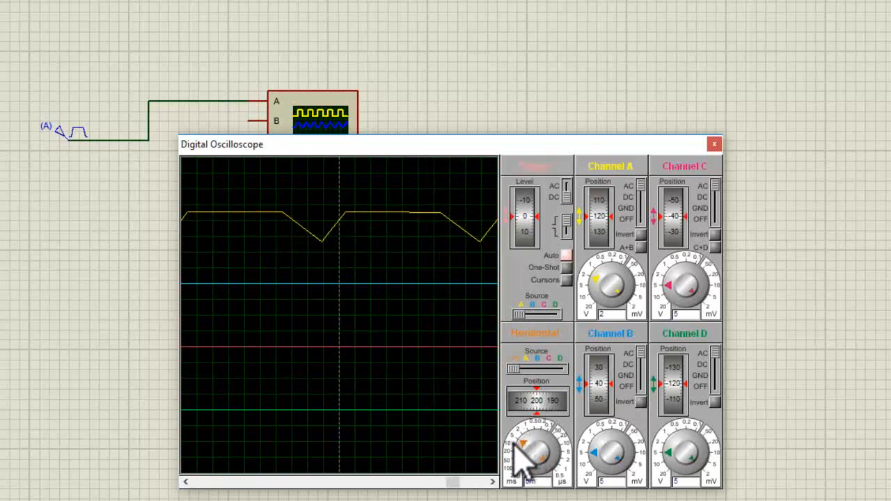
pyautogui.click(522, 458)
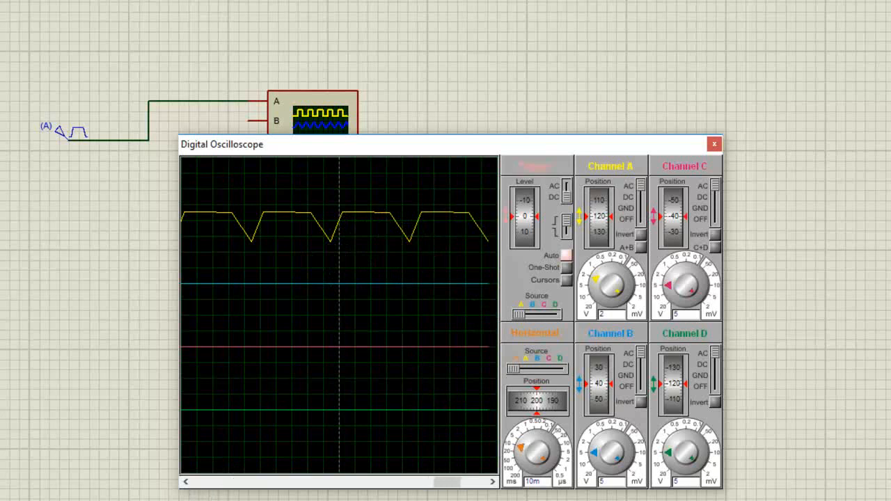
pyautogui.press('Escape')
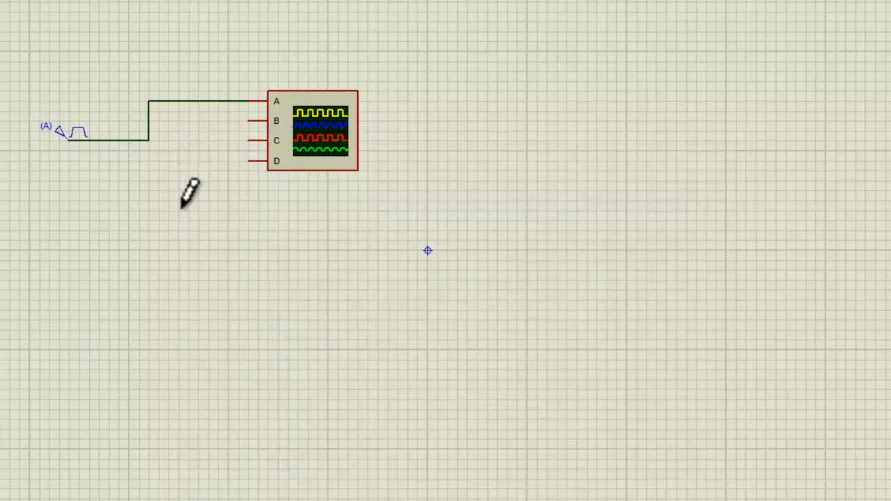
# Step: Set the pulse generator's rise and fall times to 1m
pyautogui.click(63, 132)
pyautogui.click(63, 132)
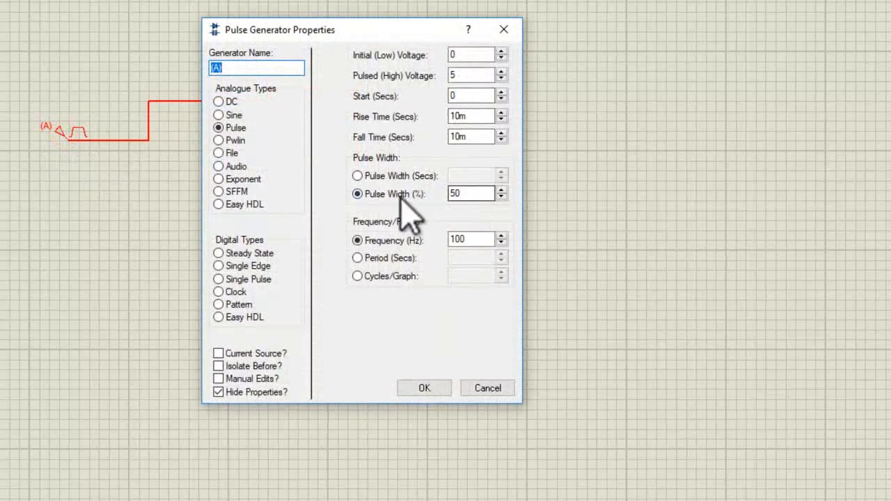
pyautogui.click(471, 116)
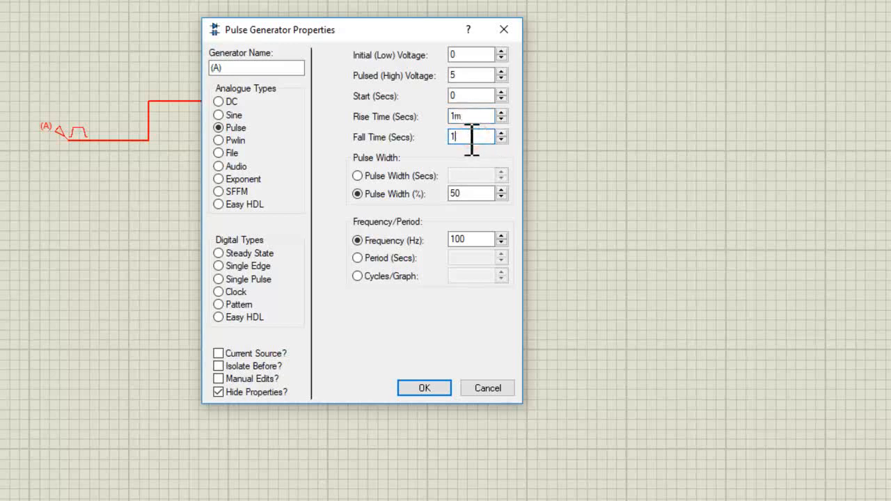
pyautogui.write('m')
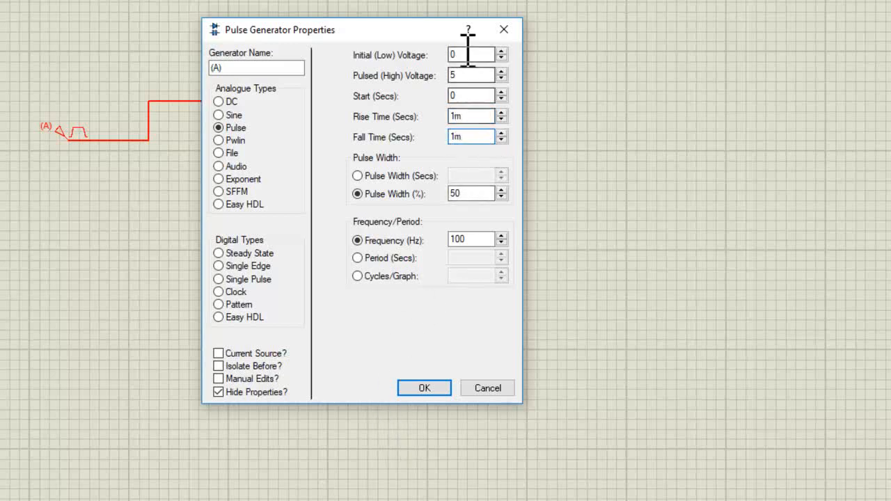
pyautogui.click(418, 387)
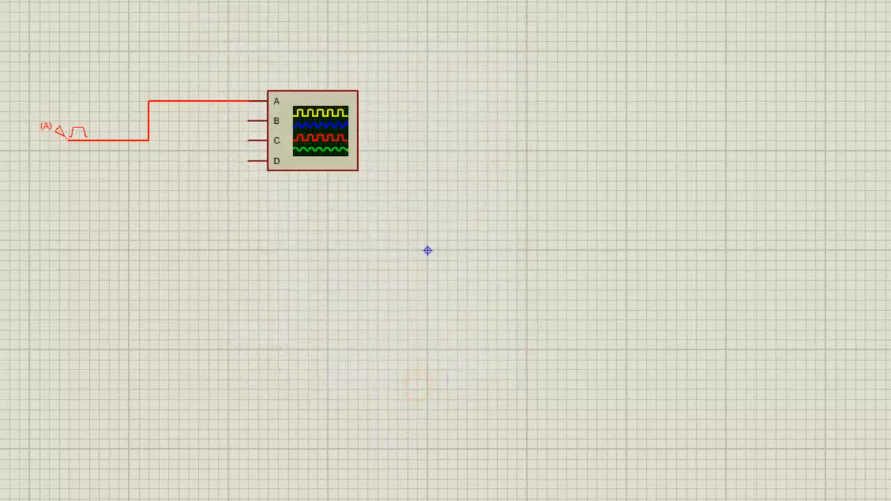
# Step: Simulate the pulse with the timebase at 1 ms and channel B at 1 V per division, and stop the simulation
pyautogui.click(20, 497)
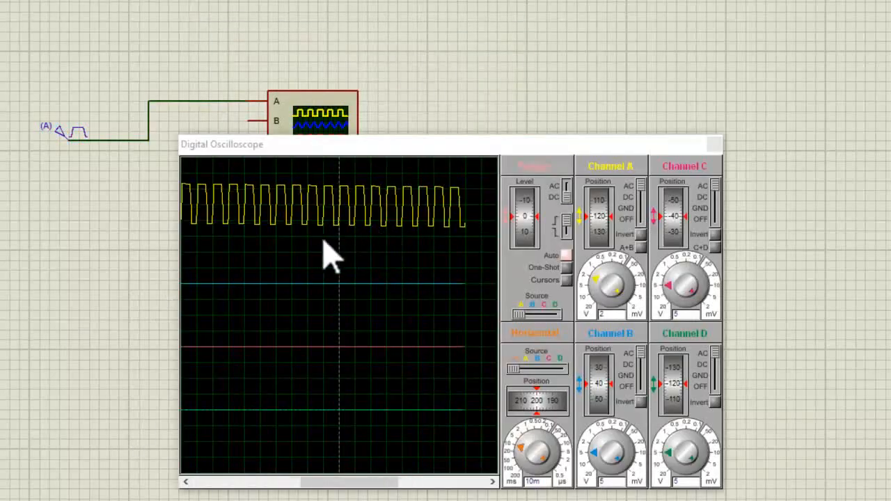
pyautogui.moveTo(400, 144); pyautogui.dragTo(408, 85)
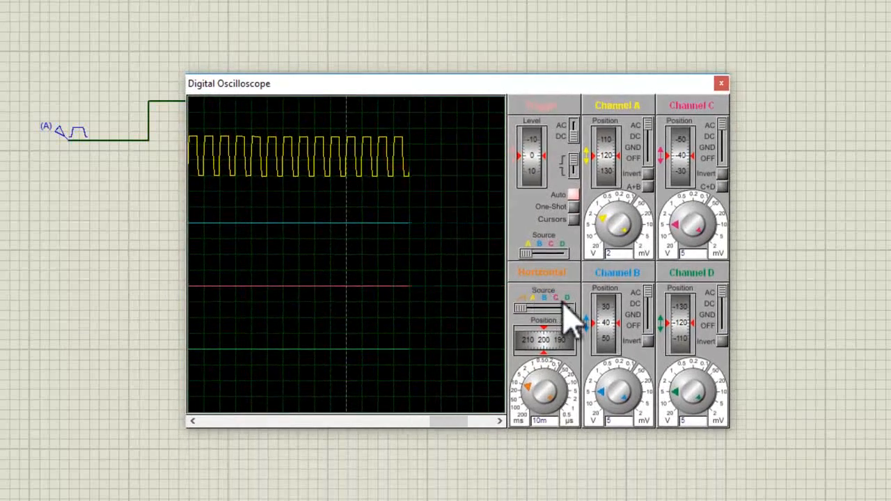
pyautogui.click(605, 376)
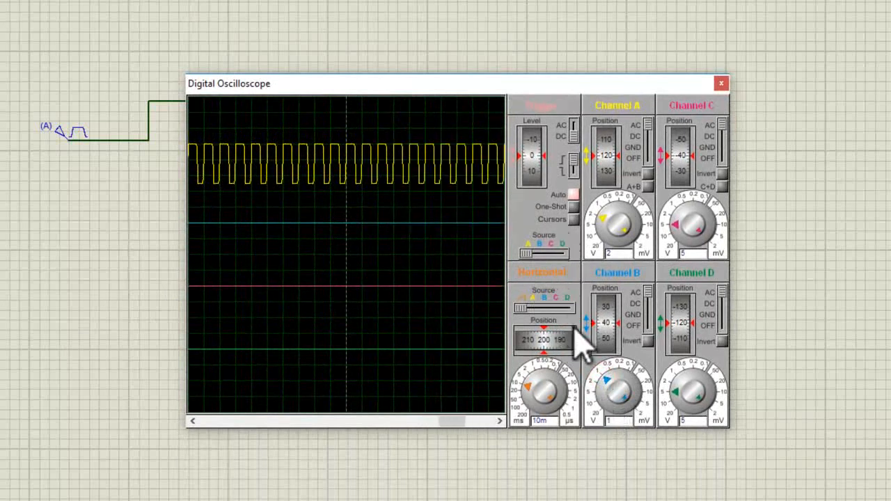
pyautogui.click(532, 379)
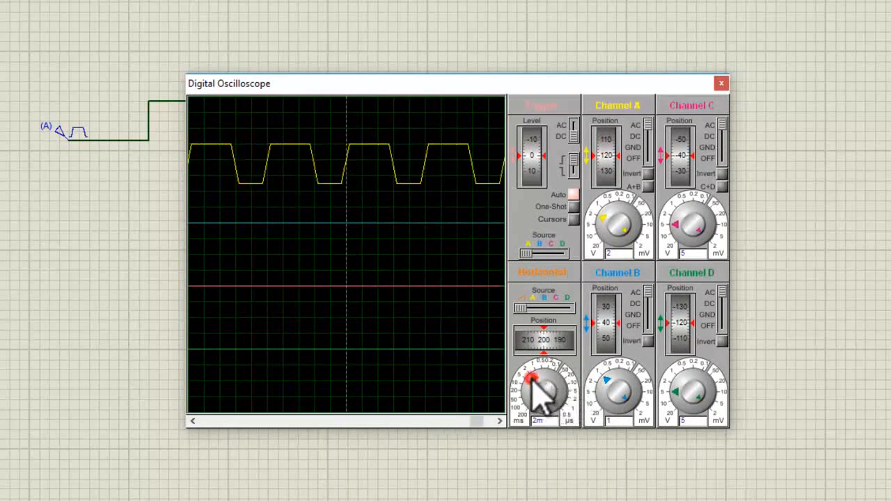
pyautogui.click(533, 378)
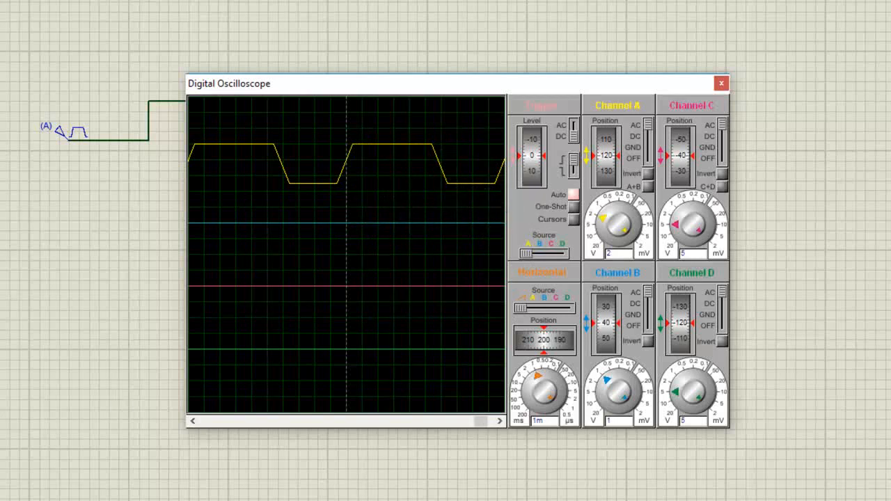
pyautogui.click(42, 500)
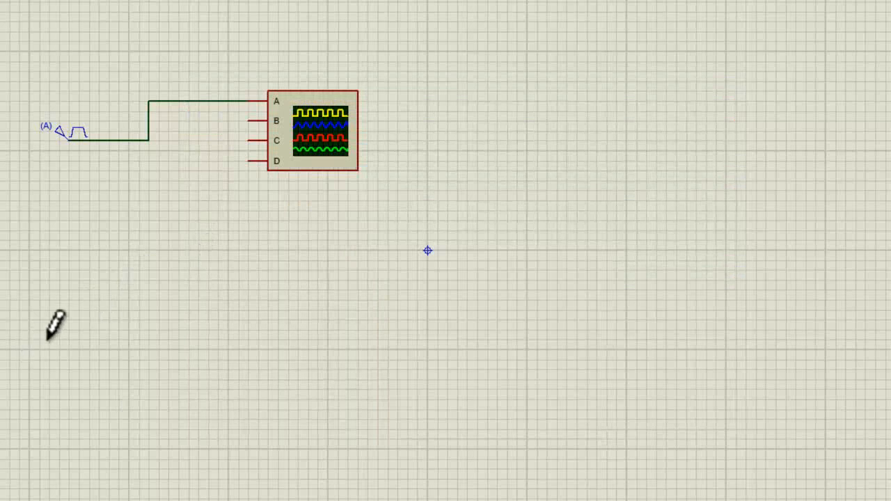
# Step: Reselect the Pulse type after viewing Pwlin, and set rise and fall times to 0, frequency to 100 Hz and high voltage to 5 V
pyautogui.doubleClick(65, 135)
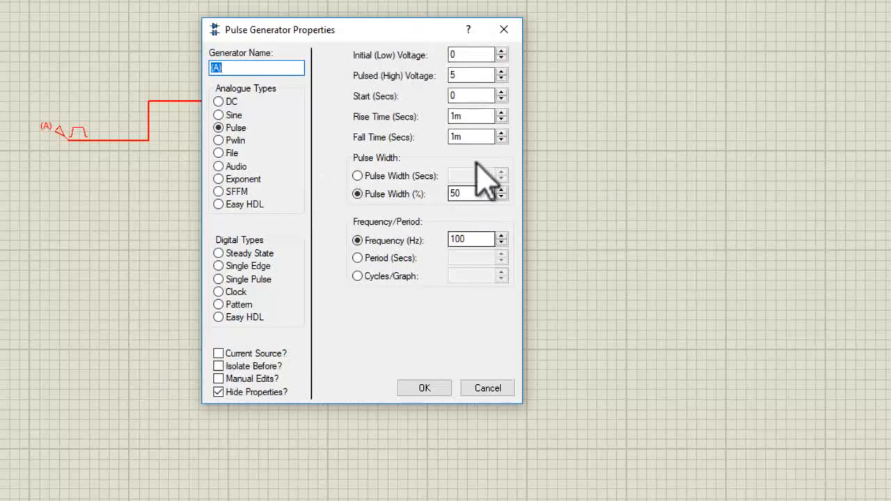
pyautogui.click(234, 140)
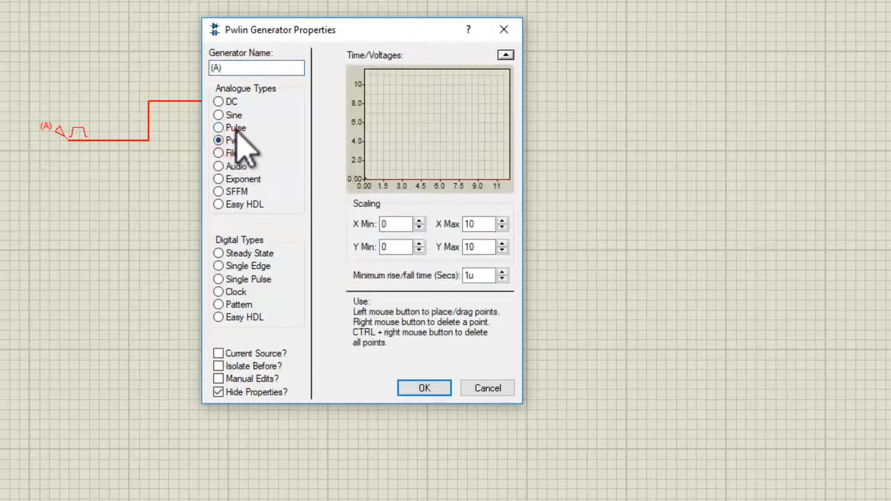
pyautogui.click(235, 127)
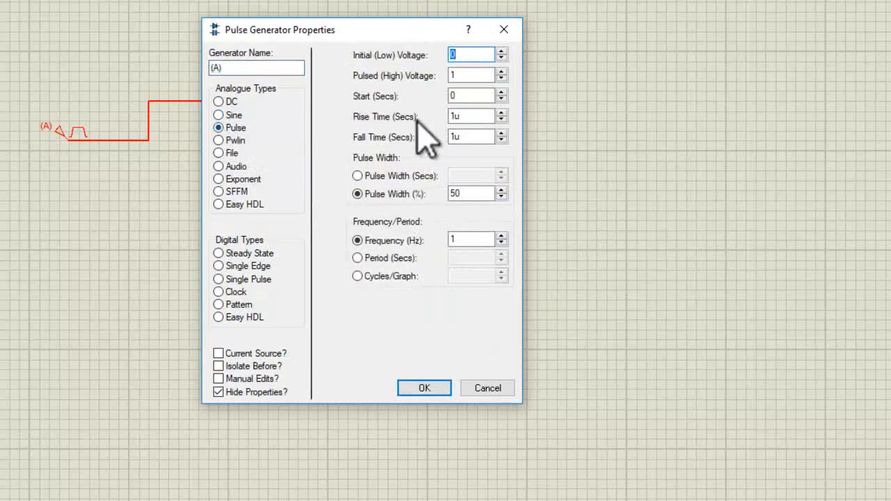
pyautogui.moveTo(465, 116); pyautogui.dragTo(449, 140)
pyautogui.write('00')
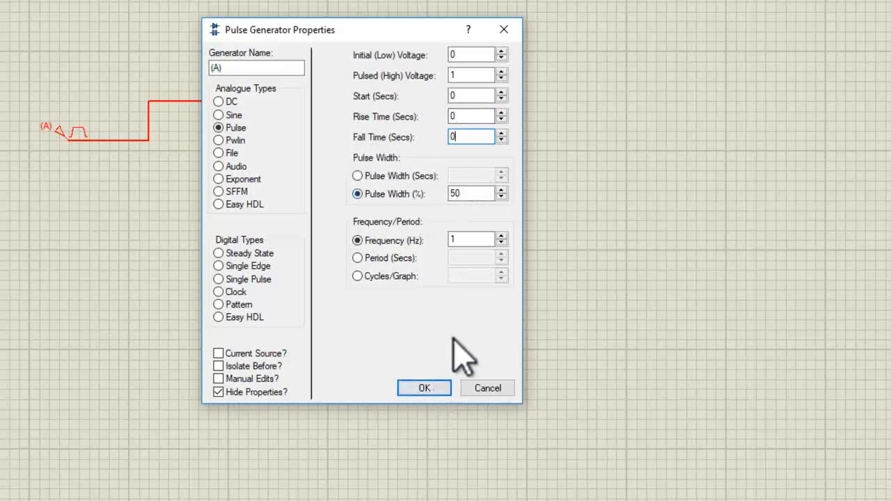
pyautogui.write('00')
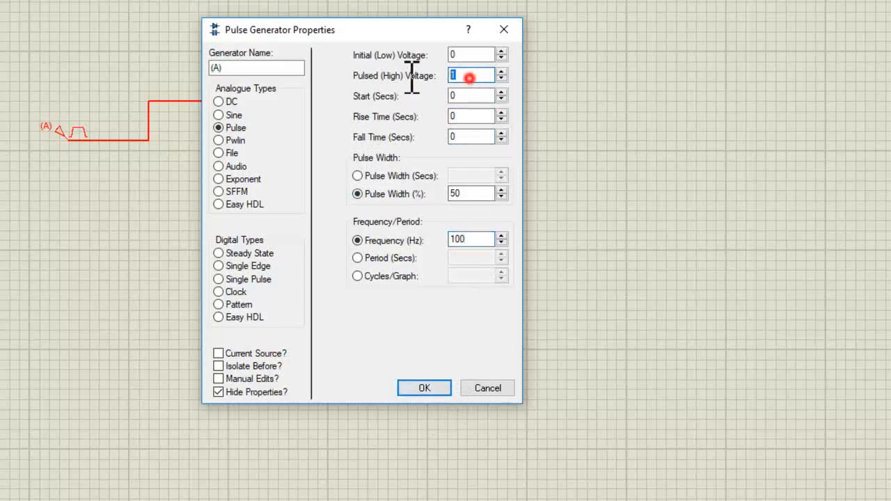
pyautogui.write('5')
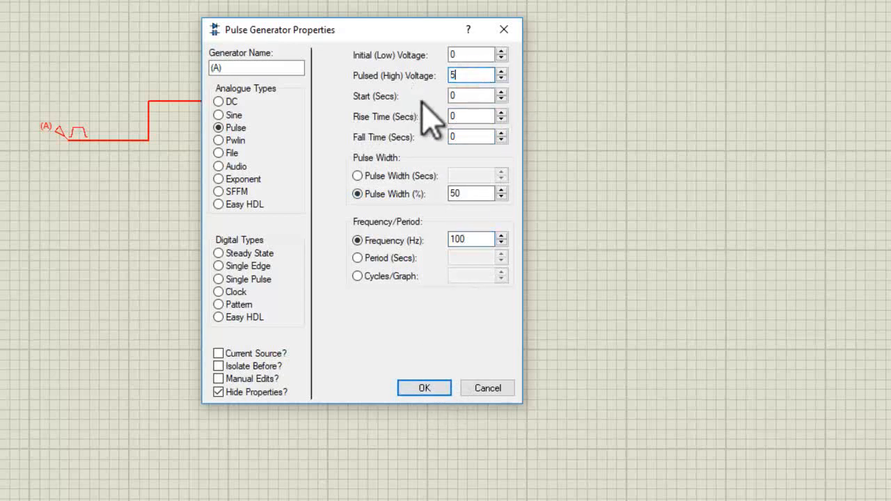
pyautogui.click(421, 388)
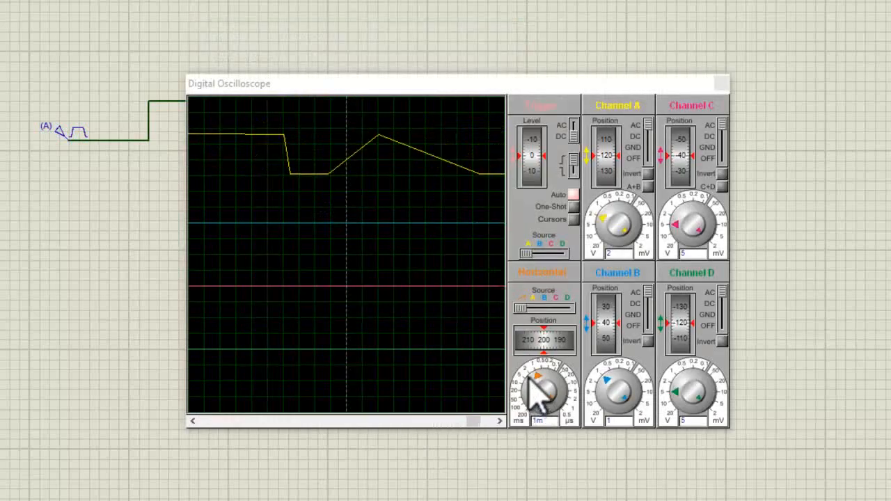
# Step: Examine the simulated pulse with zero rise and fall times at 5 ms per division, and stop the simulation
pyautogui.moveTo(535, 372); pyautogui.dragTo(526, 388)
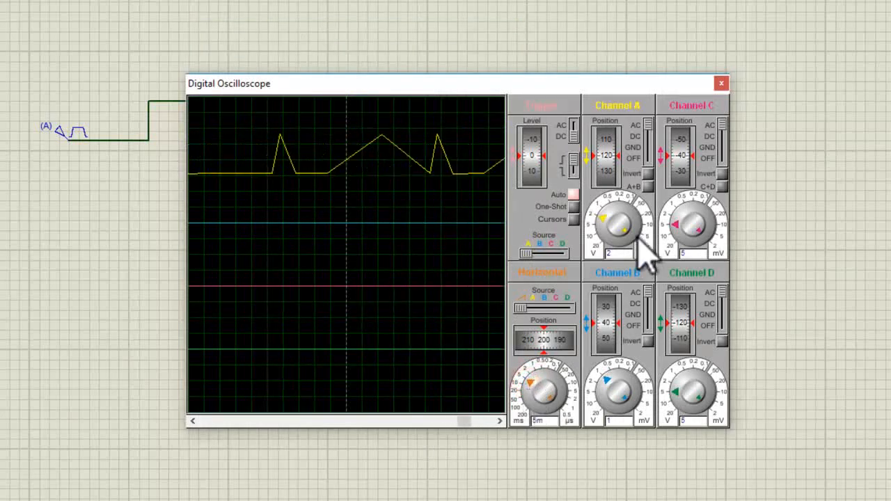
pyautogui.moveTo(605, 206)
pyautogui.mouseDown()
pyautogui.moveTo(606, 220)
pyautogui.moveTo(598, 217)
pyautogui.moveTo(610, 211)
pyautogui.mouseUp()
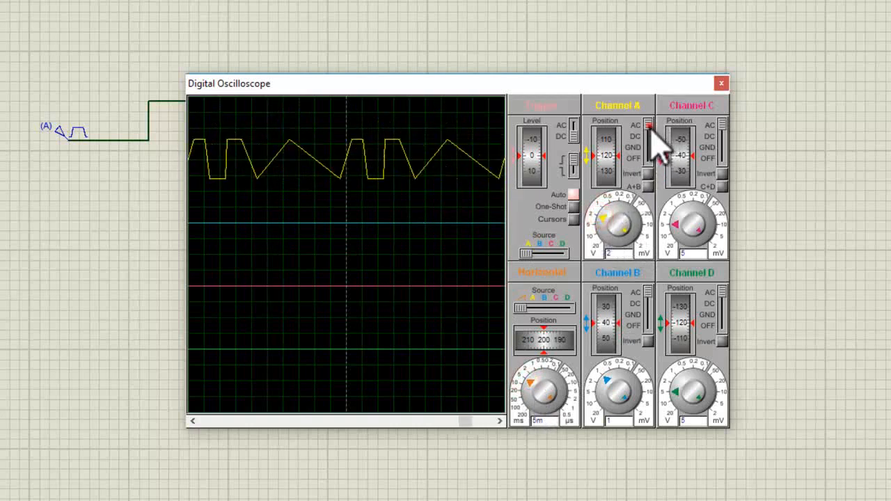
pyautogui.moveTo(647, 125); pyautogui.dragTo(657, 160)
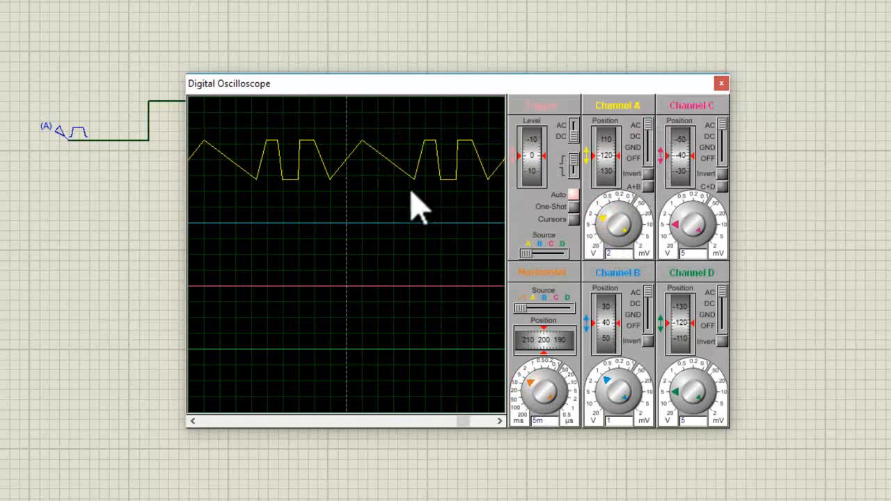
pyautogui.press('Escape')
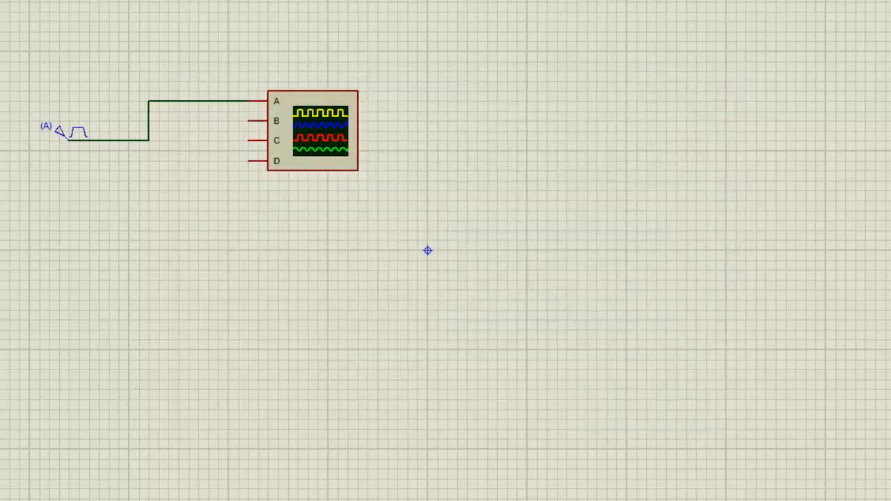
# Step: Set the pulse generator's rise and fall times to 1u
pyautogui.doubleClick(66, 133)
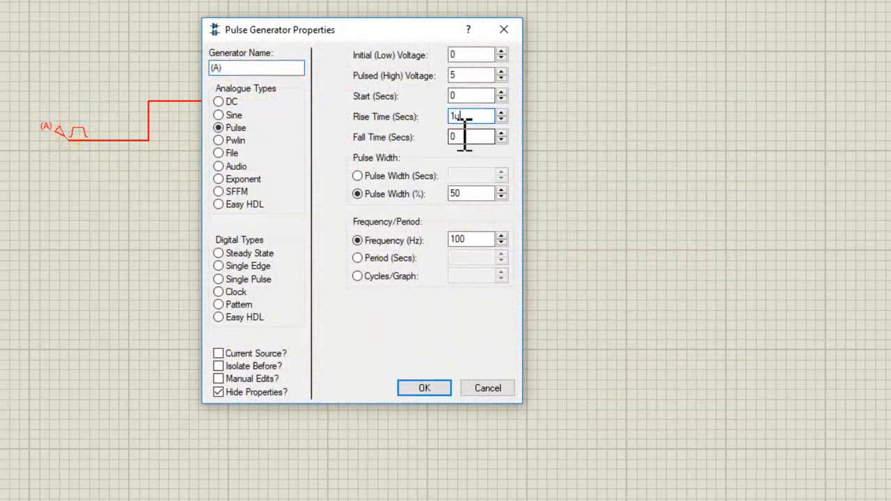
pyautogui.write('1u')
pyautogui.click(417, 388)
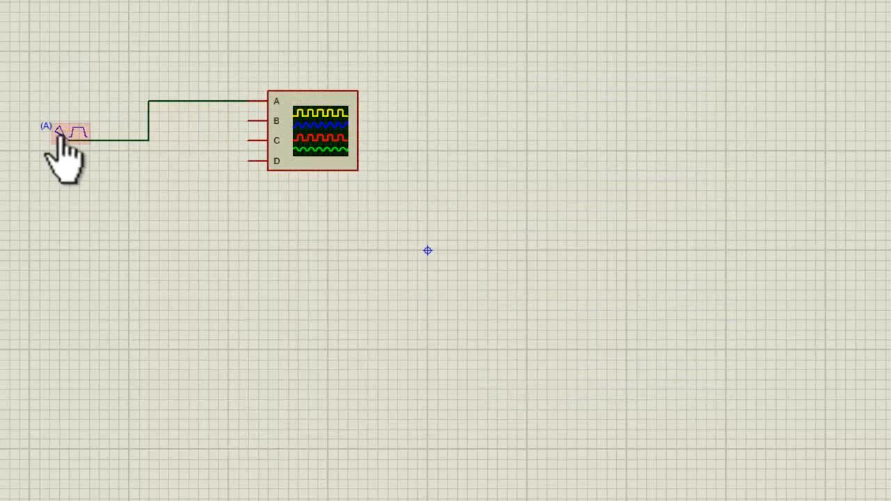
# Step: Examine the generator's Pwlin, File, Audio, Sine and Pulse type settings, and close its properties without applying changes
pyautogui.click(60, 135)
pyautogui.click(60, 134)
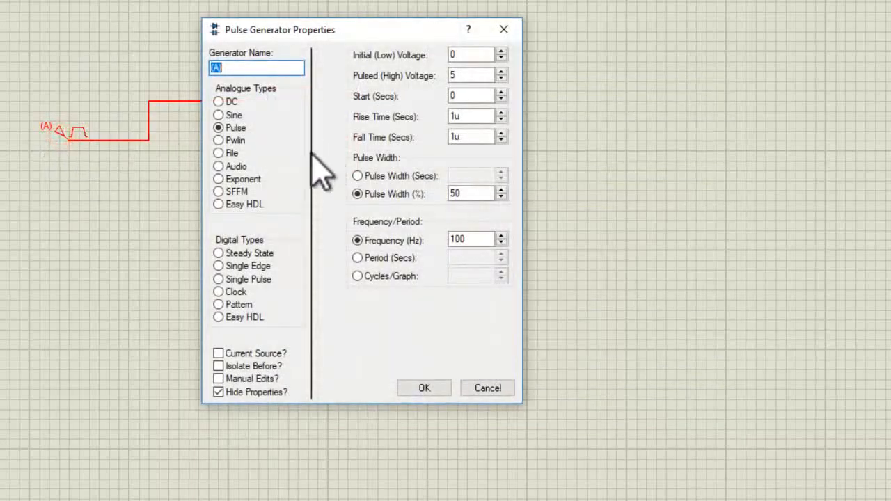
pyautogui.click(219, 140)
pyautogui.click(220, 154)
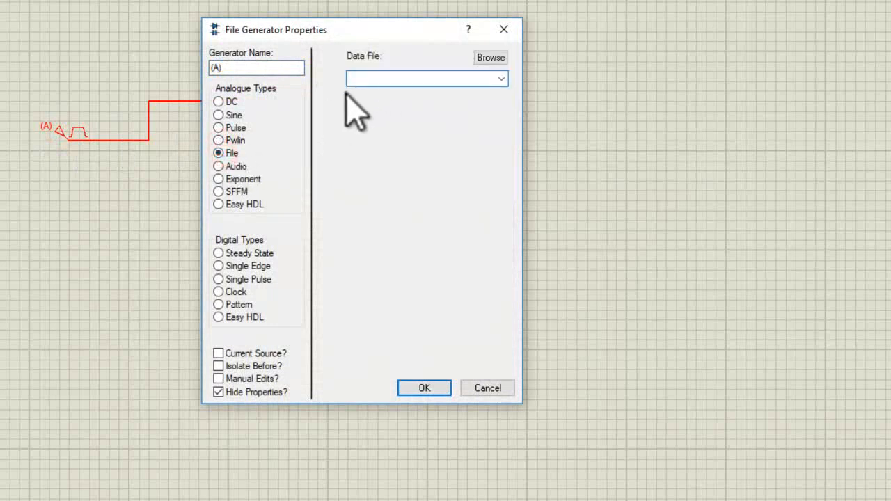
pyautogui.click(218, 166)
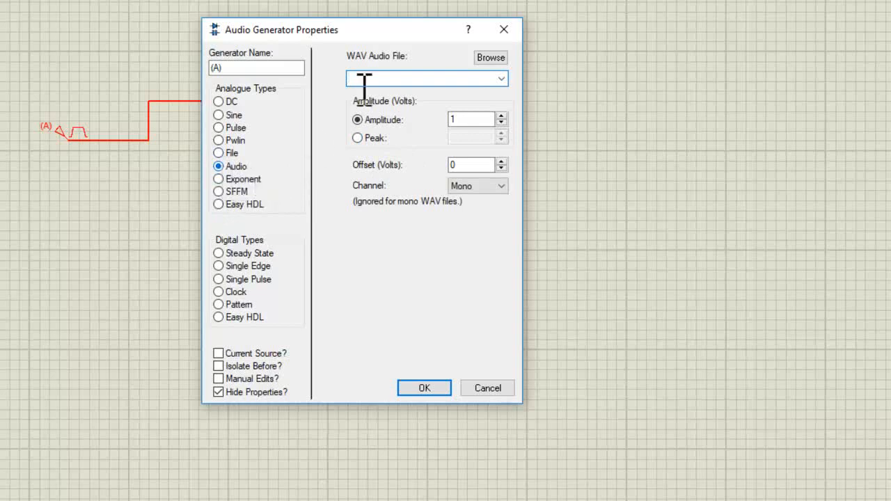
pyautogui.click(230, 114)
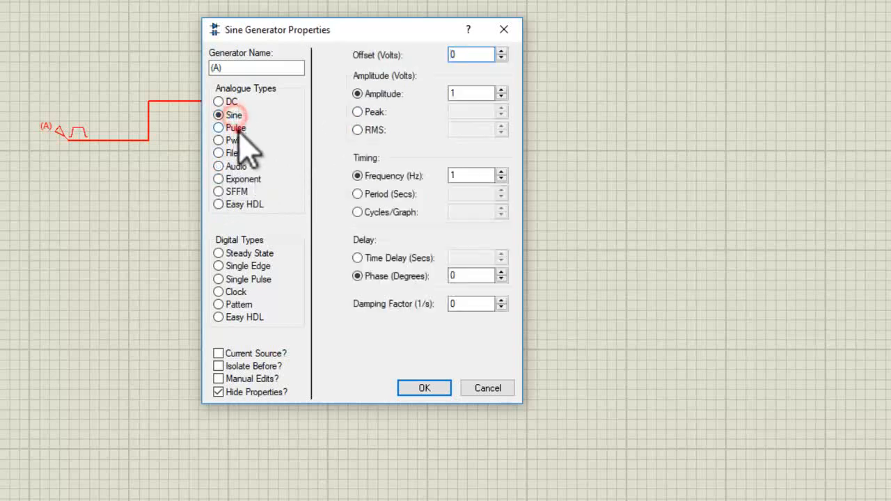
pyautogui.click(231, 128)
pyautogui.click(231, 140)
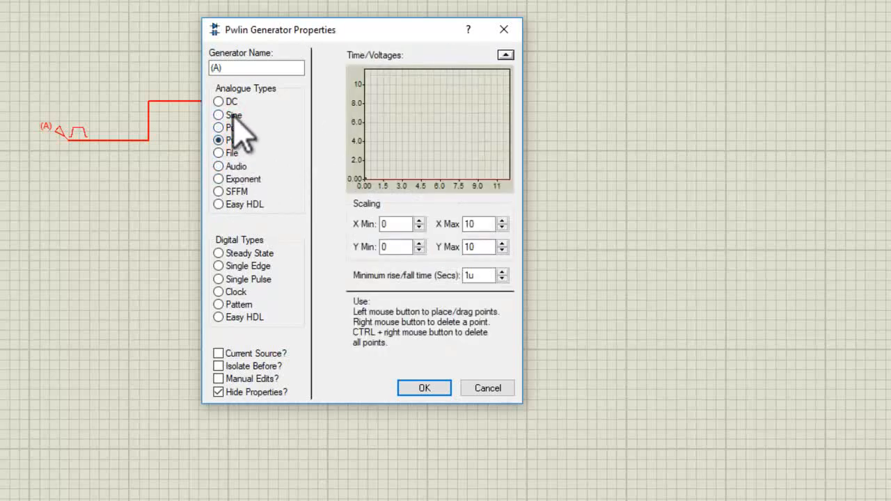
pyautogui.click(229, 115)
pyautogui.click(231, 127)
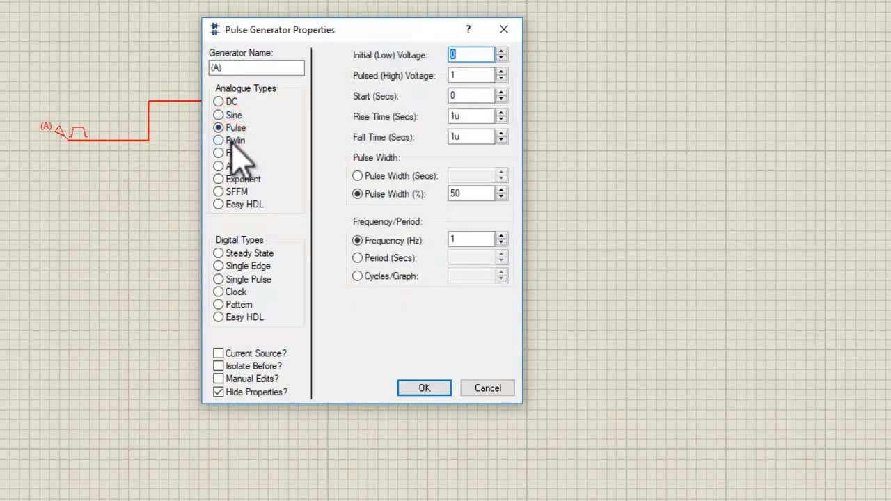
pyautogui.click(231, 140)
pyautogui.click(231, 128)
pyautogui.click(230, 115)
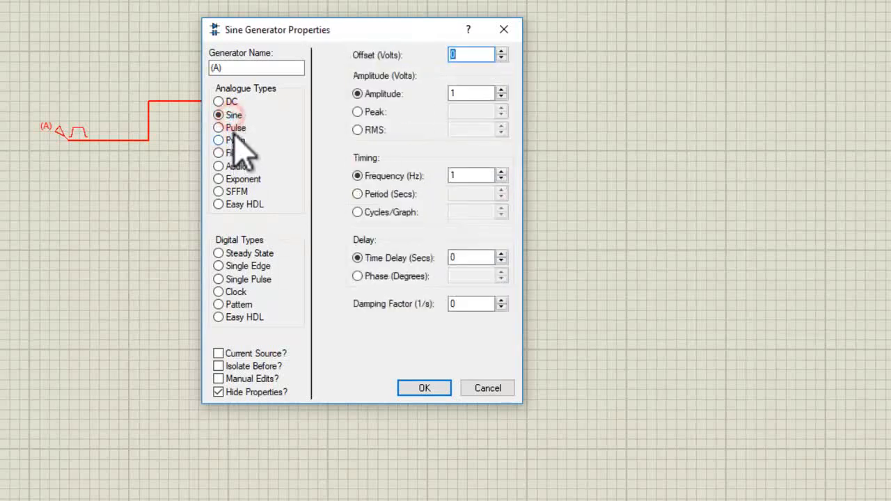
pyautogui.click(231, 128)
pyautogui.click(230, 115)
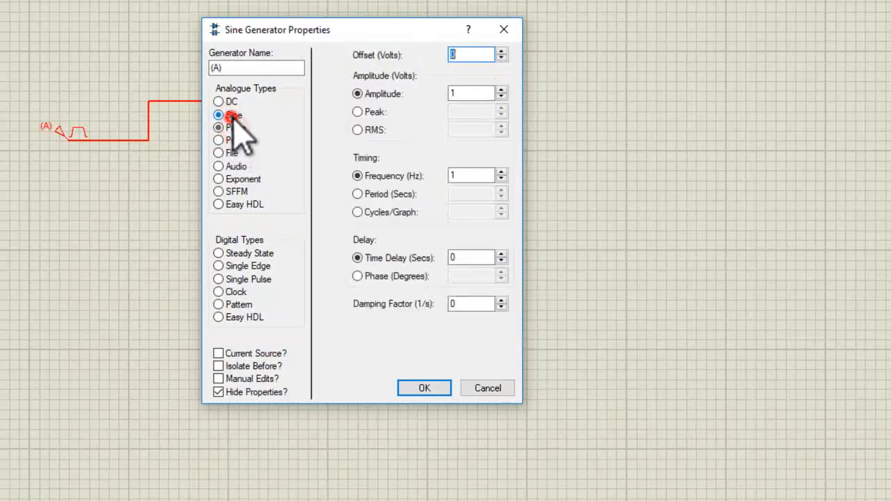
pyautogui.click(504, 29)
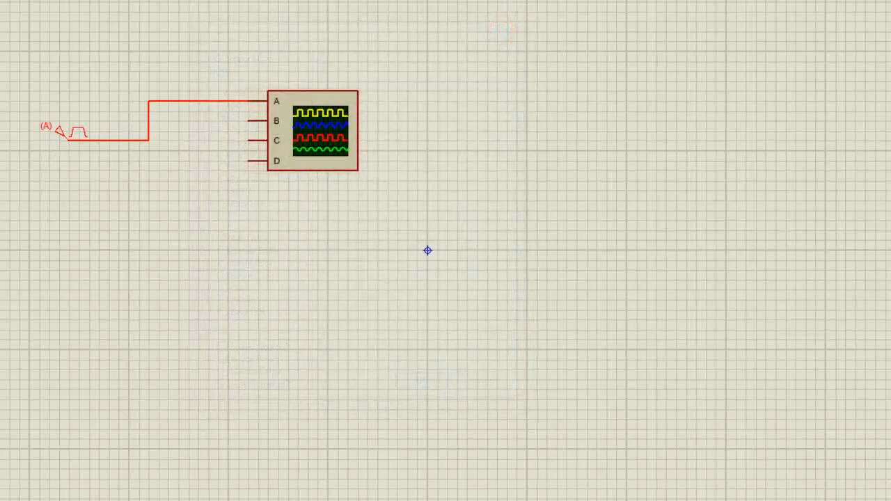
# Step: Place a SPEAKER below the generator's wire and a ground terminal beside and below it
pyautogui.click(199, 219)
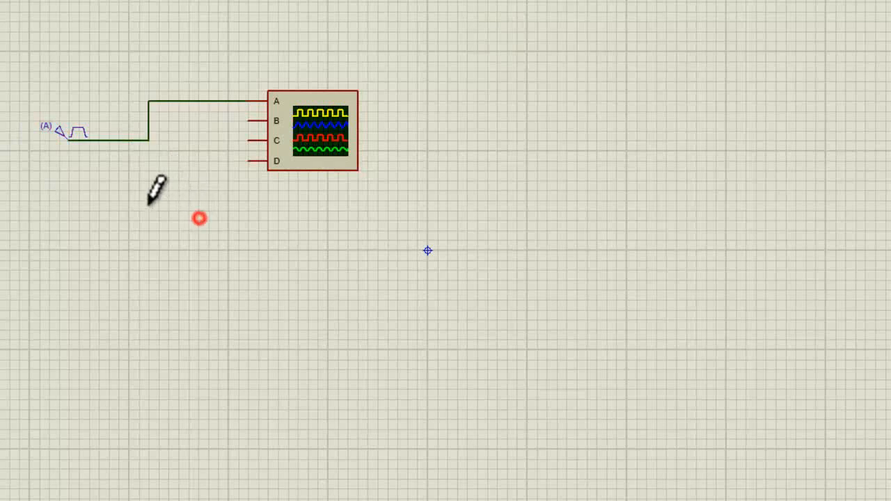
pyautogui.click(144, 199)
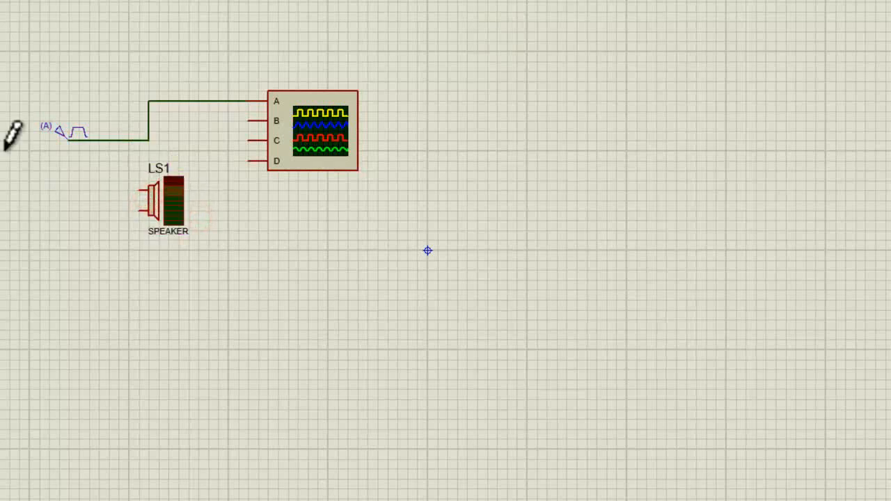
pyautogui.click(109, 249)
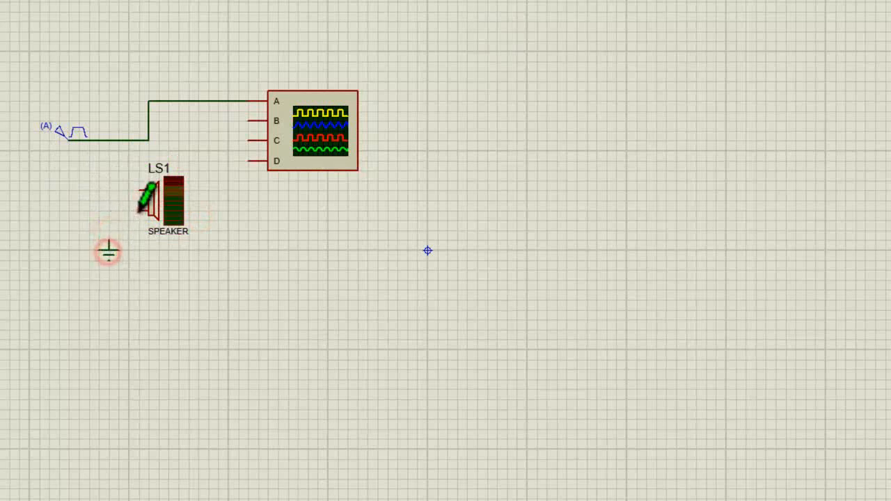
# Step: Wire the speaker's lower pin to ground and its upper pin to the generator's output wire
pyautogui.click(140, 210)
pyautogui.click(109, 243)
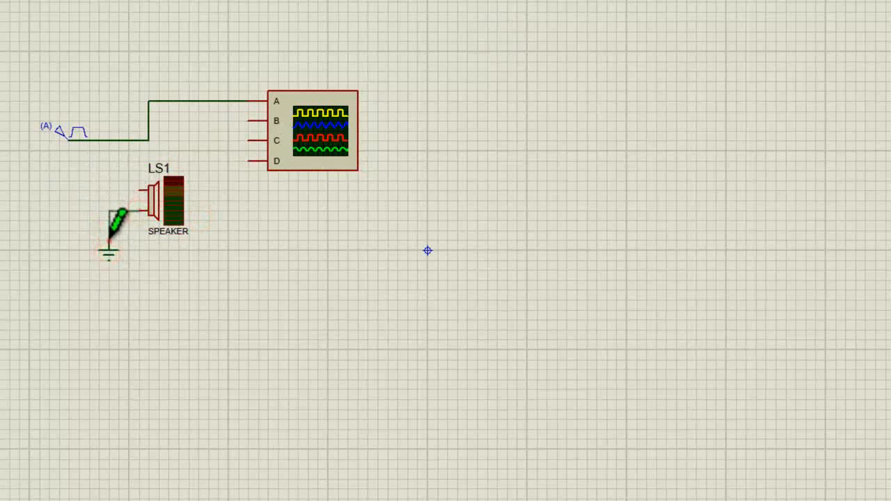
pyautogui.click(139, 189)
pyautogui.click(130, 142)
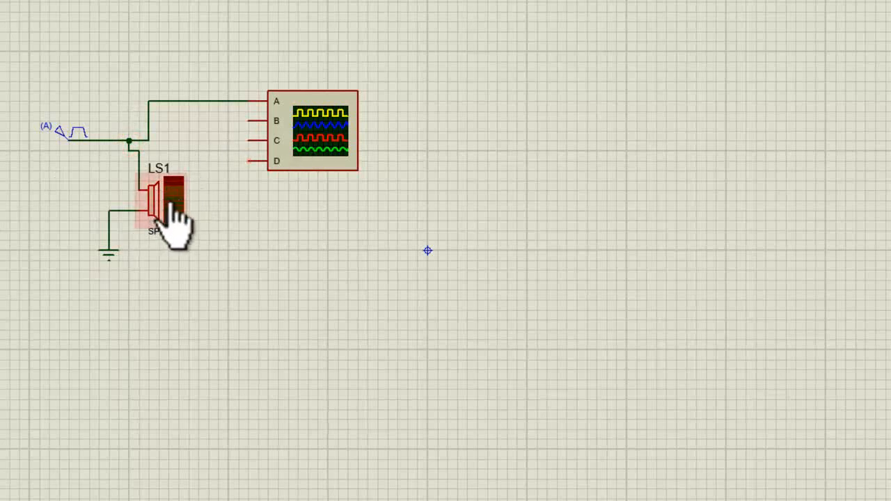
# Step: Change the generator to the Sine type with an amplitude of 2 V
pyautogui.doubleClick(64, 136)
pyautogui.click(221, 115)
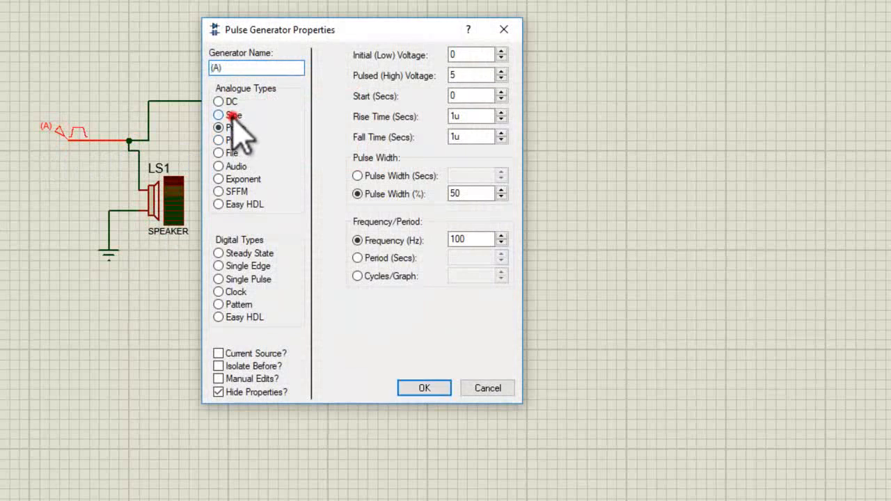
pyautogui.doubleClick(468, 92)
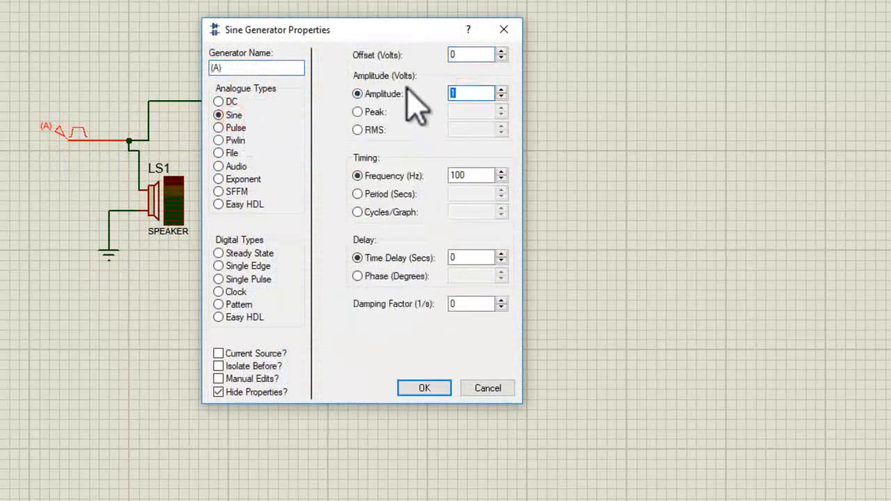
pyautogui.write('2')
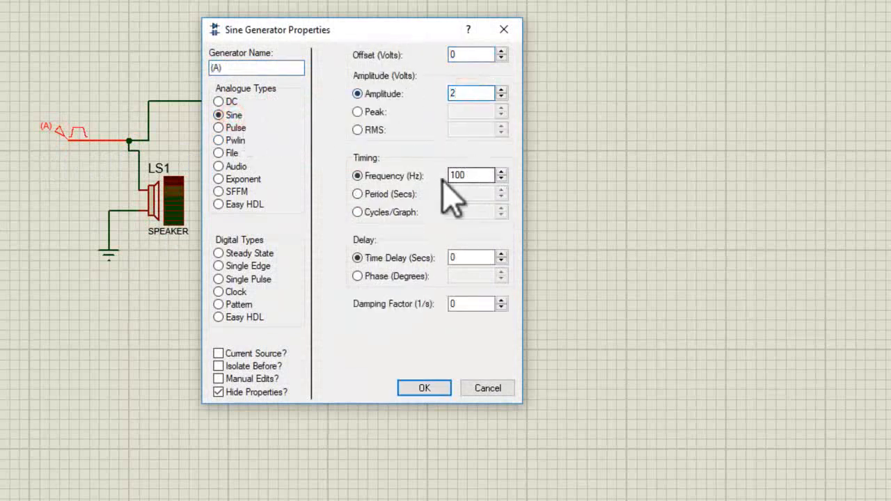
pyautogui.click(424, 388)
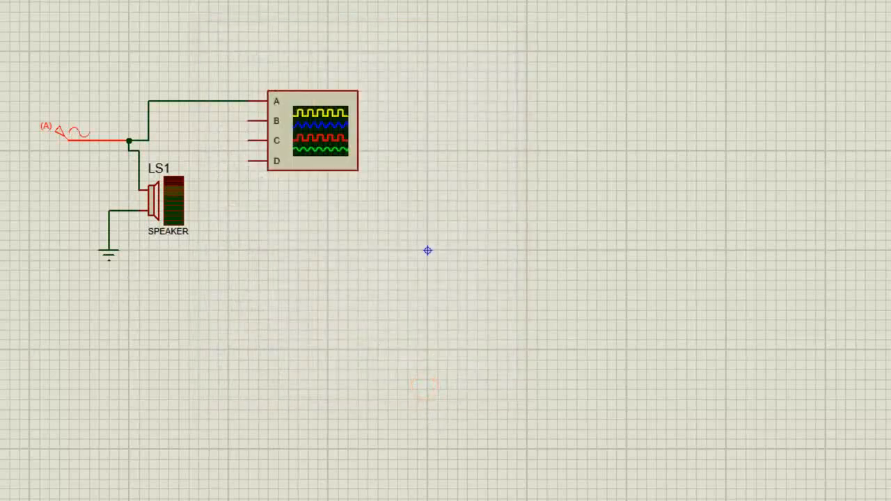
# Step: Simulate the sine signal through the speaker, shift the oscilloscope window clear of the speaker, and stop the simulation
pyautogui.press('F12')
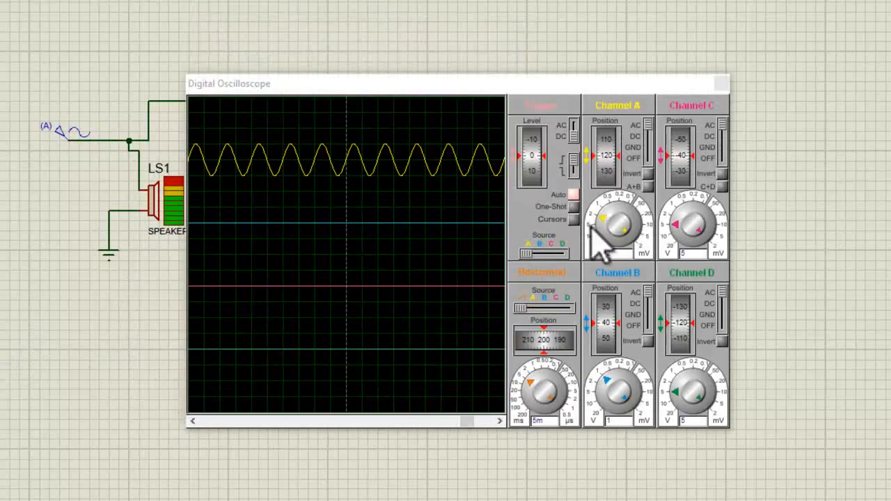
pyautogui.moveTo(440, 91); pyautogui.dragTo(470, 86)
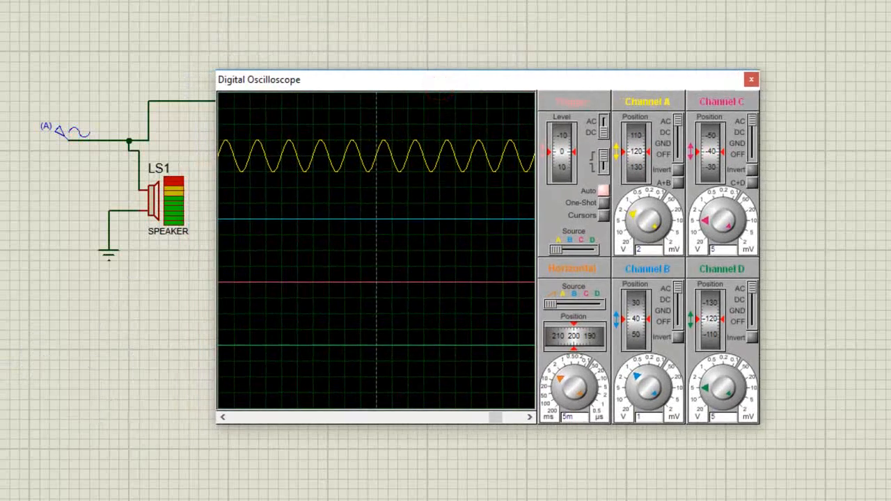
pyautogui.press('Escape')
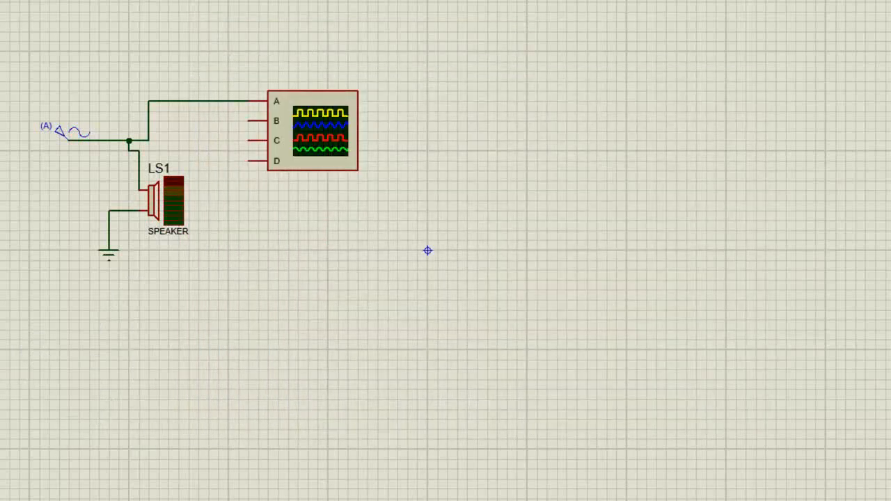
# Step: Set the sine generator's frequency to 1 kHz
pyautogui.doubleClick(66, 131)
pyautogui.click(471, 176)
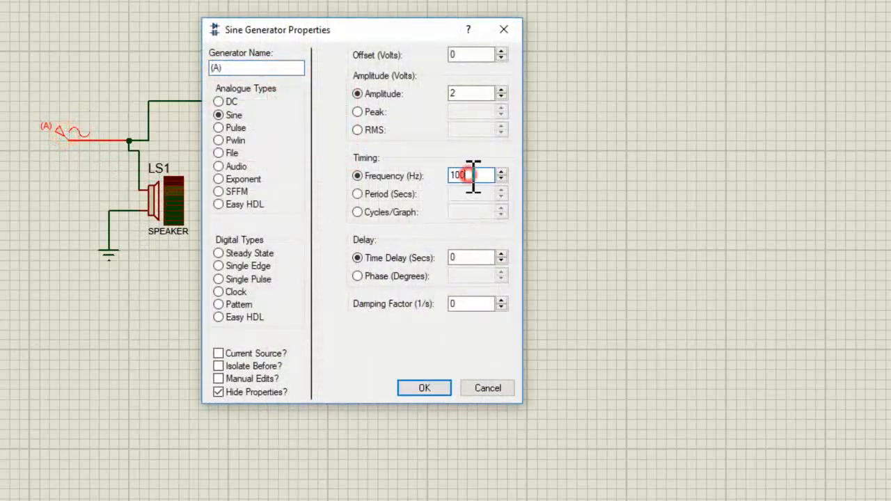
pyautogui.write('0')
pyautogui.click(410, 387)
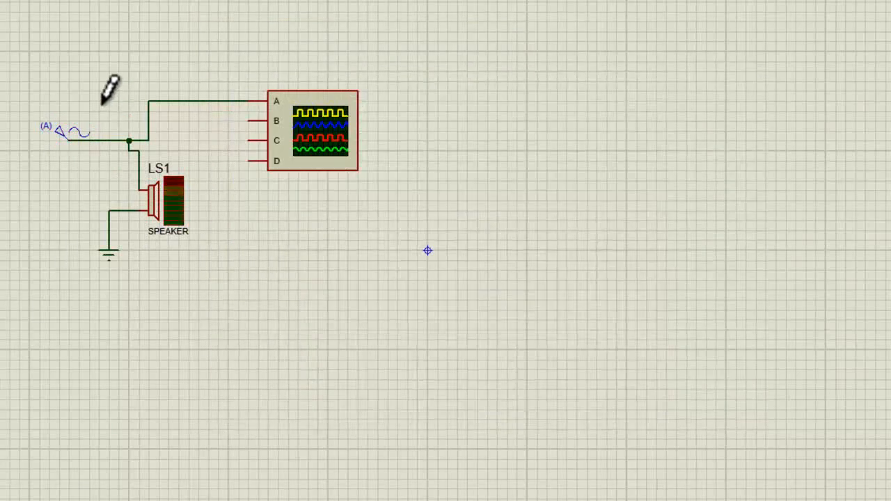
# Step: Set the sine generator's frequency to 10k, and run and stop the simulation
pyautogui.doubleClick(64, 133)
pyautogui.click(472, 175)
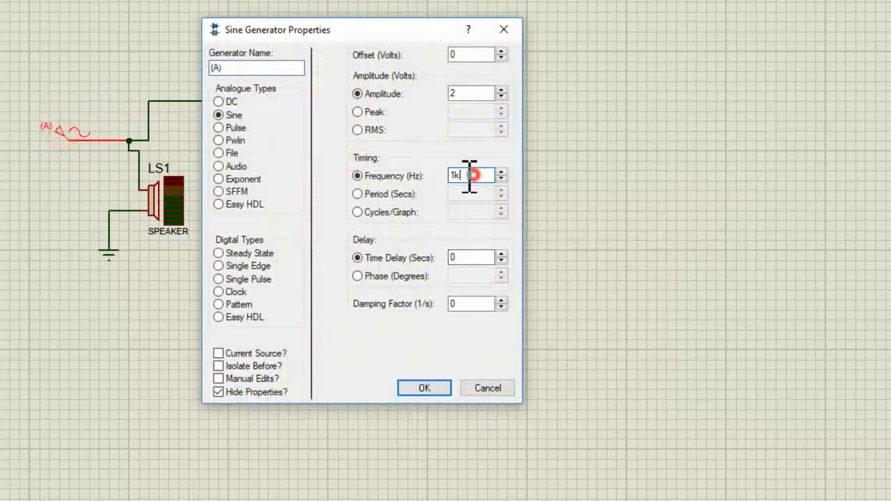
pyautogui.write('0')
pyautogui.click(421, 388)
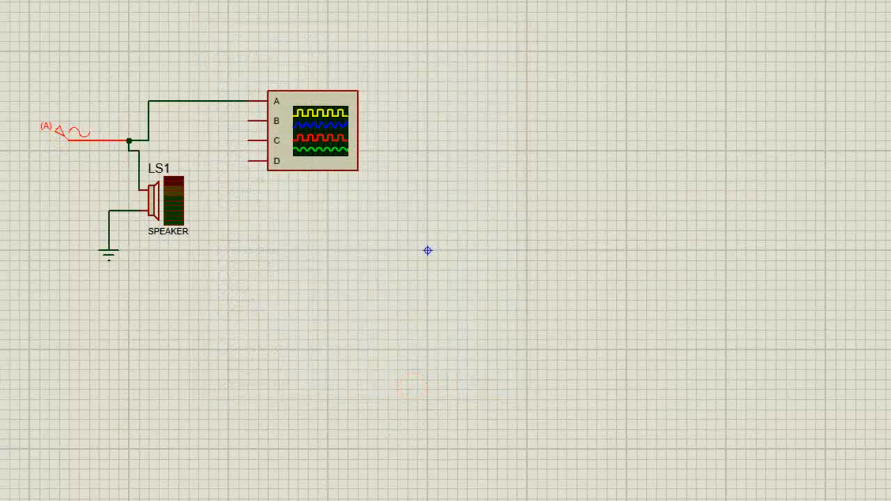
pyautogui.press('F12')
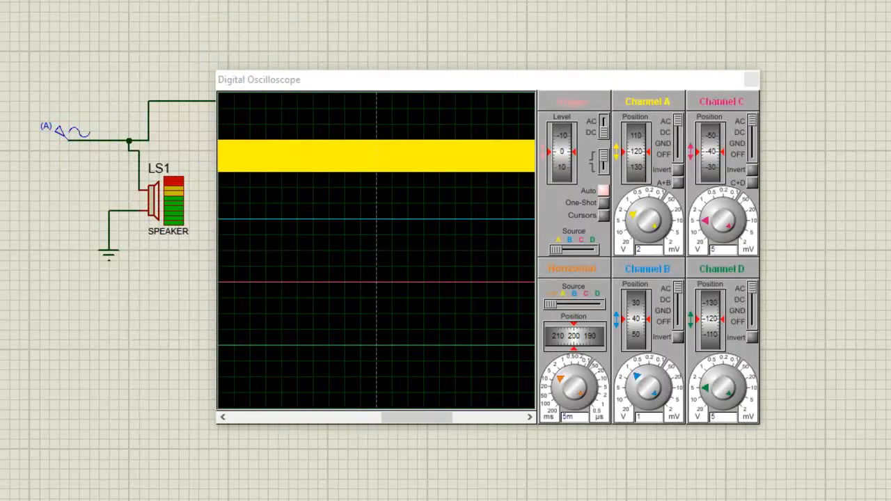
pyautogui.press('Escape')
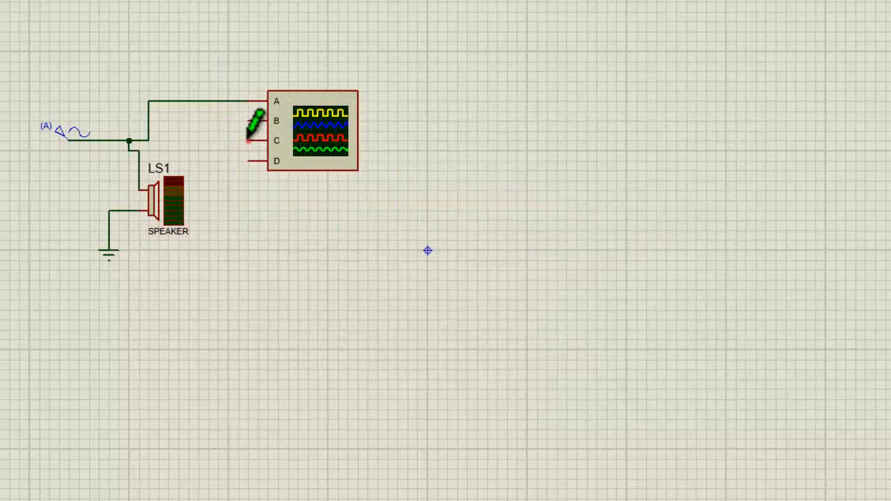
# Step: Change the generator to Pulse with a high voltage of 2 V and a frequency of 1k, and run and stop the simulation
pyautogui.click(61, 136)
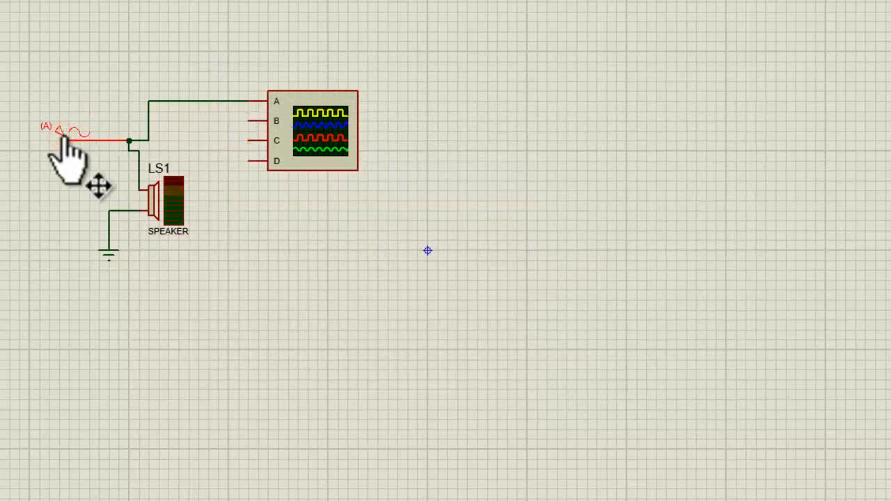
pyautogui.doubleClick(64, 132)
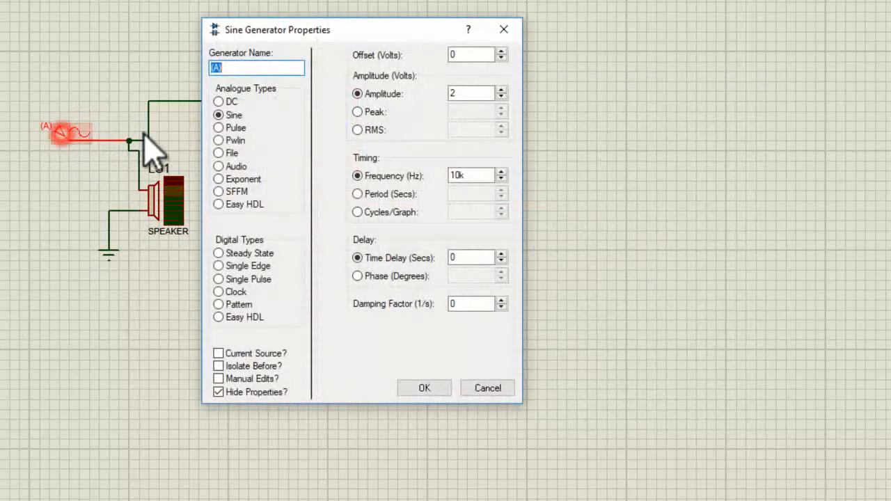
pyautogui.click(219, 128)
pyautogui.doubleClick(466, 75)
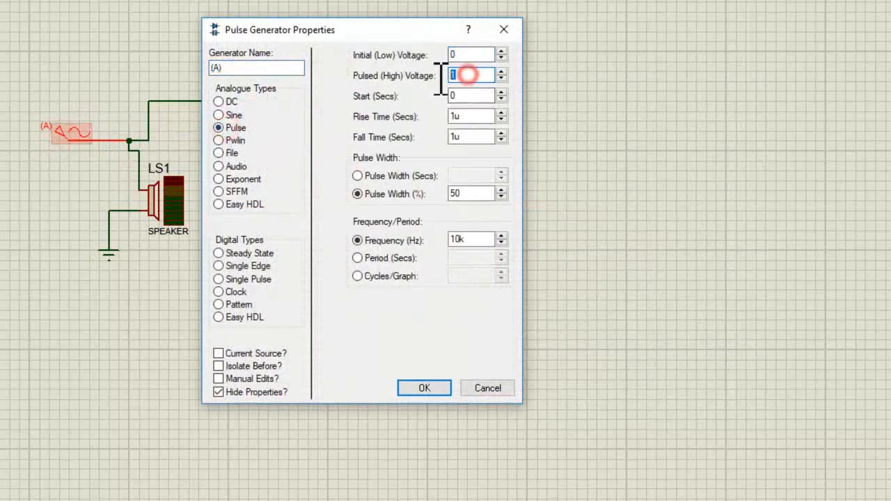
pyautogui.write('2')
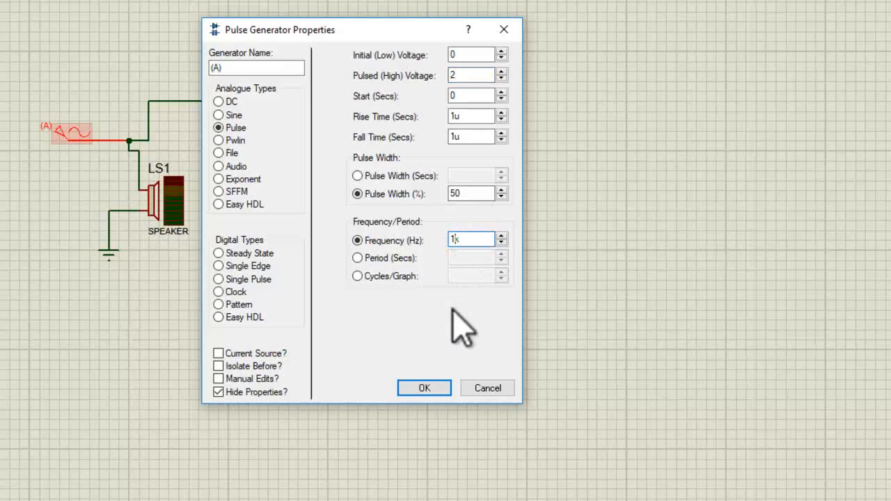
pyautogui.click(422, 388)
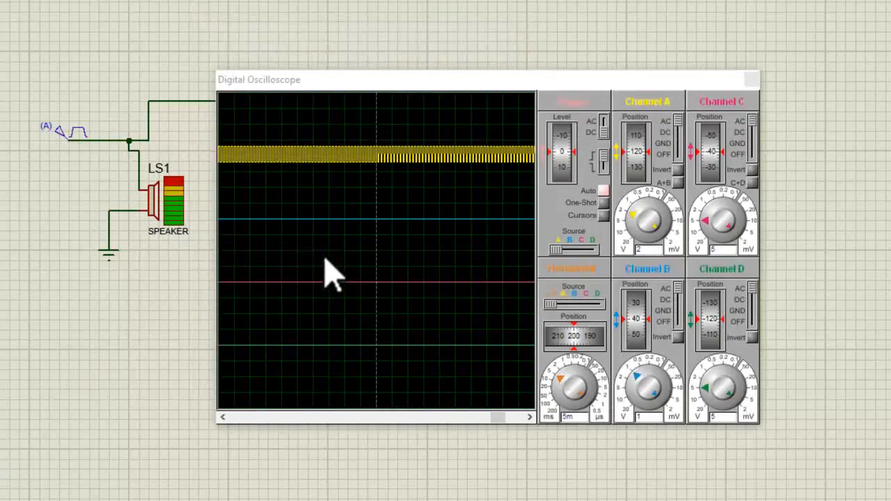
pyautogui.click(14, 498)
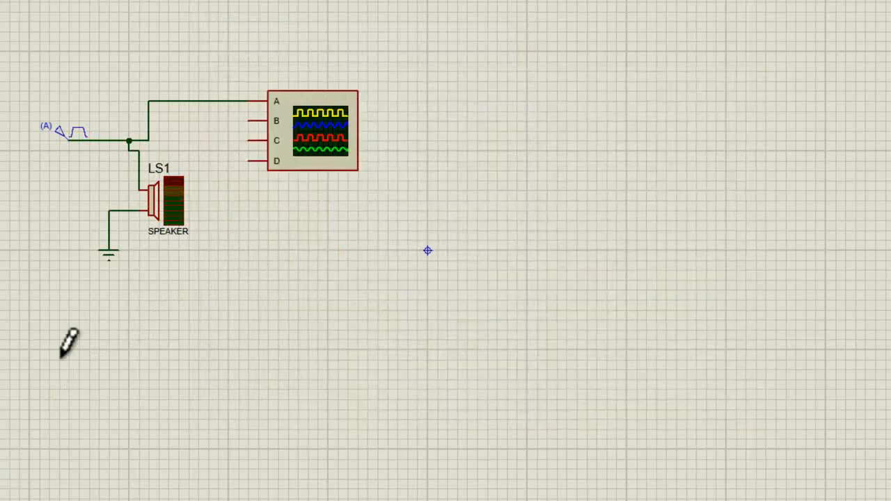
# Step: Change the pulse generator's analogue type to Audio
pyautogui.doubleClick(61, 134)
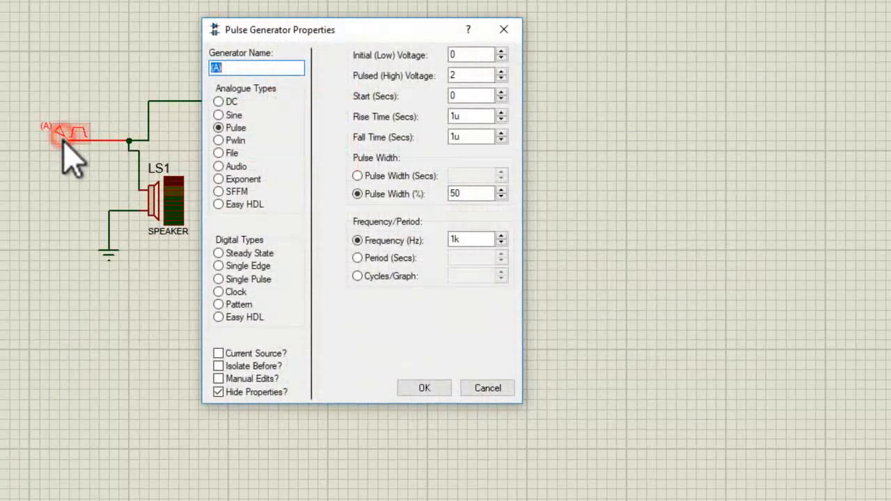
pyautogui.click(225, 168)
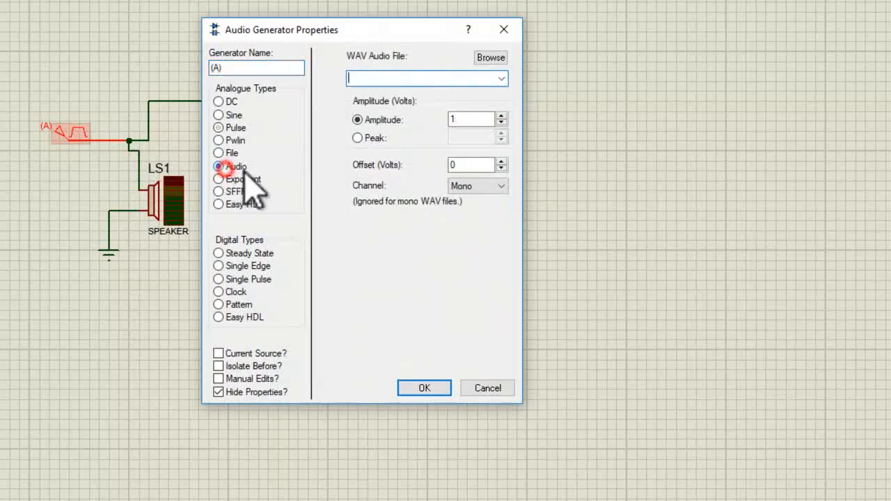
pyautogui.click(490, 59)
pyautogui.click(644, 444)
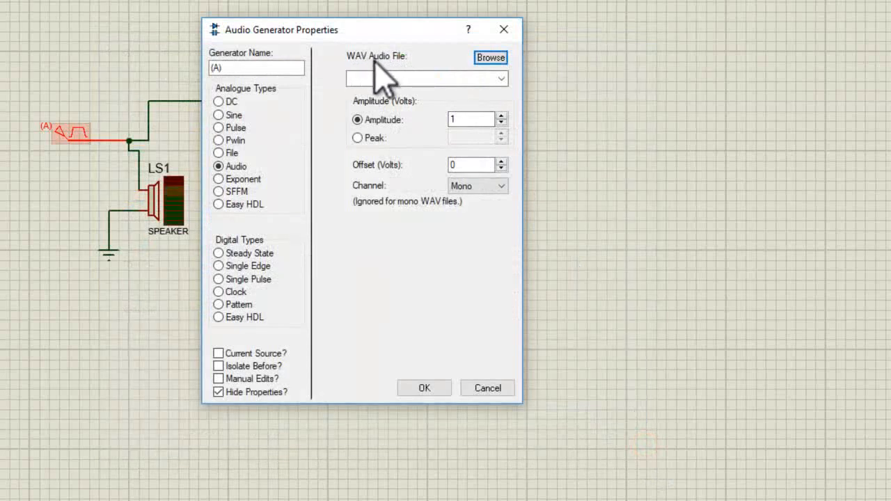
# Step: Browse for the generator's WAV audio file in the vidu folder under D:\ntt\vb
pyautogui.click(490, 58)
pyautogui.click(139, 251)
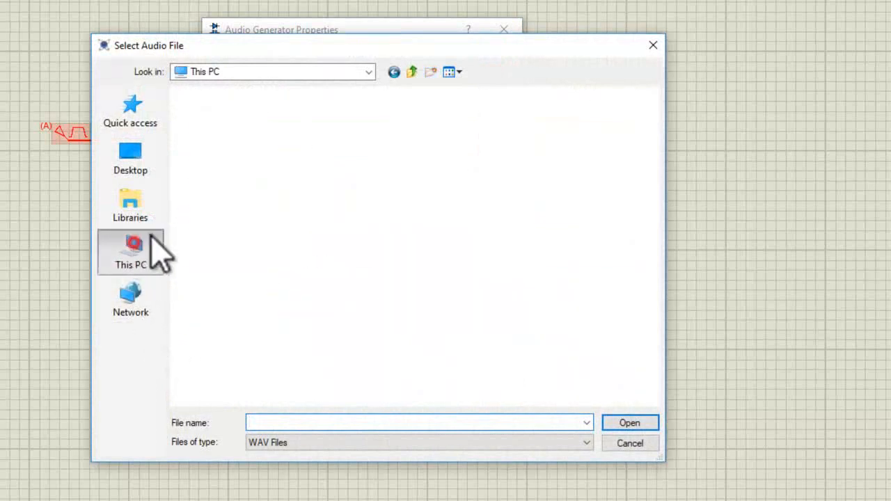
pyautogui.doubleClick(451, 265)
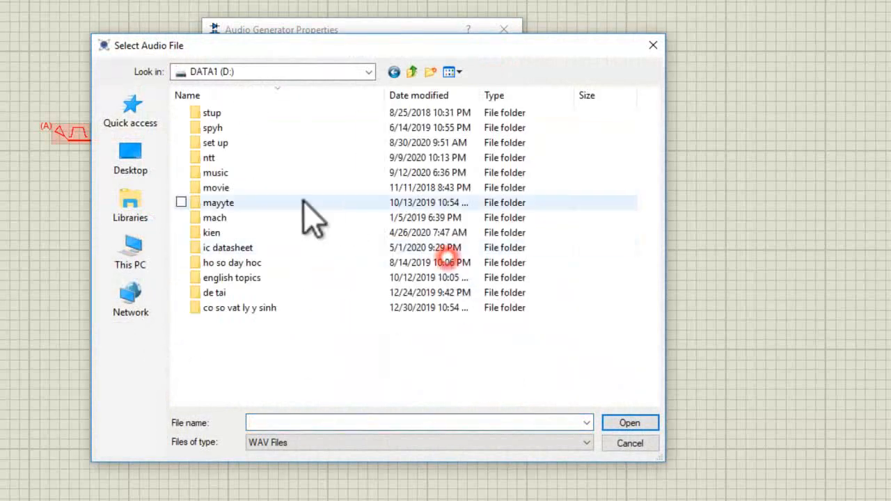
pyautogui.doubleClick(209, 157)
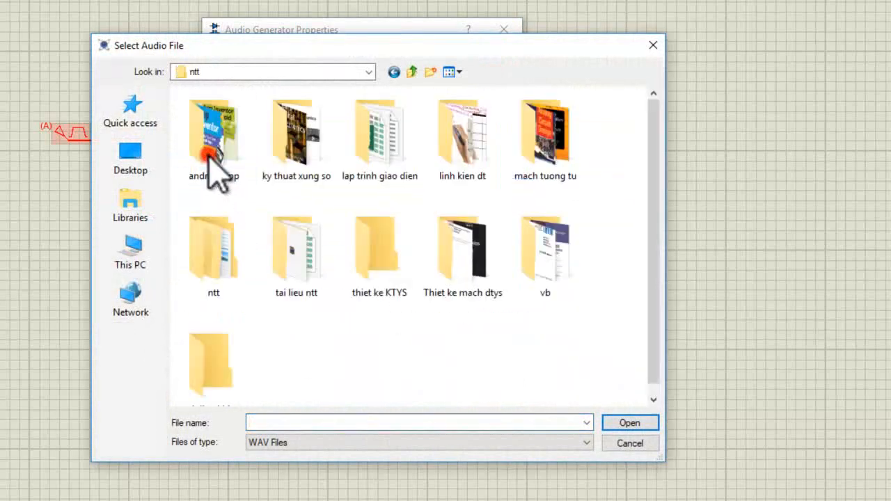
pyautogui.click(210, 262)
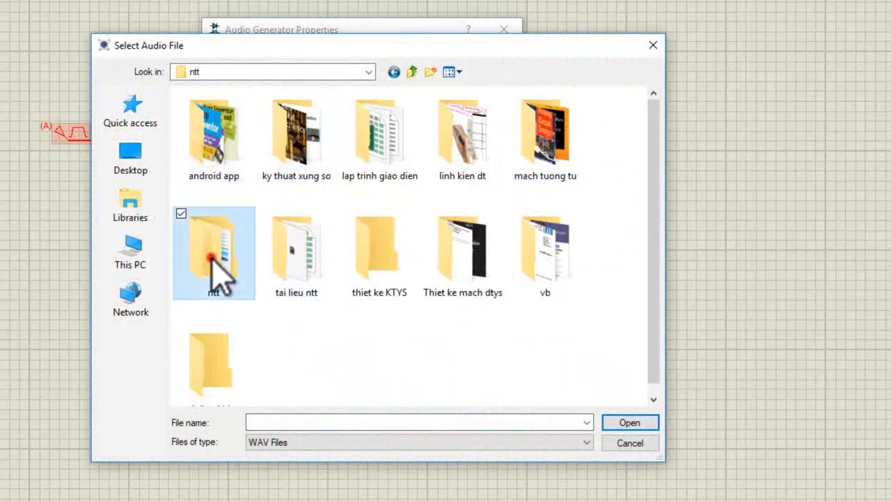
pyautogui.doubleClick(548, 252)
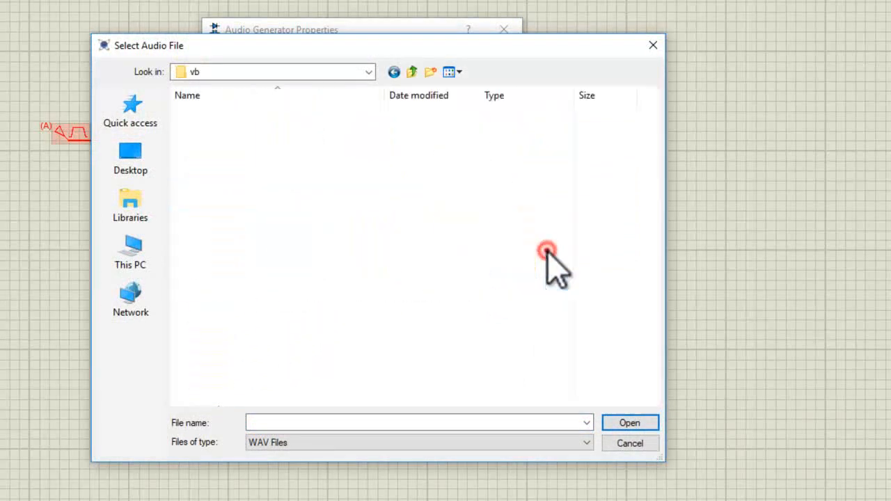
pyautogui.click(226, 201)
pyautogui.doubleClick(227, 201)
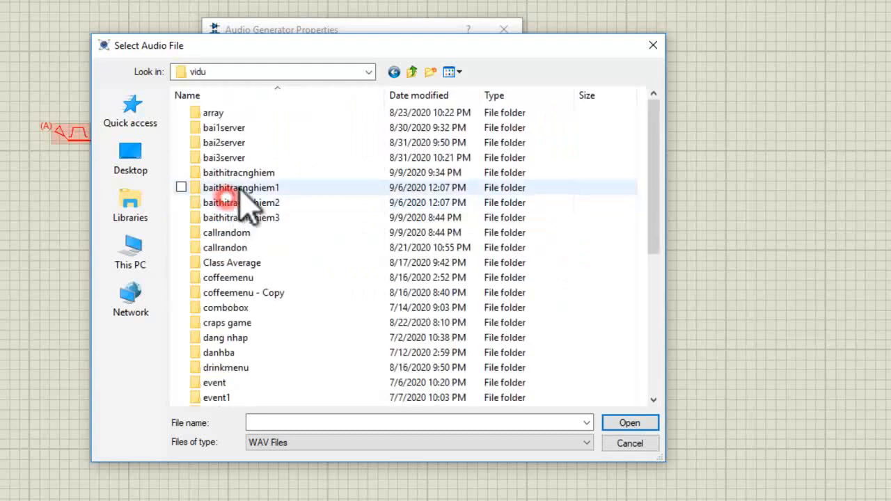
# Step: Load the WAV file from the music folder inside openMusic\openMusic and apply the audio generator properties with an amplitude of 1 V
pyautogui.scroll(-4, 237, 328)
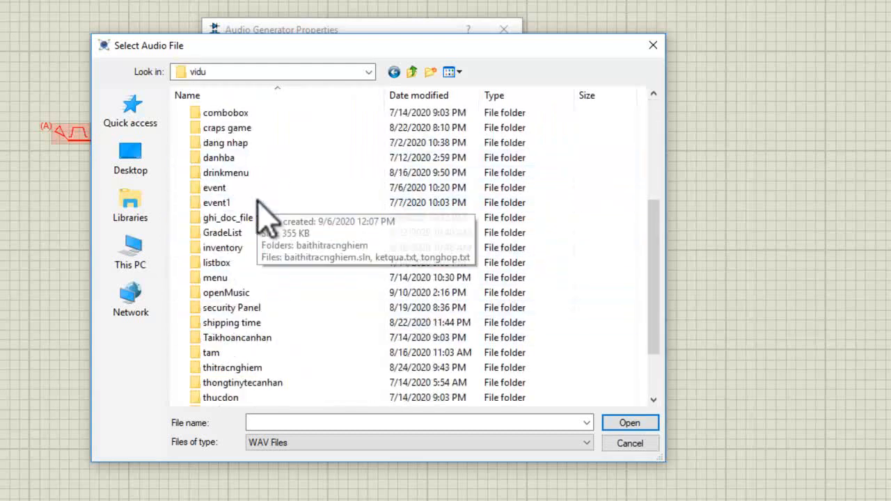
pyautogui.click(215, 292)
pyautogui.doubleClick(214, 293)
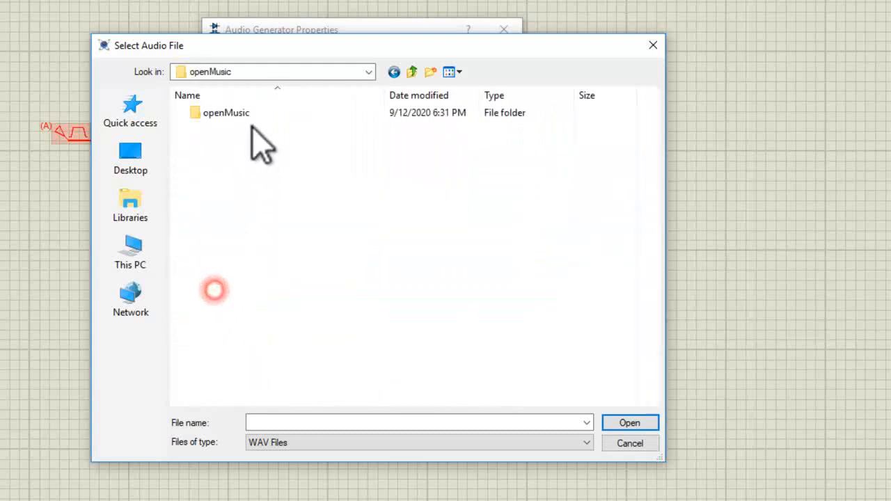
pyautogui.doubleClick(229, 113)
pyautogui.doubleClick(240, 127)
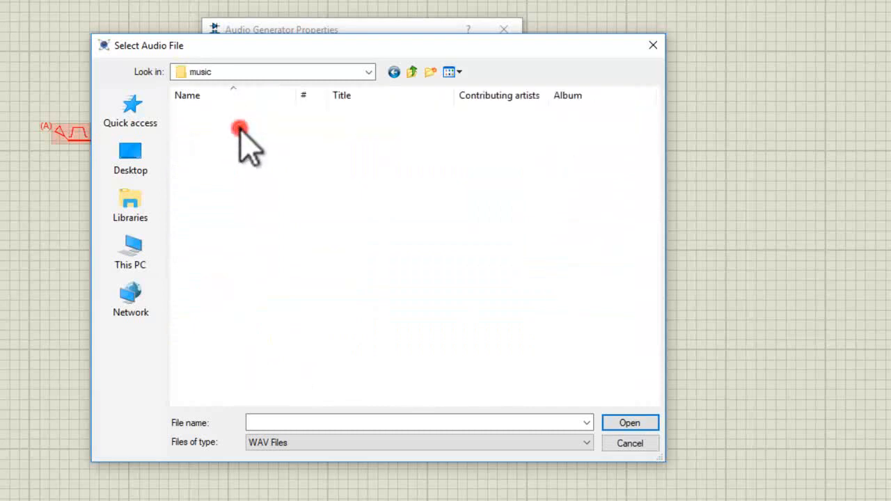
pyautogui.click(231, 112)
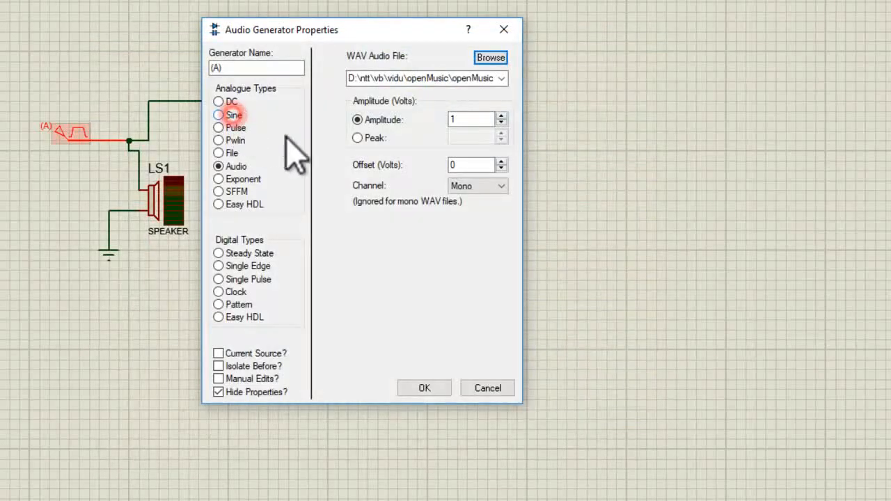
pyautogui.click(465, 120)
pyautogui.doubleClick(464, 119)
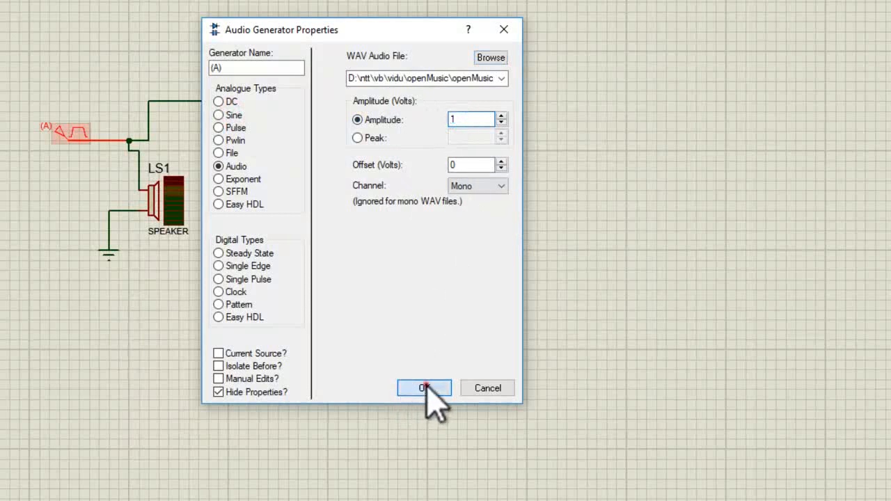
pyautogui.click(425, 388)
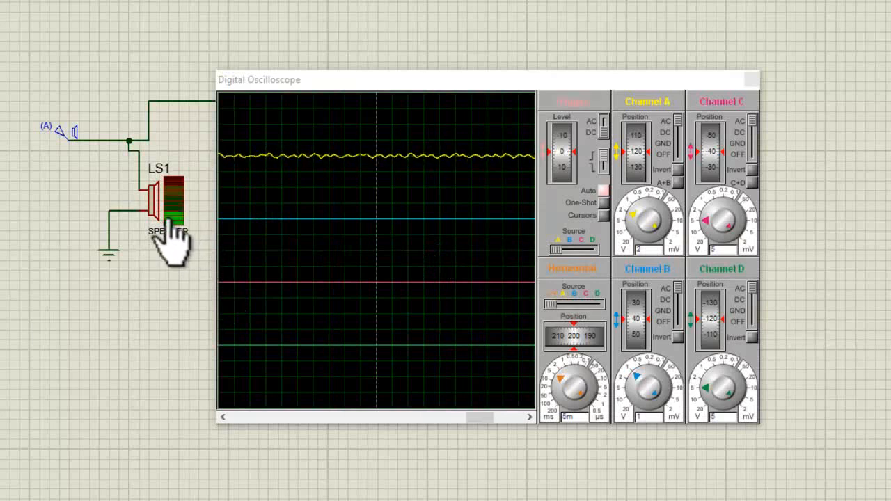
# Step: During simulation, try oscilloscope timebases of 1 ms and 2 ms per division and return to 5 ms
pyautogui.click(561, 370)
pyautogui.click(566, 368)
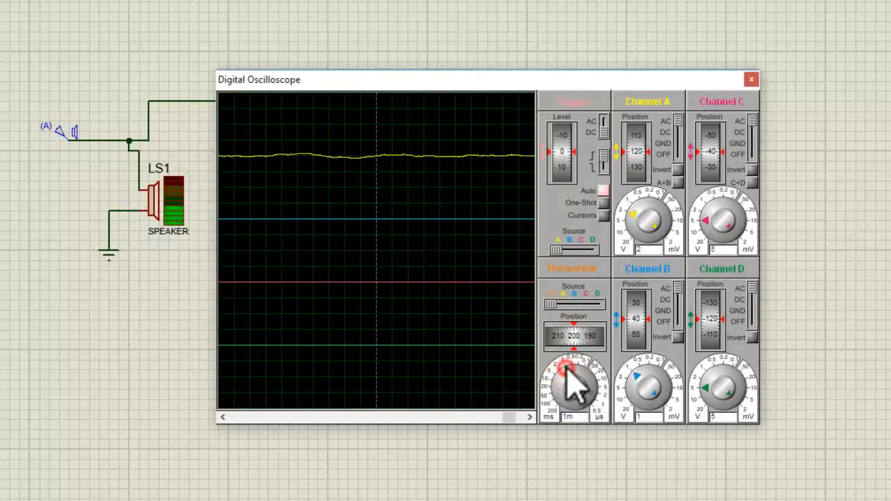
pyautogui.click(557, 377)
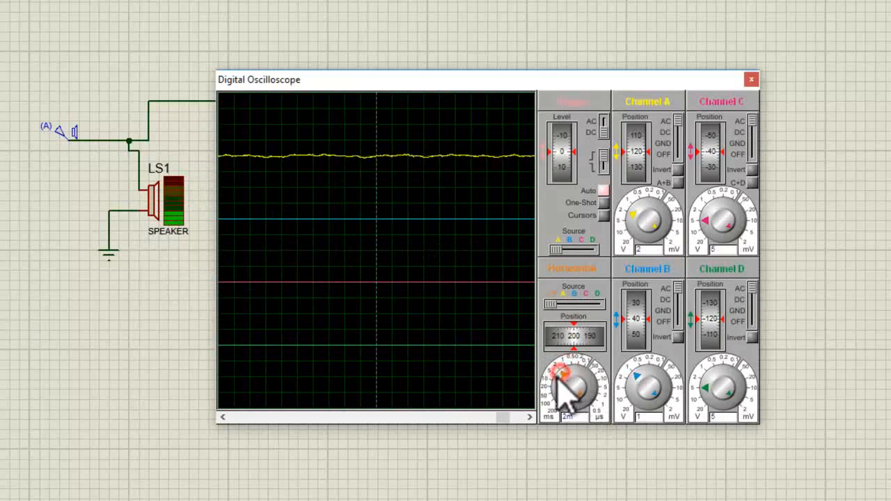
pyautogui.click(557, 377)
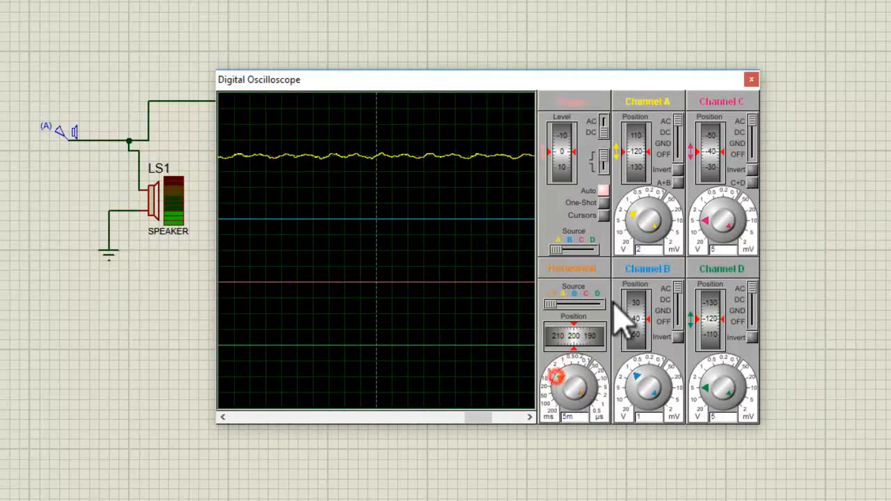
# Step: Set oscilloscope channel A to 0.5 V per division to view the audio waveform, and stop the simulation
pyautogui.click(637, 203)
pyautogui.click(636, 203)
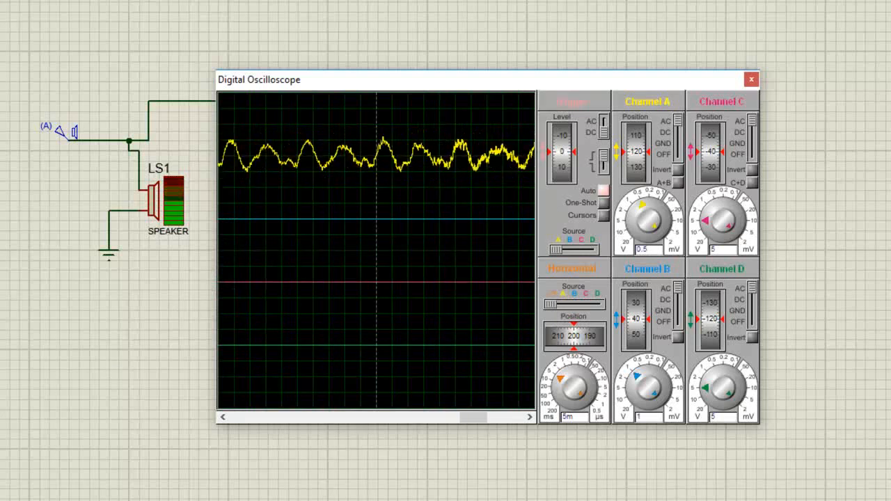
pyautogui.press('Escape')
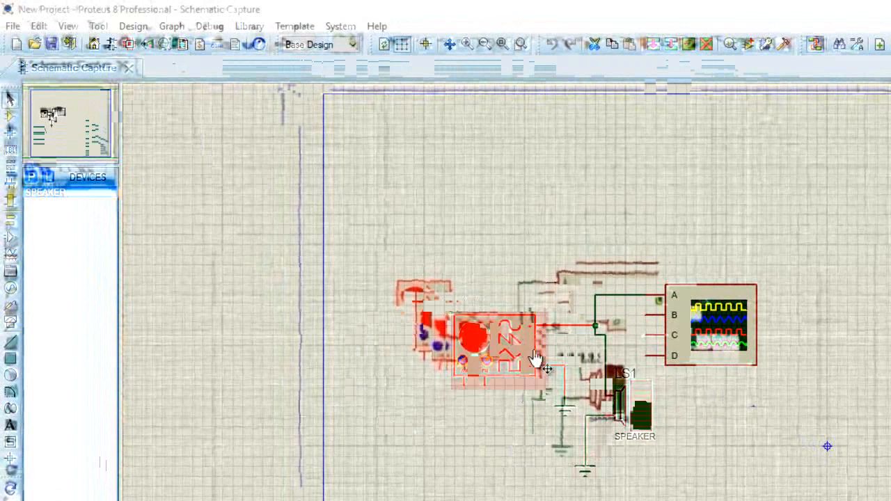
# Step: Review the available signal sources: the SIGNAL GENERATOR instrument and the PULSE, SINE and AUDIO generators
pyautogui.click(488, 465)
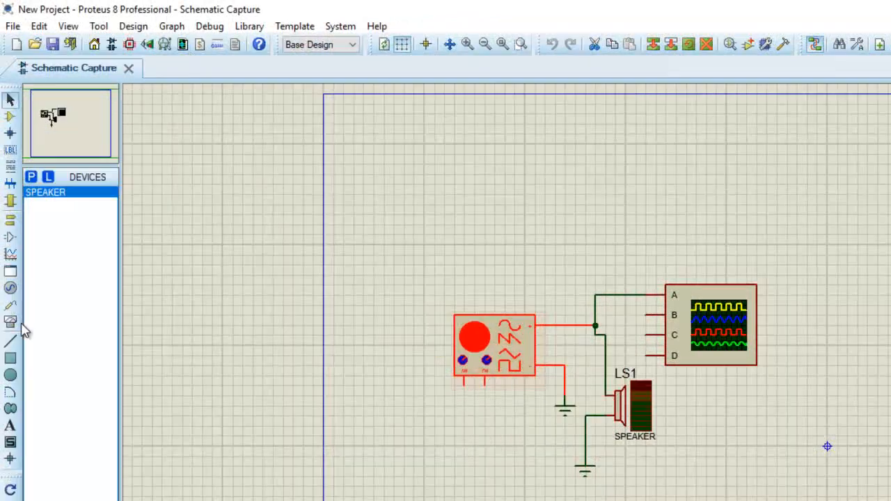
pyautogui.click(10, 322)
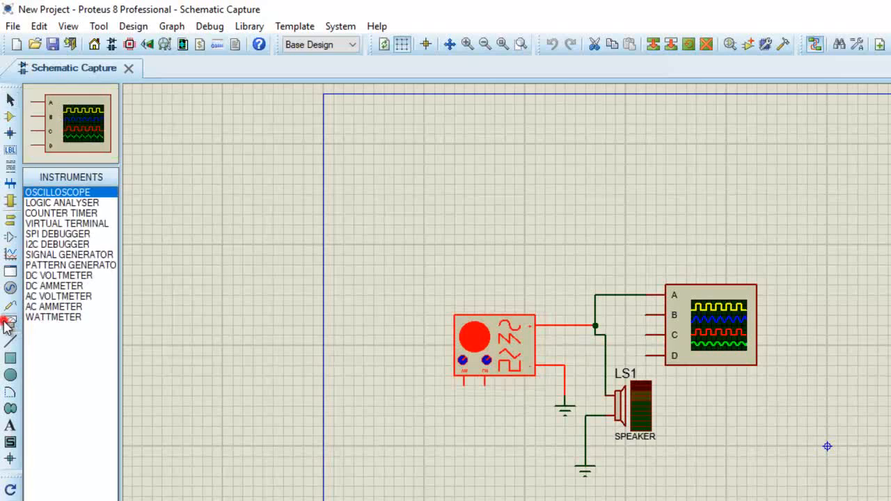
pyautogui.click(54, 256)
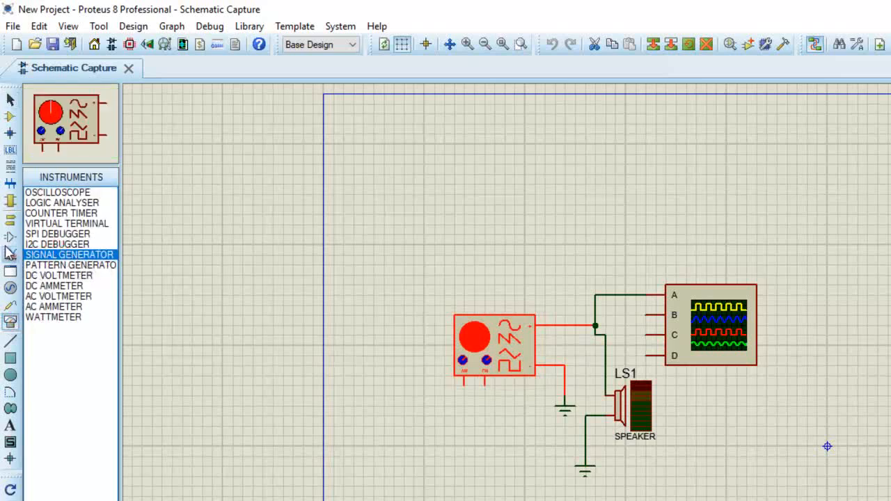
pyautogui.click(11, 287)
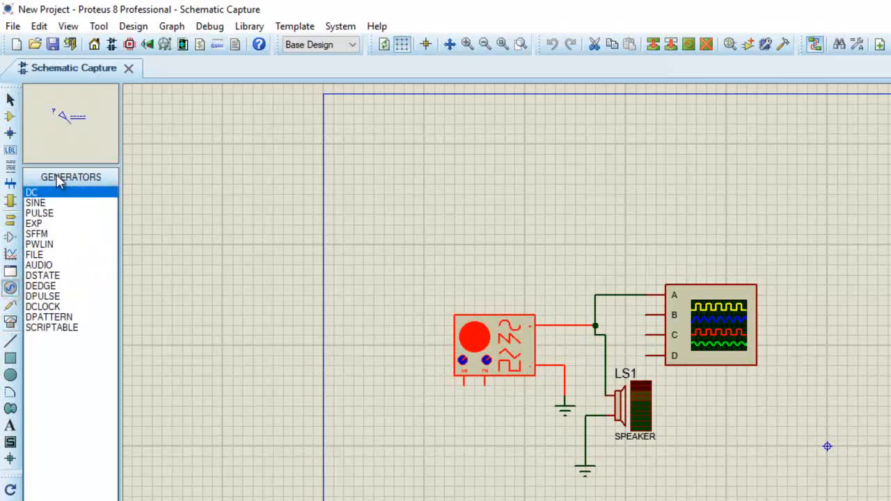
pyautogui.click(41, 213)
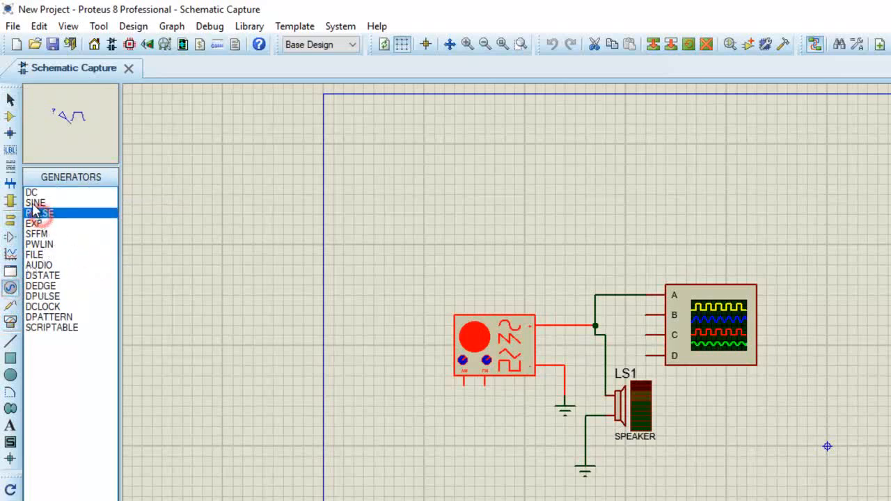
pyautogui.click(34, 203)
pyautogui.click(39, 213)
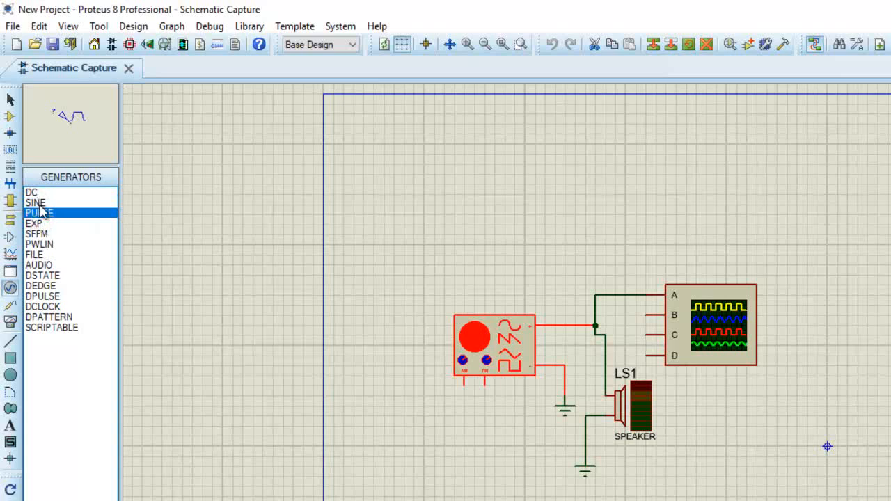
pyautogui.click(36, 203)
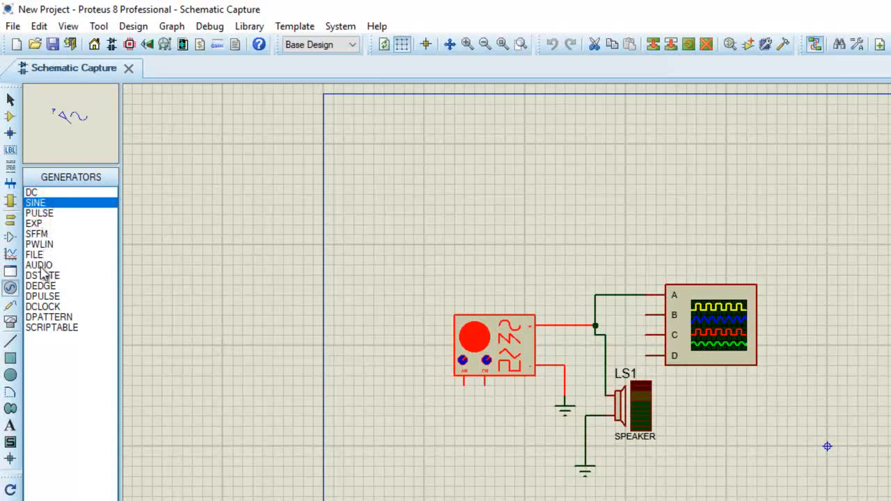
pyautogui.click(40, 266)
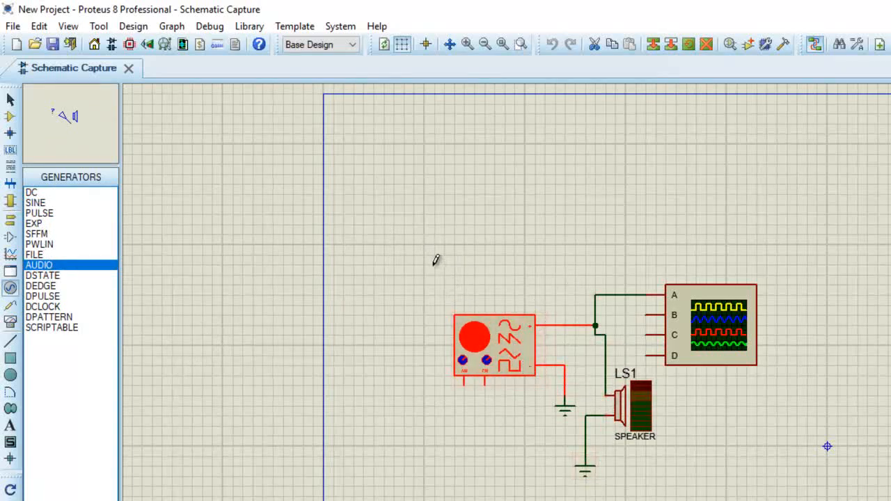
# Step: Delete the signal generator, speaker, grounds and their wiring, keeping the oscilloscope
pyautogui.moveTo(434, 265); pyautogui.dragTo(666, 500)
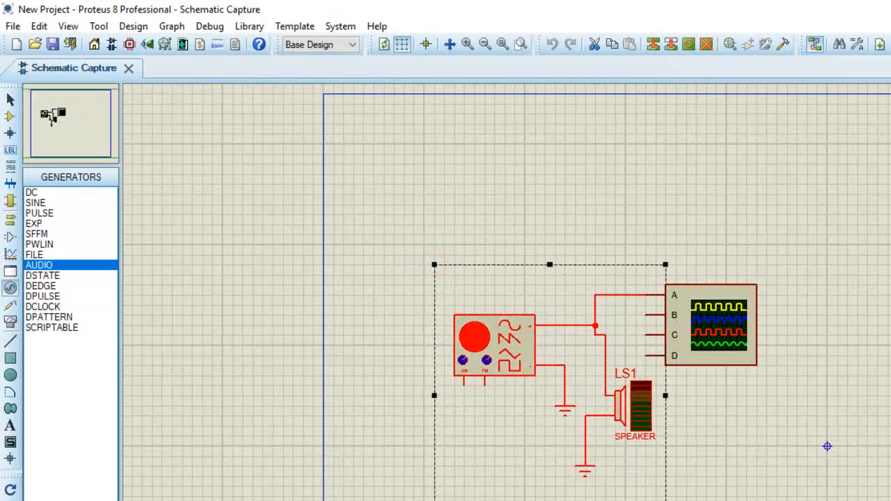
pyautogui.press('Delete')
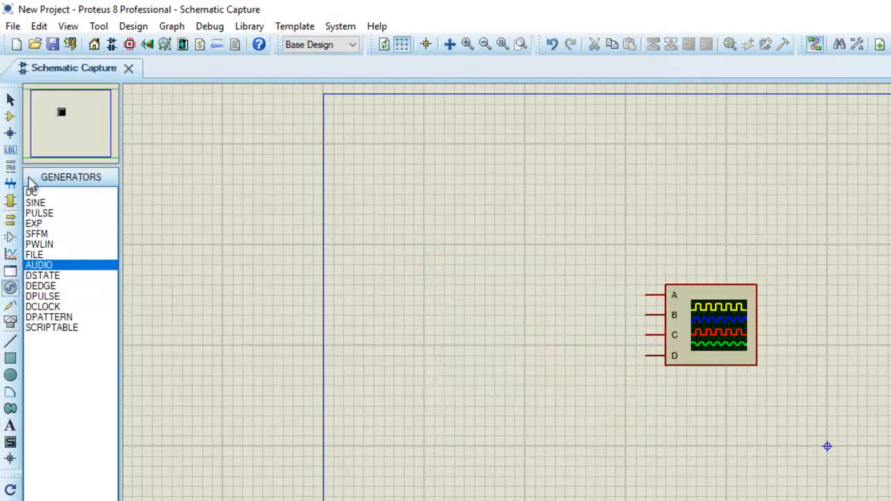
# Step: Search the device library for "button" and add the BUTTON SPST push button to the device list
pyautogui.click(10, 117)
pyautogui.click(32, 179)
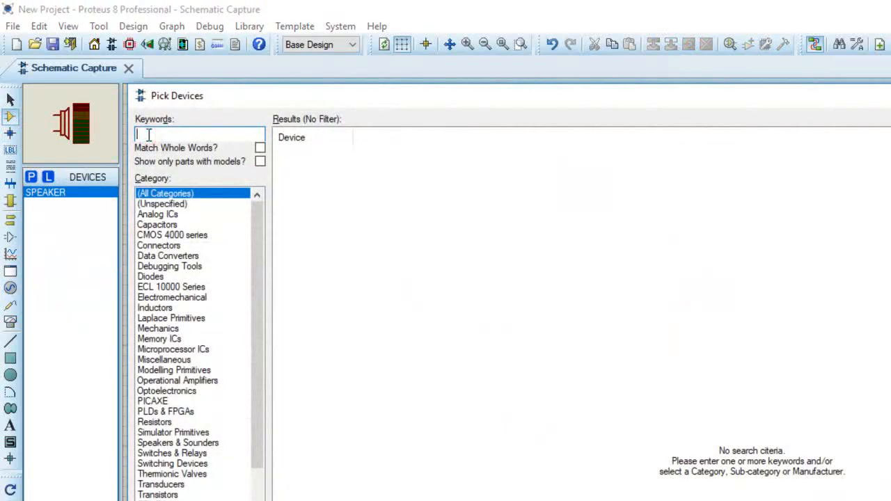
pyautogui.write('but')
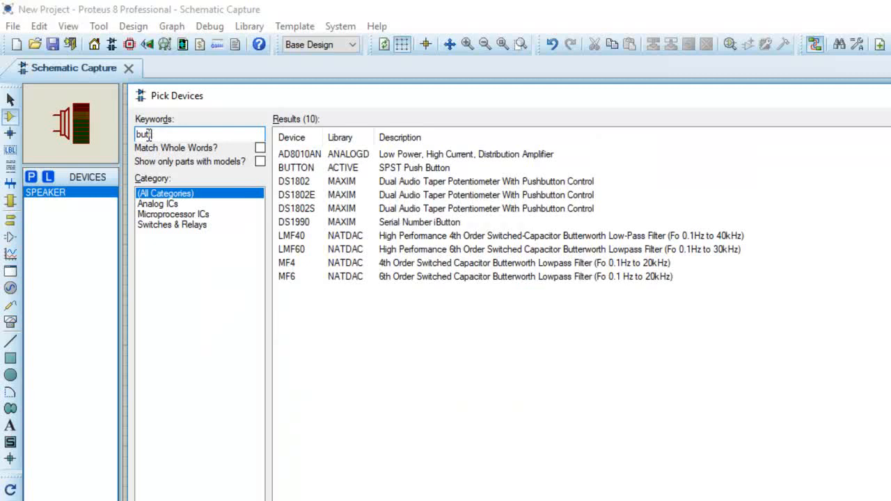
pyautogui.write('ton')
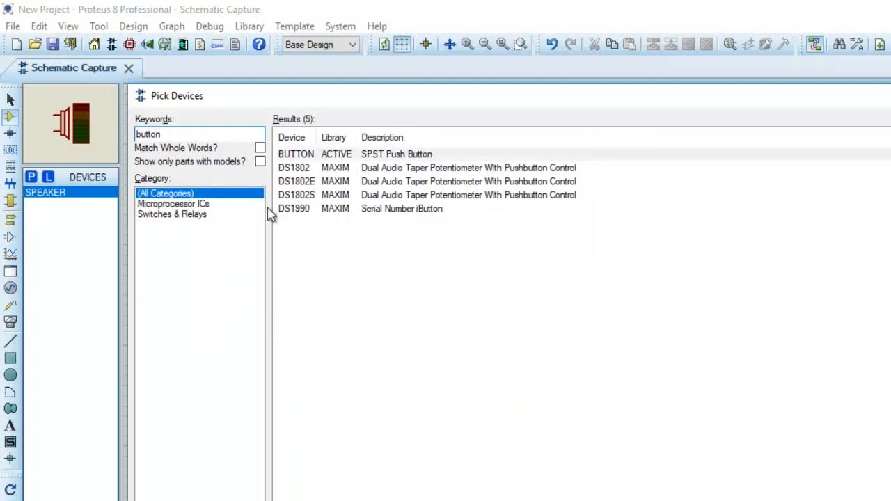
pyautogui.click(340, 156)
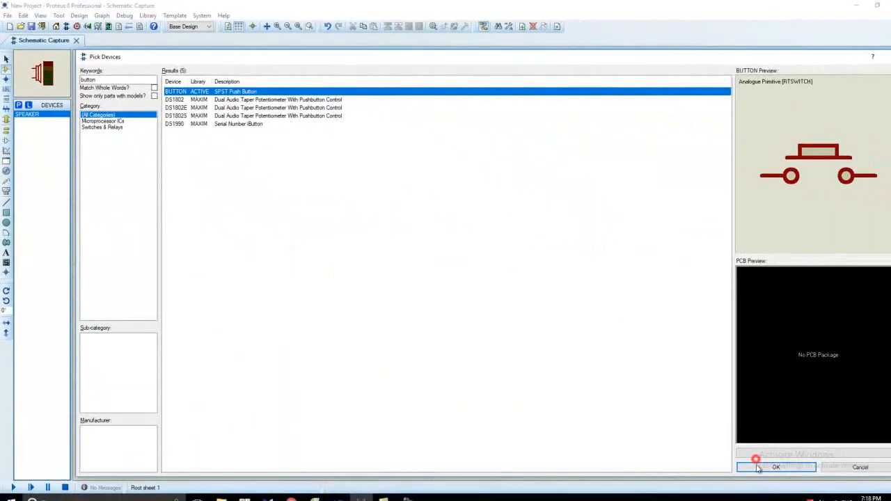
pyautogui.click(759, 468)
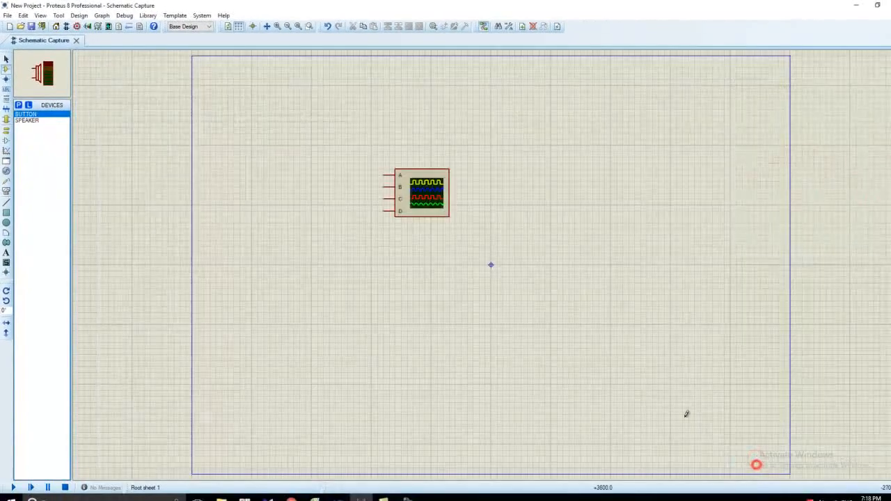
# Step: Place the push button to the left of the oscilloscope, rotate it to vertical and shift it further away from the instrument
pyautogui.click(351, 182)
pyautogui.click(342, 206)
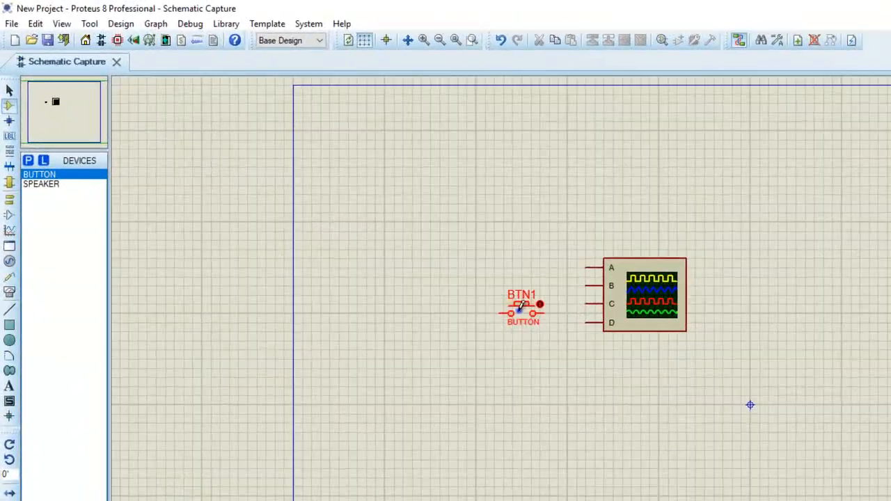
pyautogui.rightClick(365, 208)
pyautogui.click(637, 421)
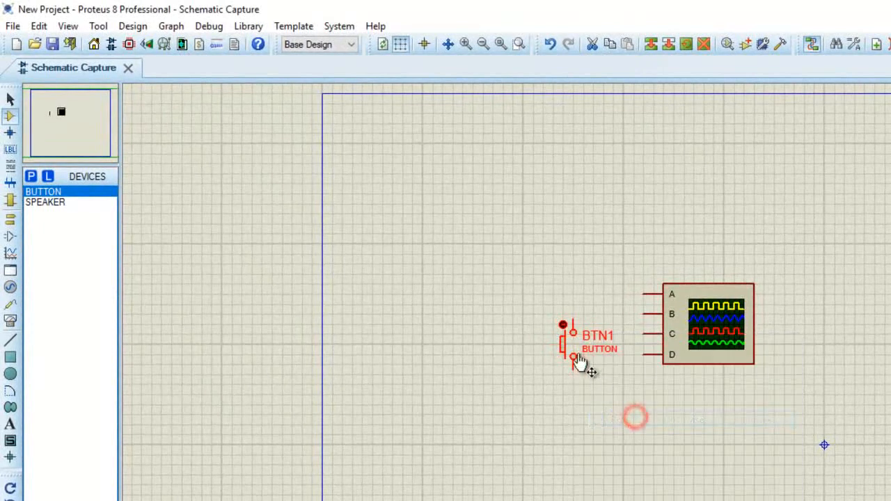
pyautogui.moveTo(573, 354); pyautogui.dragTo(535, 339)
pyautogui.click(621, 437)
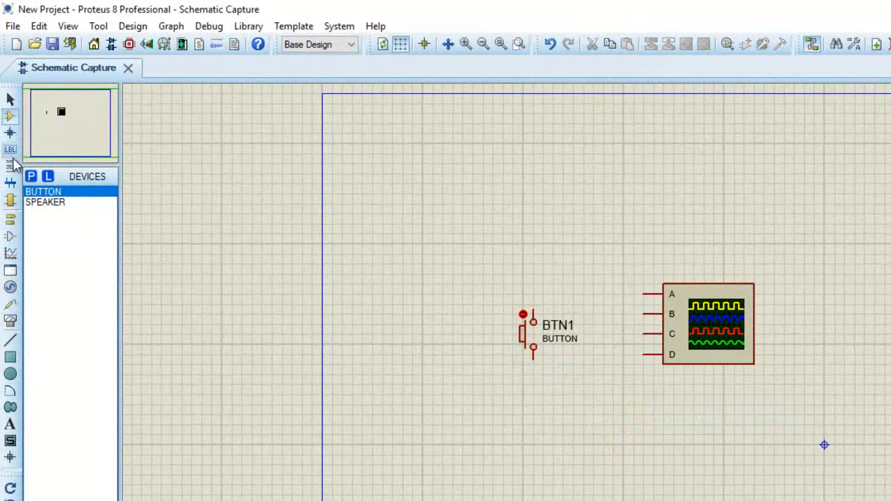
# Step: Add the 10WATT100R resistor from the Resistors category of the device library to the device list
pyautogui.click(31, 176)
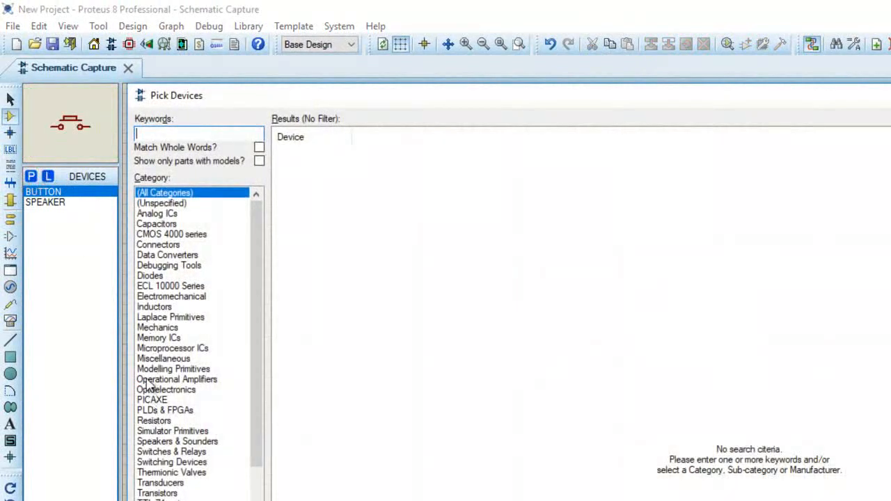
pyautogui.click(154, 420)
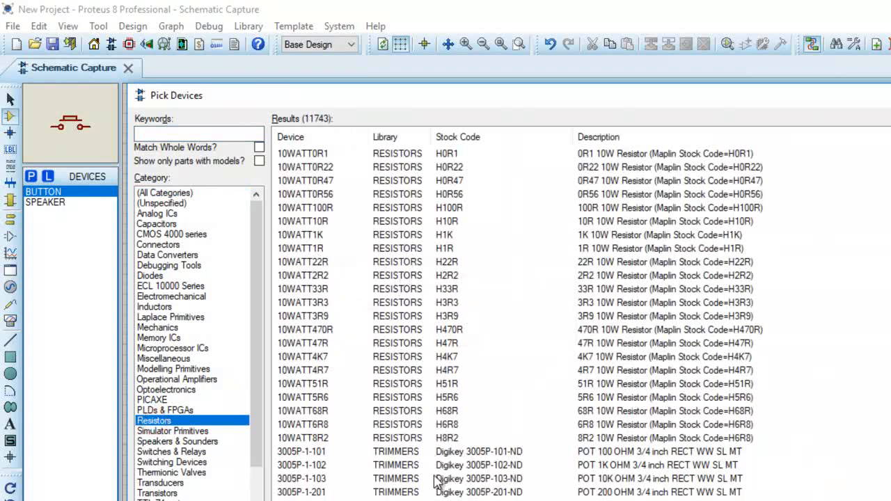
pyautogui.click(307, 207)
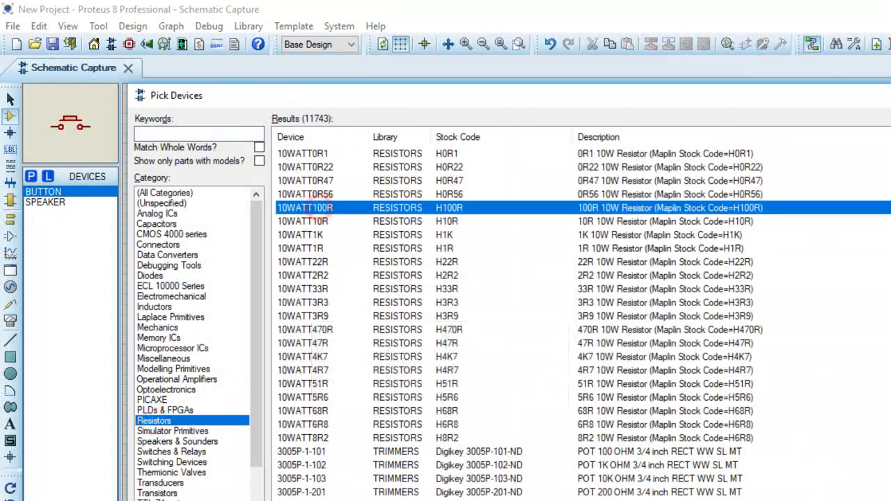
pyautogui.press('Return')
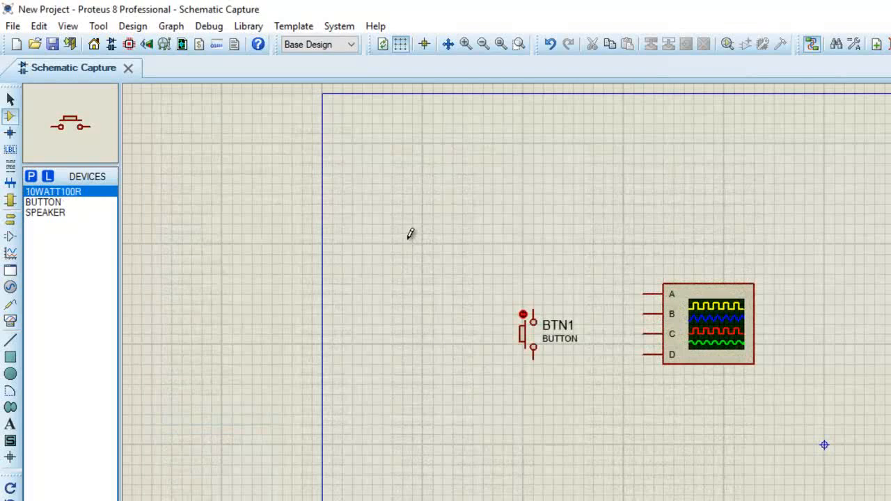
# Step: Place the 100R resistor above the push button and rotate it anti-clockwise to stand vertically
pyautogui.click(492, 237)
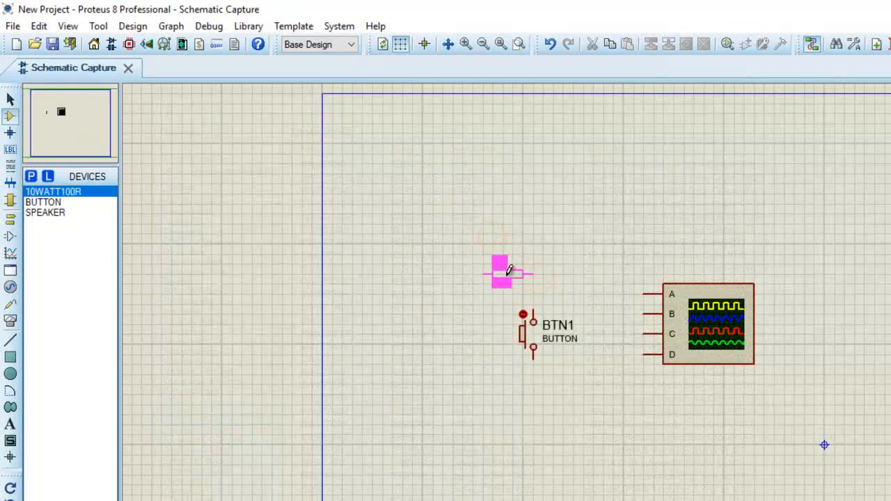
pyautogui.rightClick(531, 275)
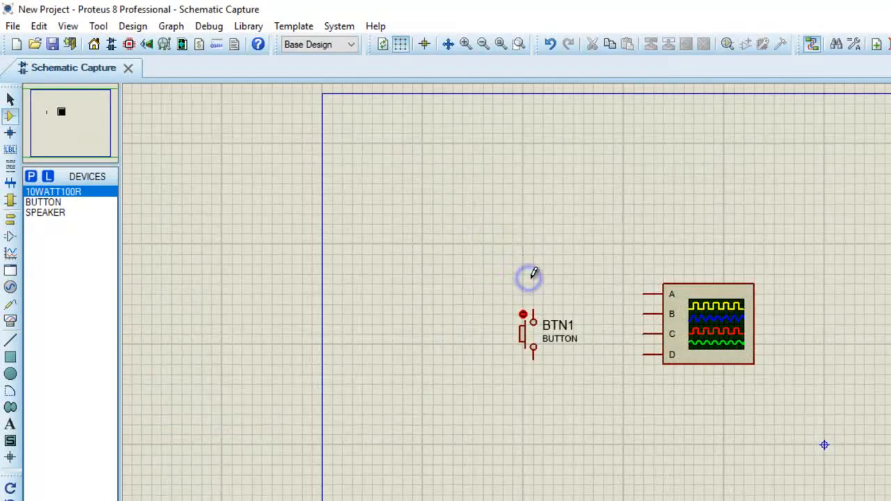
pyautogui.click(530, 275)
pyautogui.click(535, 274)
pyautogui.rightClick(540, 273)
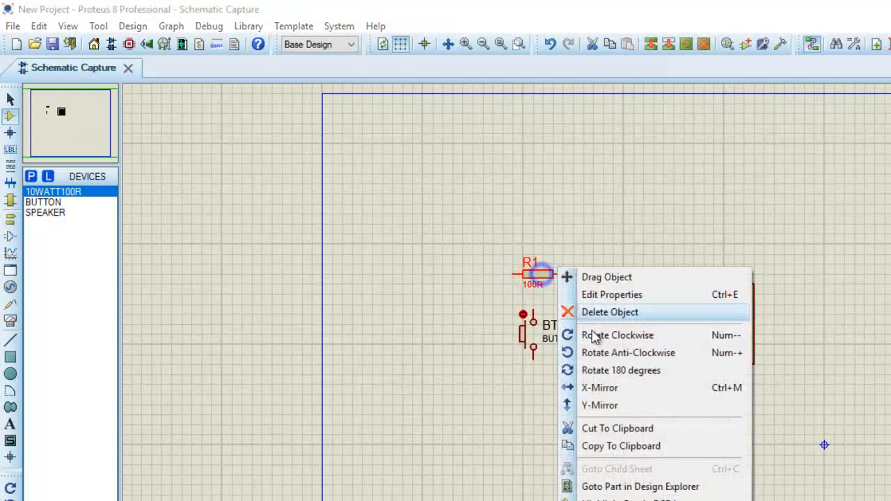
pyautogui.click(596, 352)
pyautogui.click(597, 221)
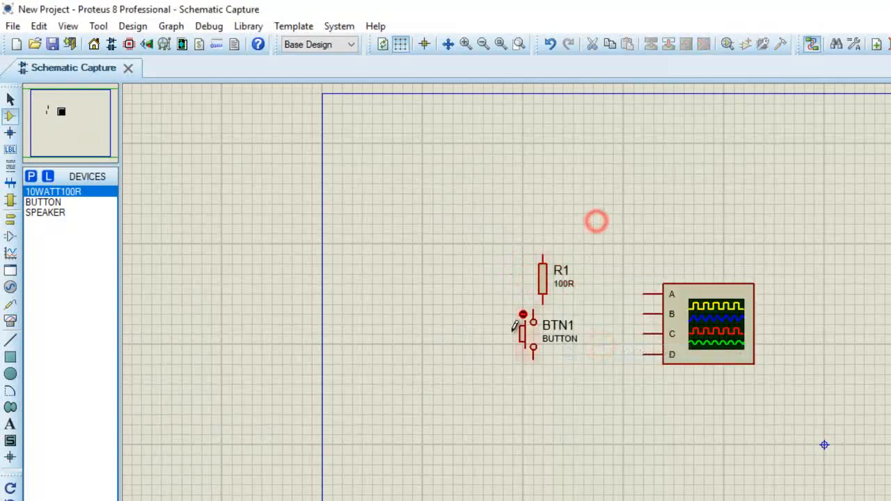
# Step: Align resistor R1 directly above the push button and wire its lower end to the button's upper pin
pyautogui.click(526, 335)
pyautogui.click(533, 328)
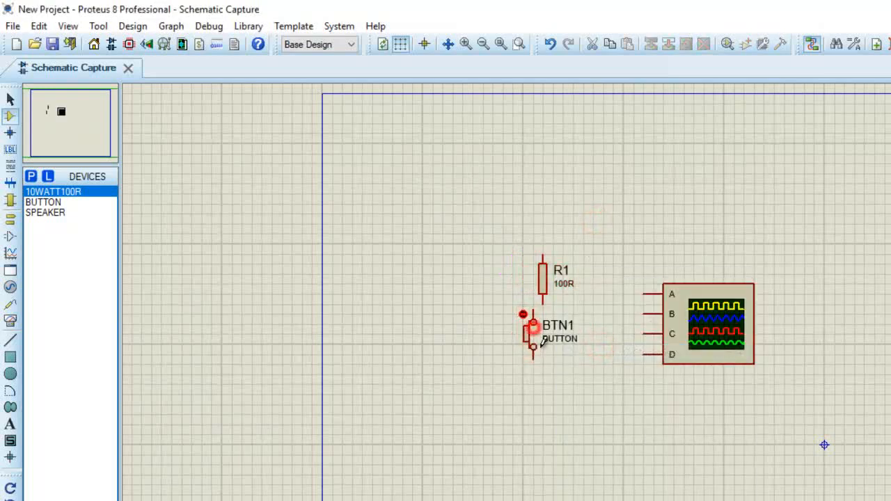
pyautogui.click(537, 351)
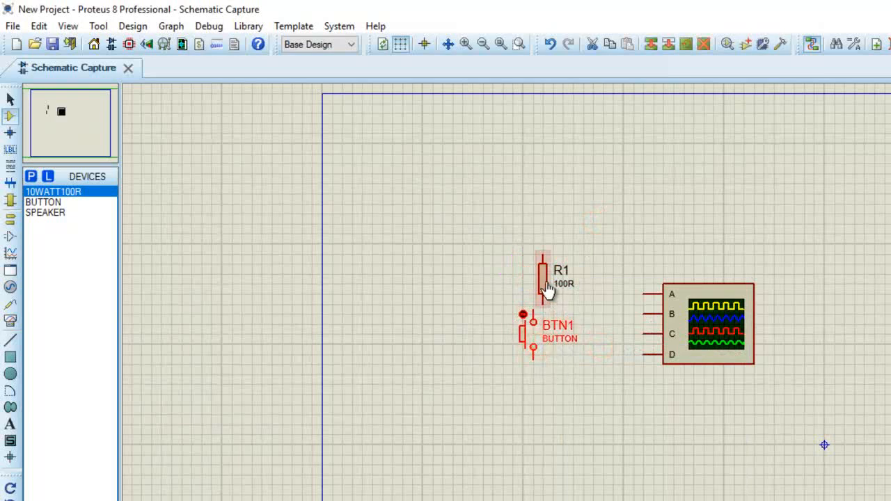
pyautogui.moveTo(547, 290); pyautogui.dragTo(536, 256)
pyautogui.click(594, 213)
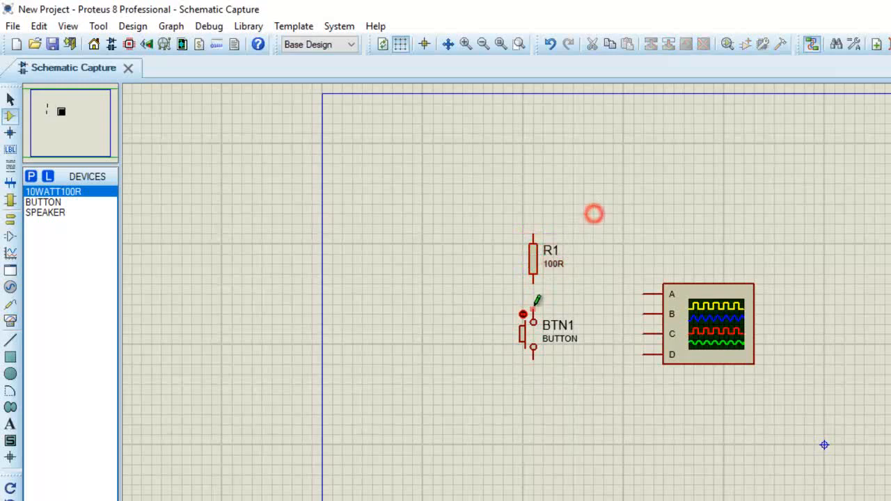
pyautogui.click(533, 281)
pyautogui.click(534, 308)
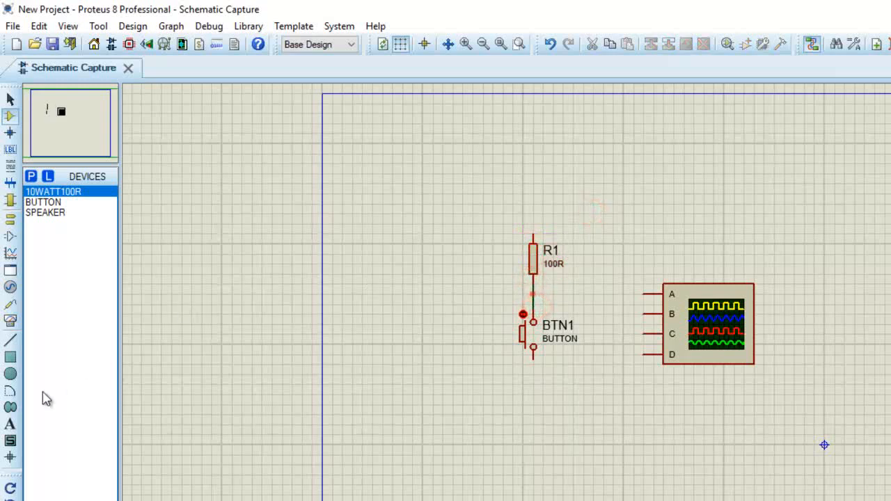
# Step: Place a POWER terminal above R1, wire it to the resistor's upper end and label it +5V
pyautogui.click(7, 224)
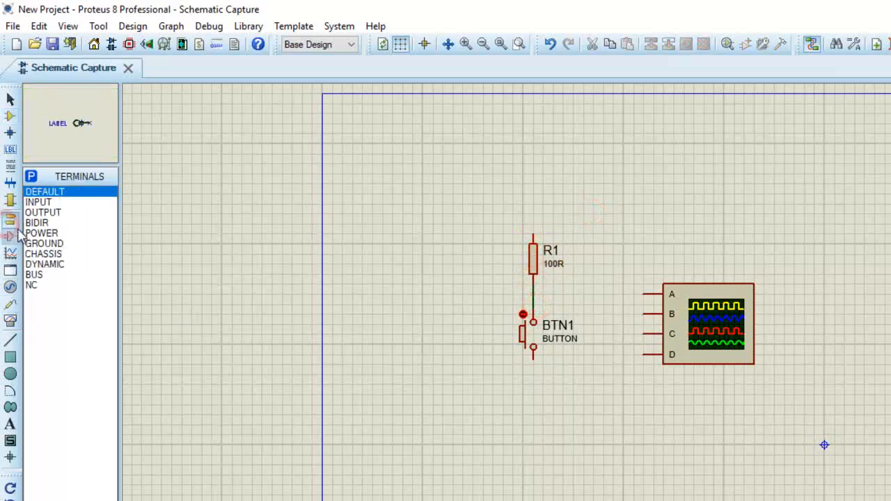
pyautogui.click(42, 233)
pyautogui.click(513, 213)
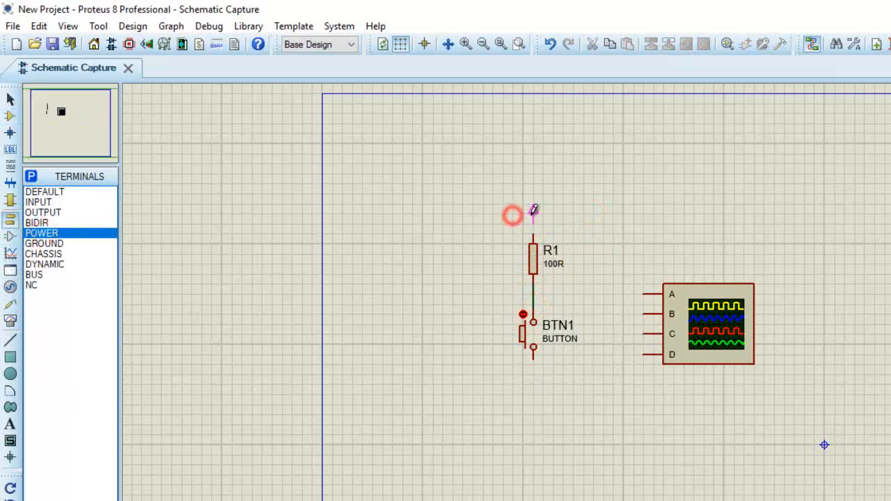
pyautogui.click(540, 213)
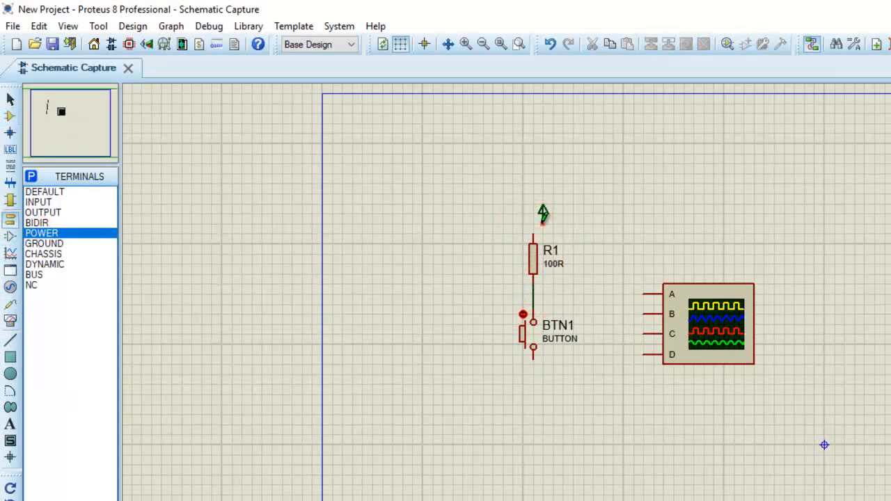
pyautogui.click(536, 226)
pyautogui.doubleClick(541, 216)
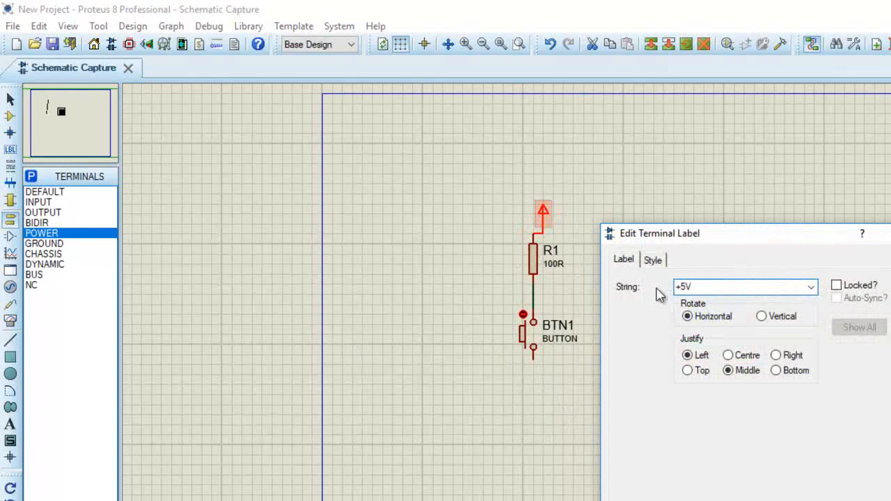
pyautogui.press('Return')
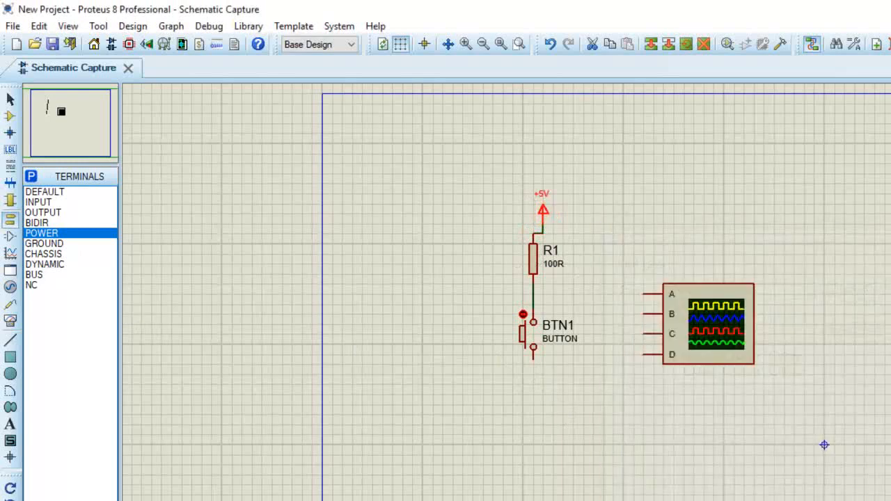
# Step: Wire a GROUND terminal to the push button's lower pin and connect the R1–button junction to oscilloscope channel A
pyautogui.click(38, 244)
pyautogui.click(541, 387)
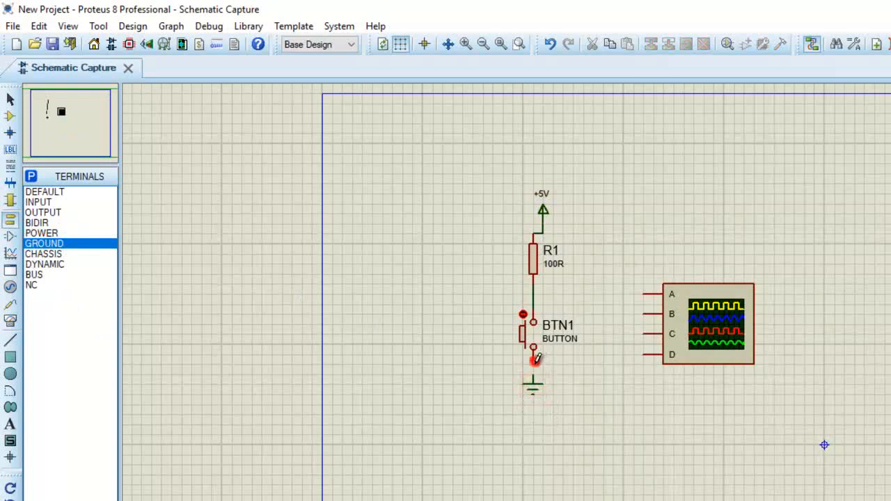
pyautogui.click(537, 364)
pyautogui.click(533, 293)
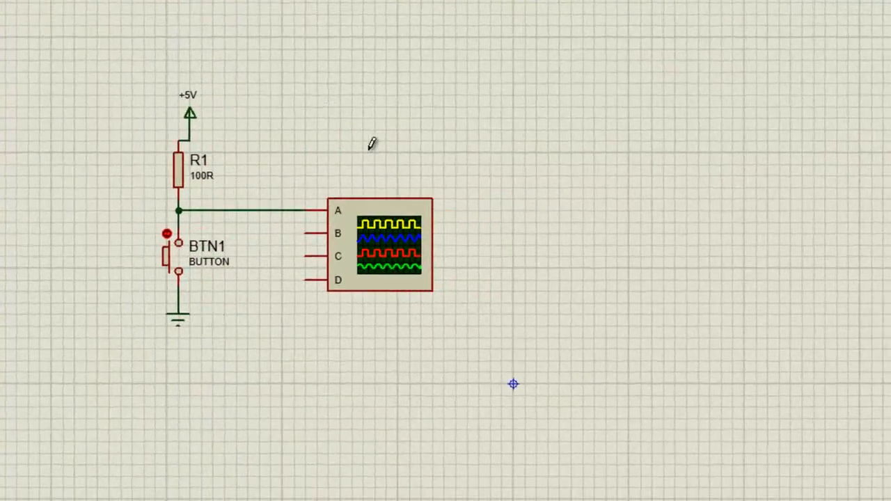
# Step: Run the simulation, move the oscilloscope window clear of the circuit and actuate the push button
pyautogui.press('F12')
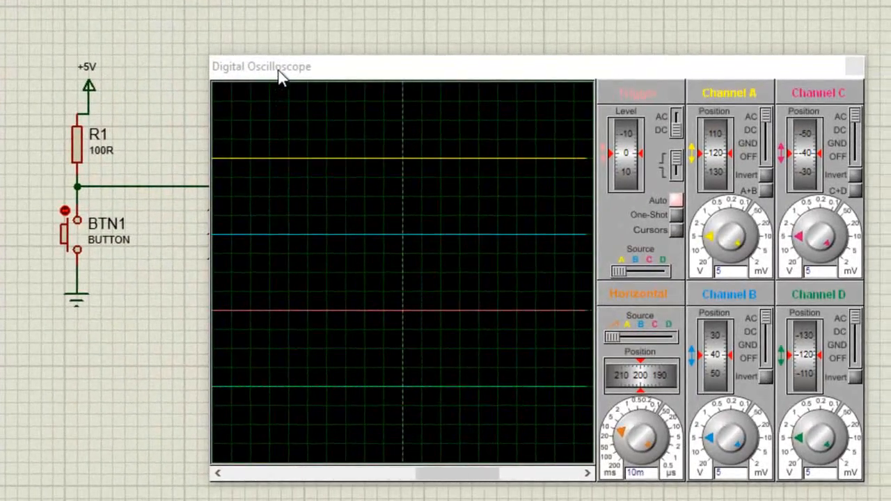
pyautogui.moveTo(279, 75); pyautogui.dragTo(257, 38)
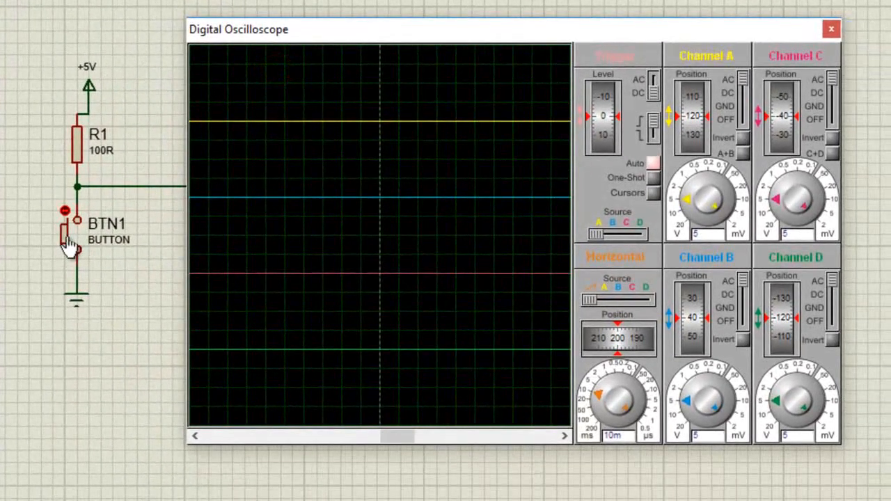
pyautogui.click(69, 245)
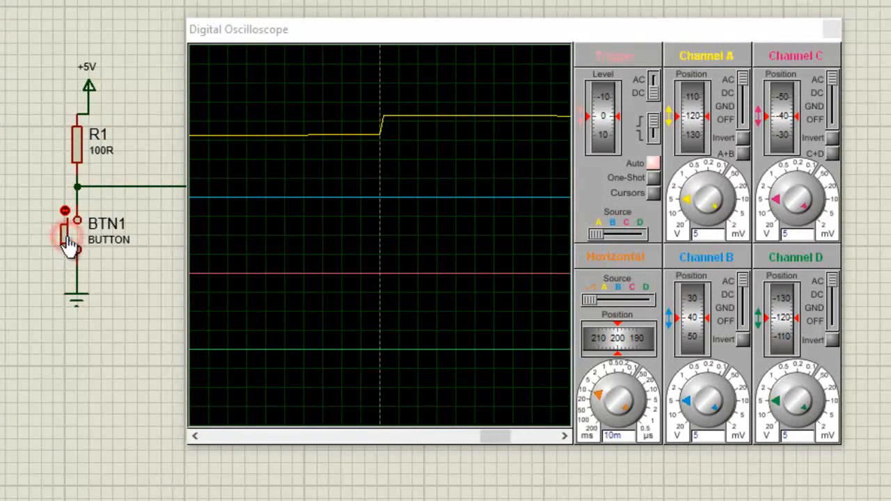
# Step: Set the oscilloscope timebase to 50 ms per division and actuate the push button several times
pyautogui.click(593, 411)
pyautogui.click(593, 411)
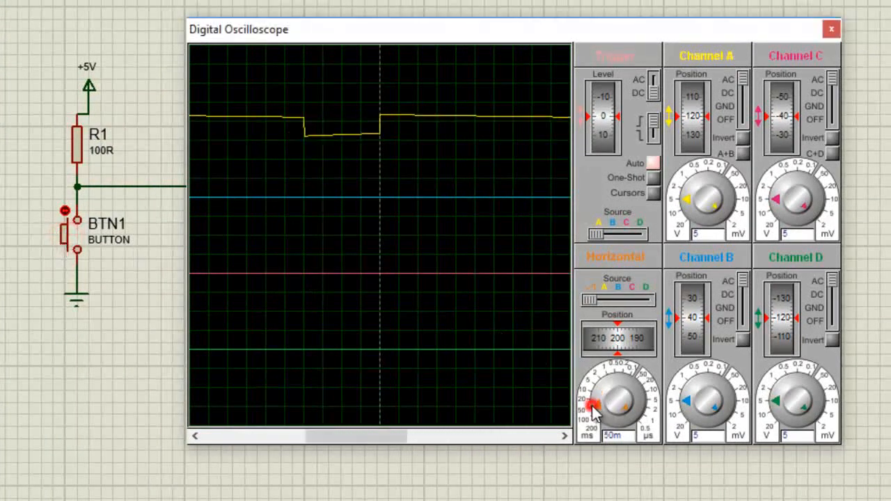
pyautogui.click(70, 238)
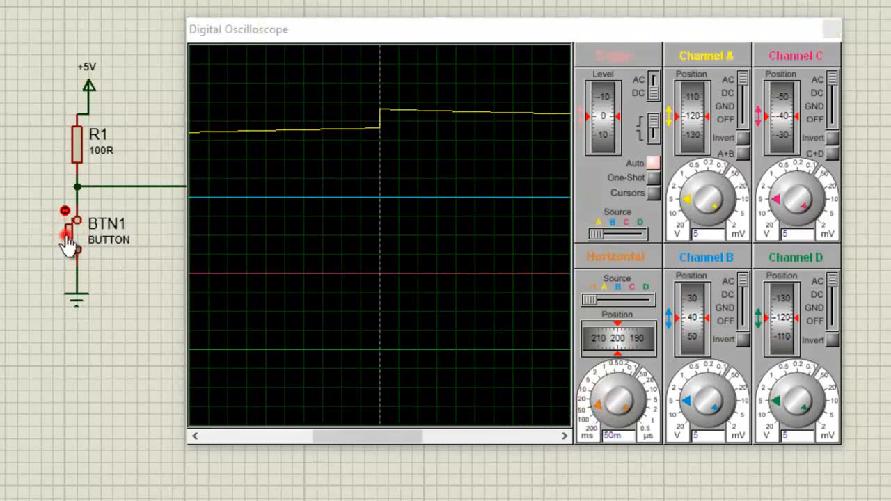
pyautogui.click(68, 238)
pyautogui.click(66, 238)
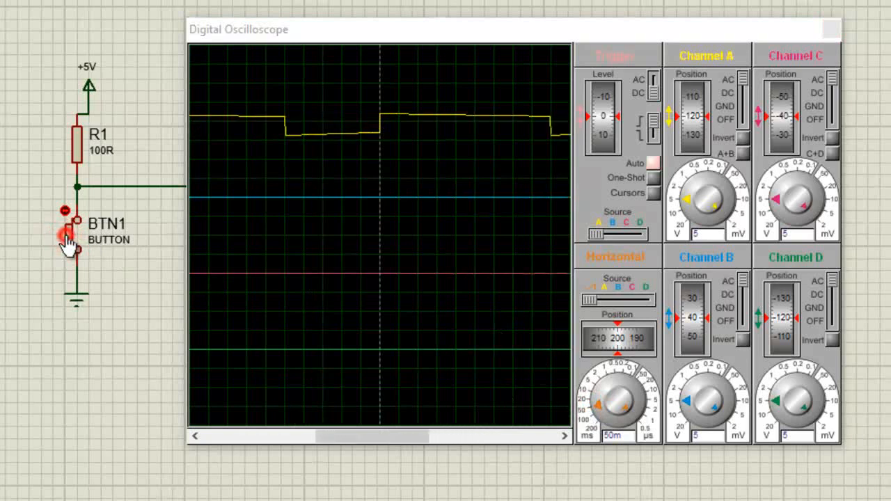
pyautogui.click(67, 238)
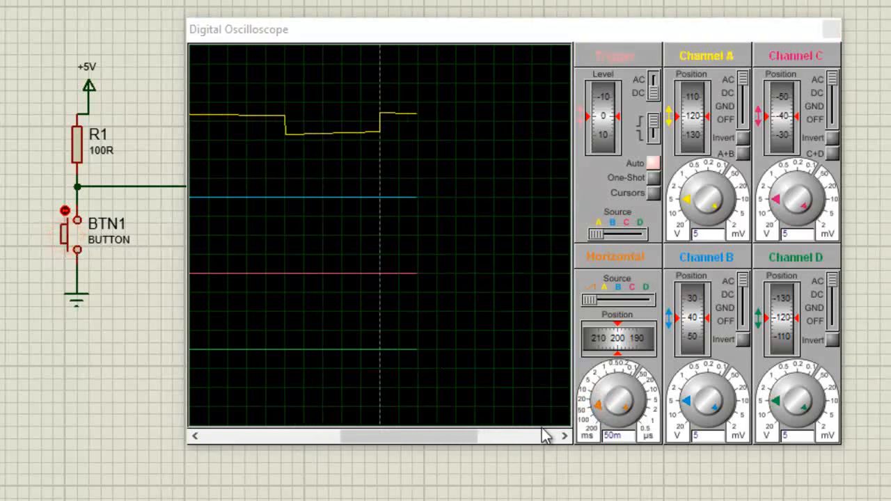
# Step: Set the oscilloscope timebase to 0.1 s per division and actuate the push button repeatedly to generate pulses
pyautogui.click(596, 432)
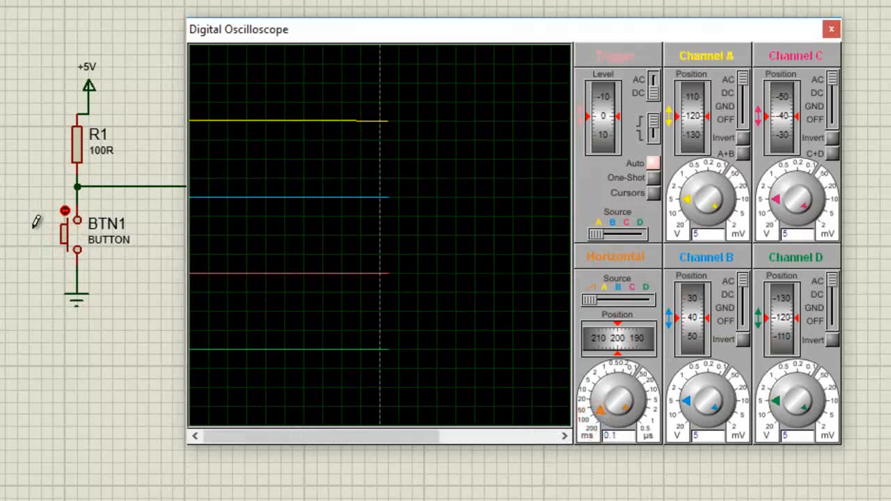
pyautogui.click(66, 239)
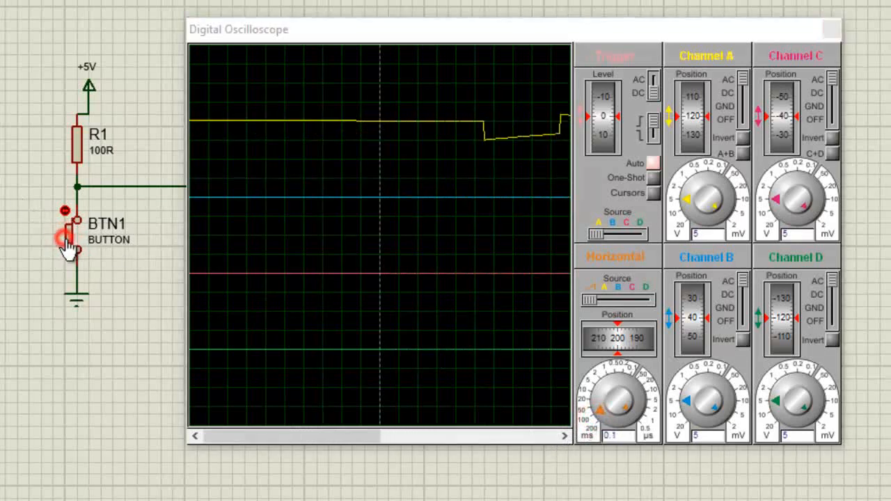
pyautogui.click(66, 239)
pyautogui.click(67, 240)
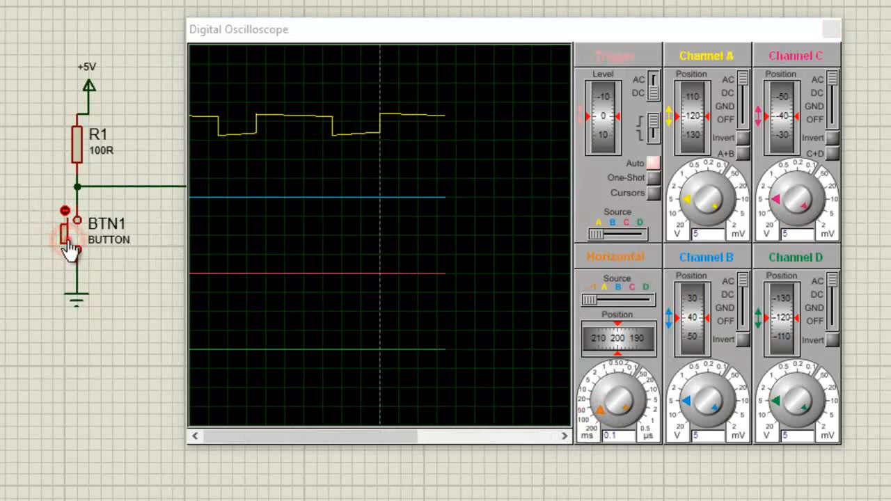
pyautogui.click(67, 241)
pyautogui.click(71, 242)
pyautogui.click(75, 244)
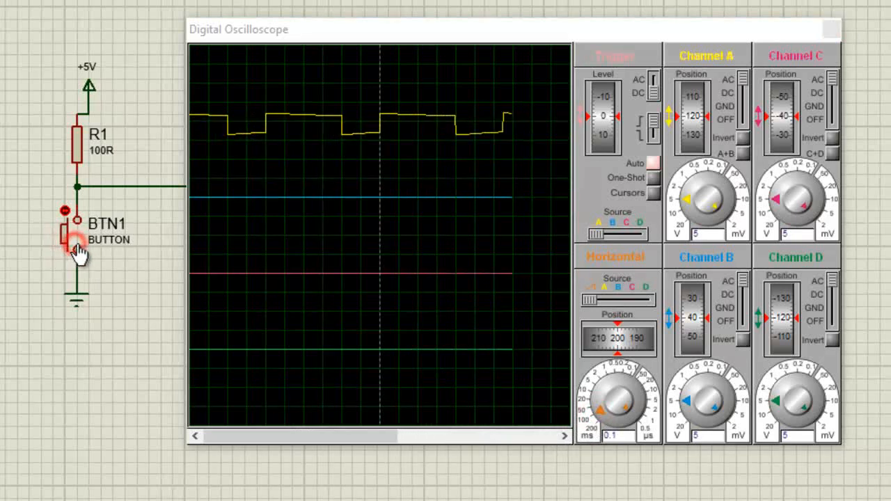
pyautogui.click(70, 242)
pyautogui.click(69, 241)
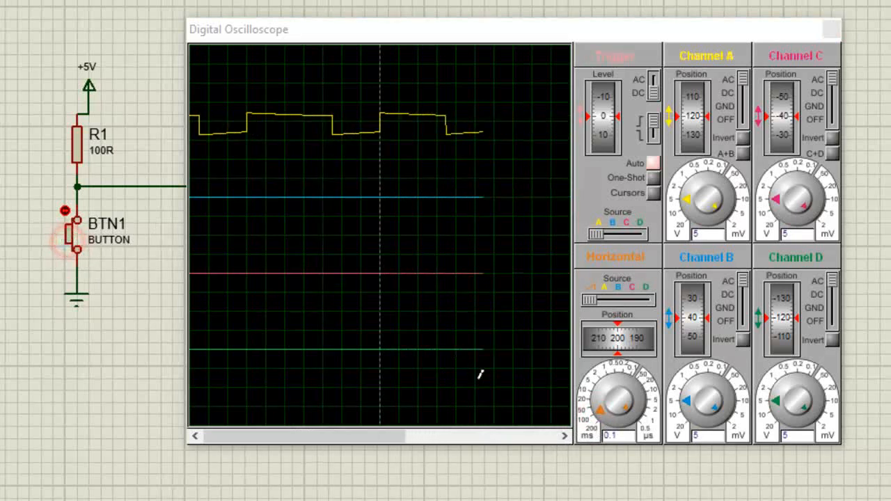
# Step: Slow the oscilloscope timebase to 0.2 s per division and actuate the push button again
pyautogui.click(597, 429)
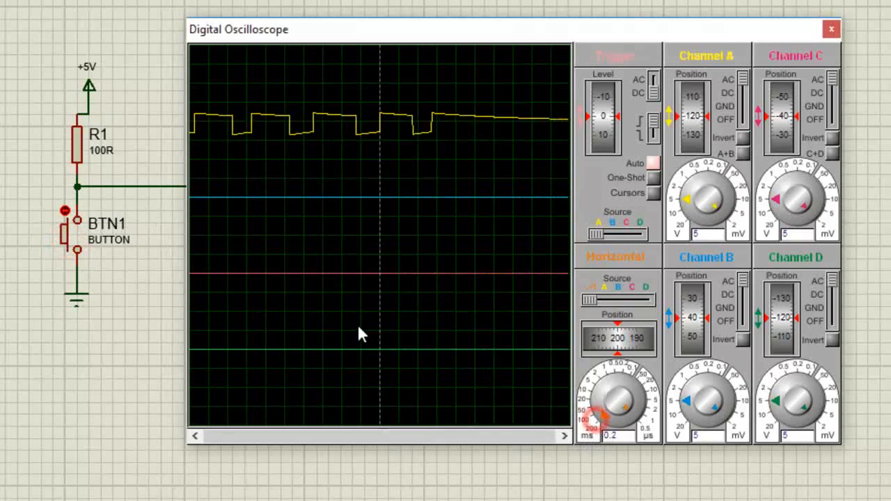
pyautogui.click(69, 242)
pyautogui.click(70, 242)
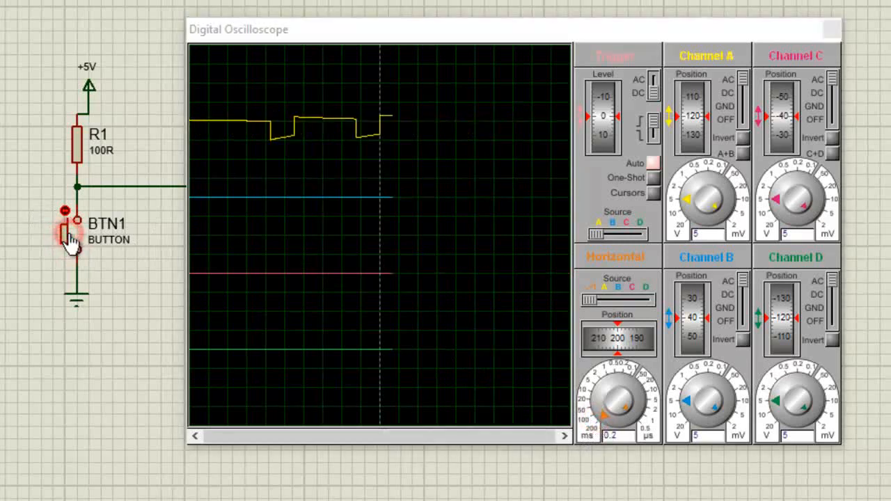